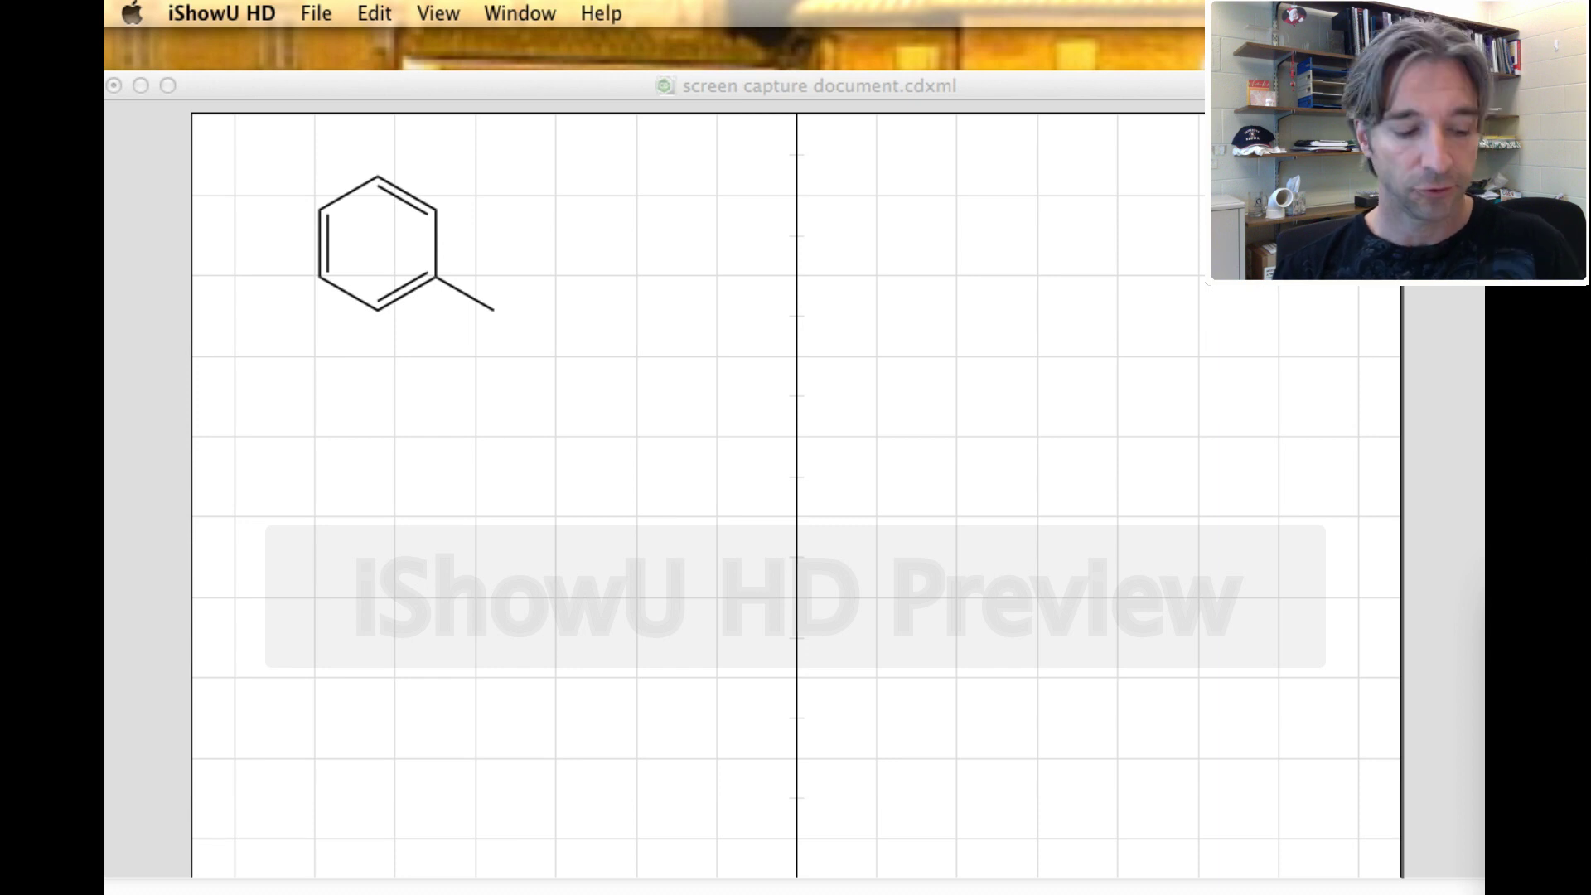
Step: Switch to ChemBioDraw and draw an irregular six-membered ring of single bonds beside the existing toluene structure
key(super+c)
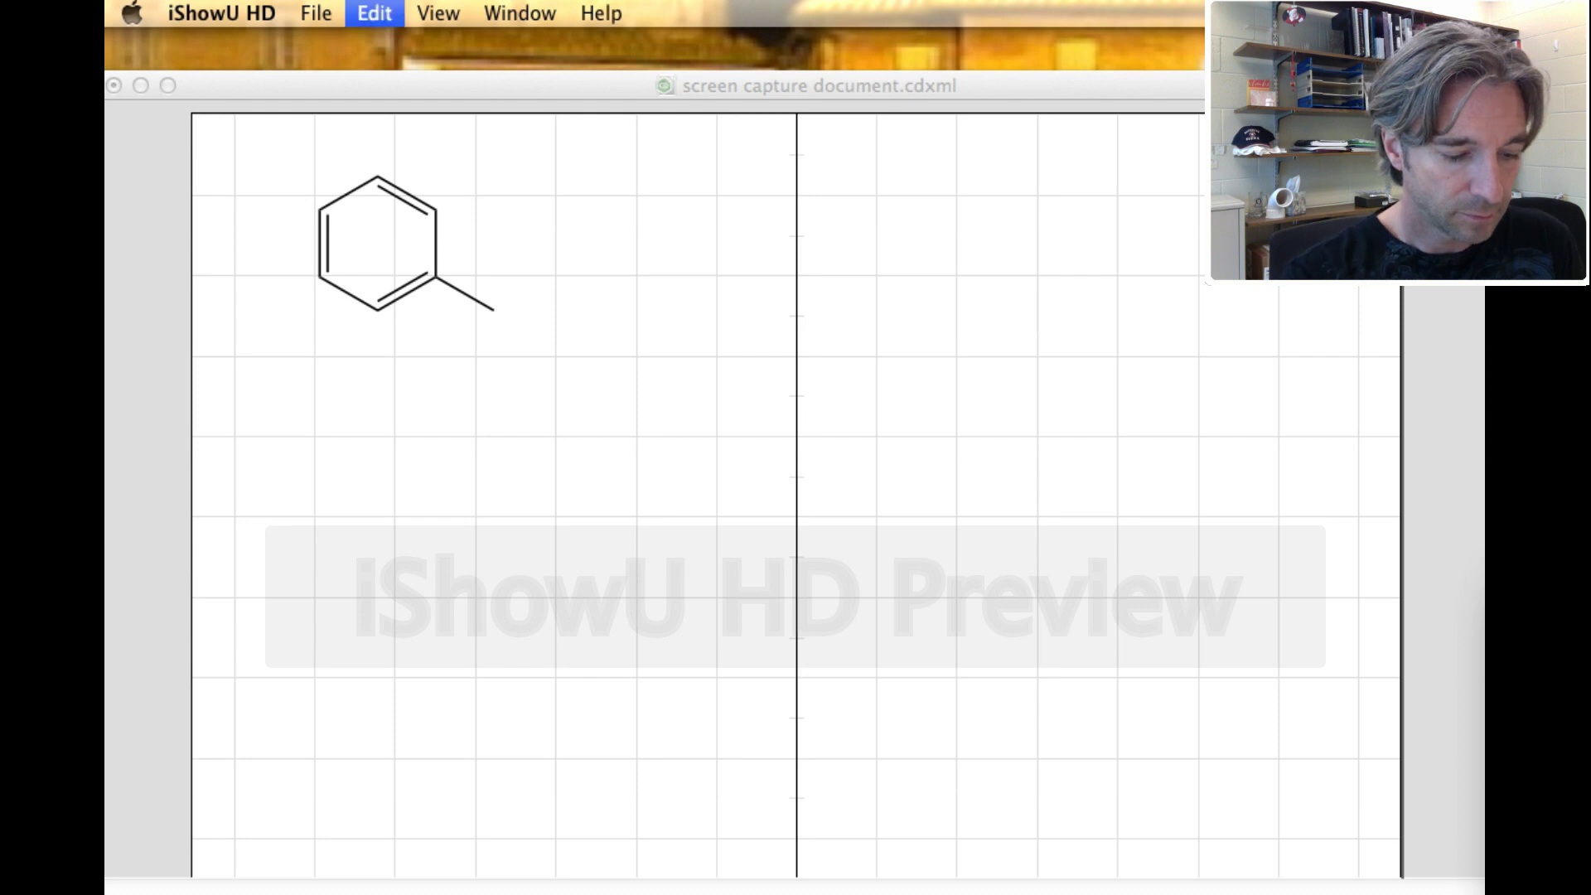
click(717, 400)
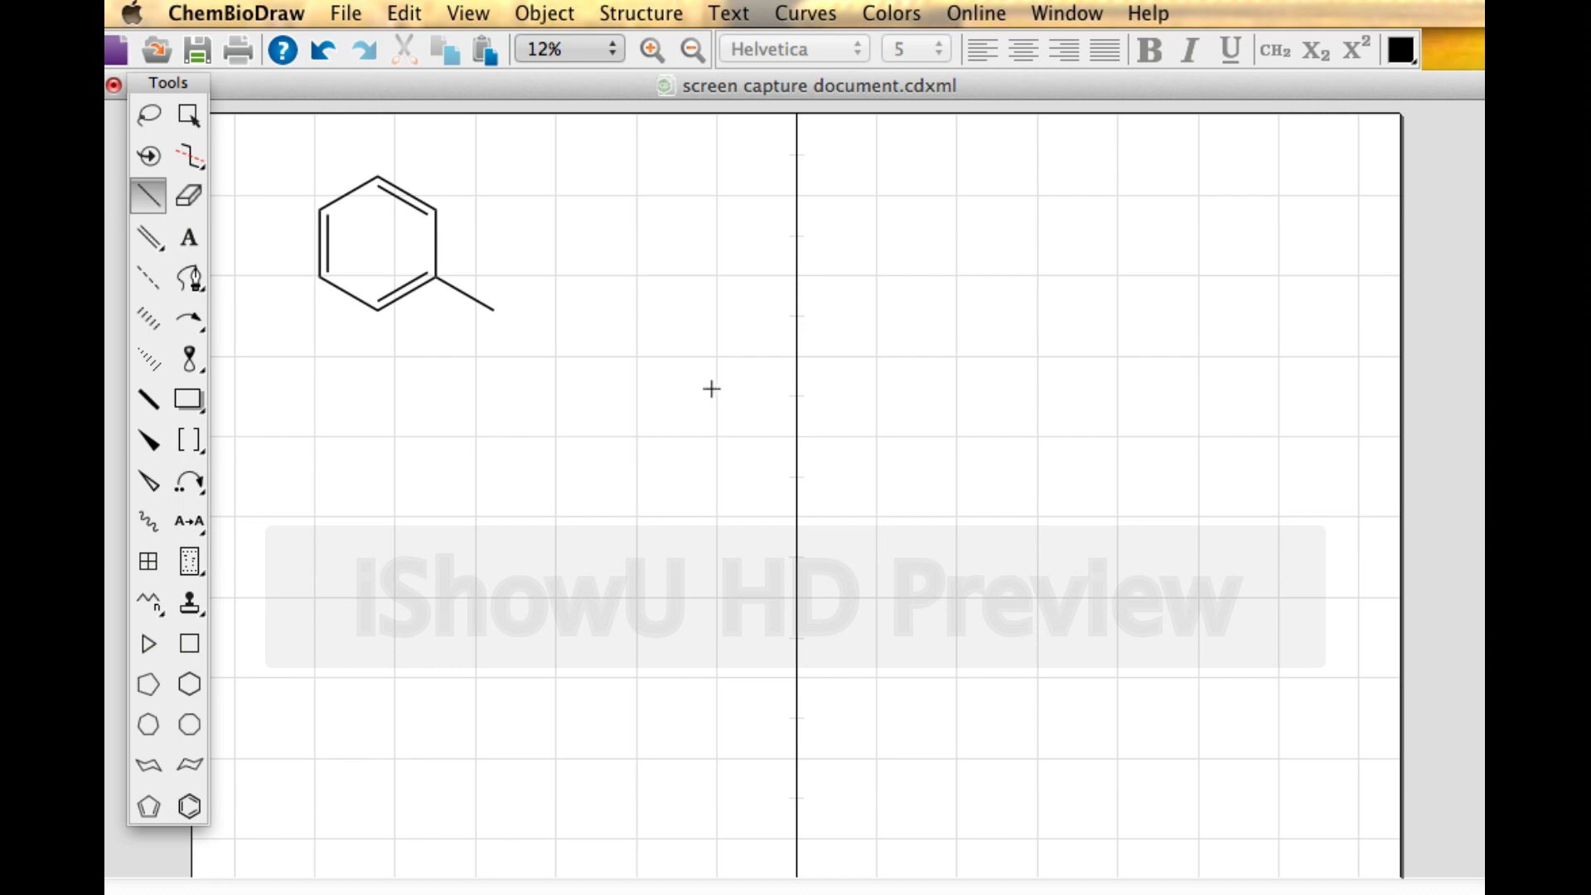
click(145, 205)
drag(587, 208, 590, 271)
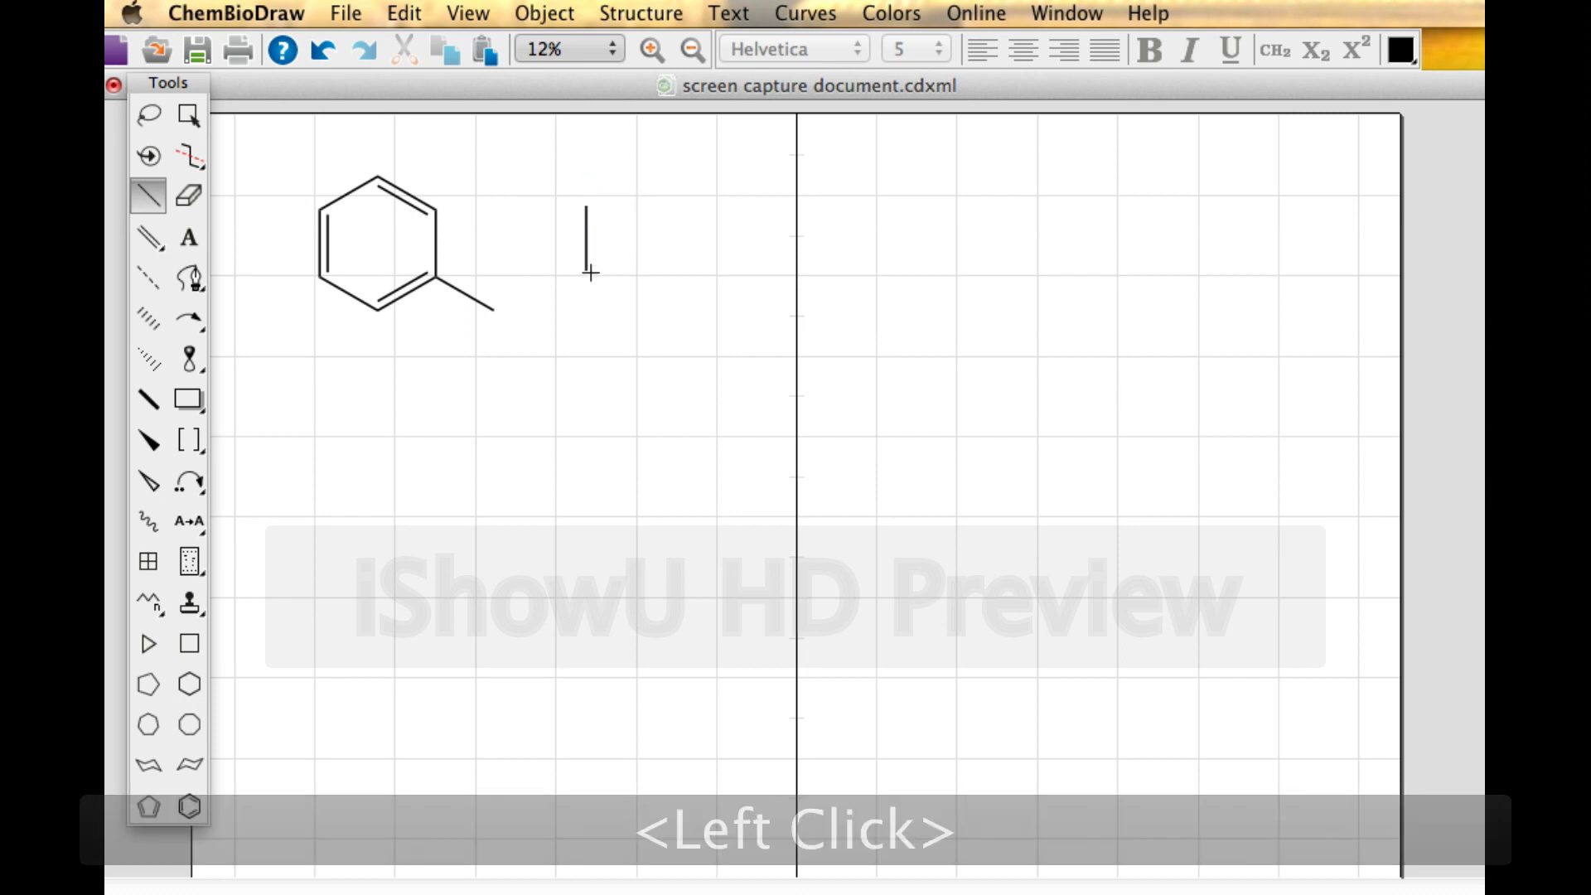
click(677, 213)
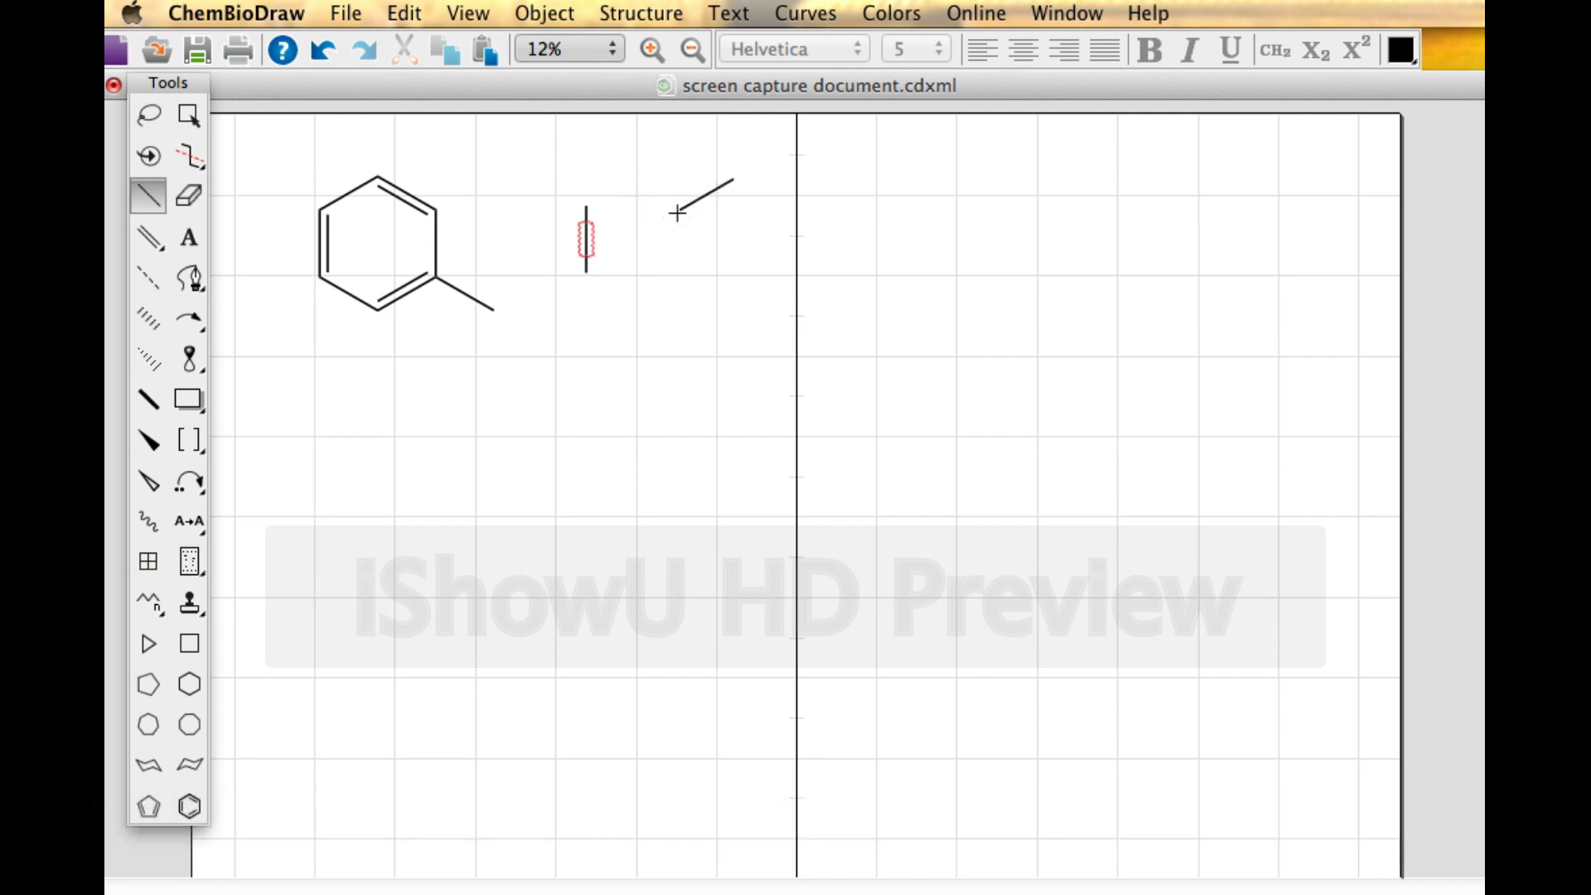
click(322, 50)
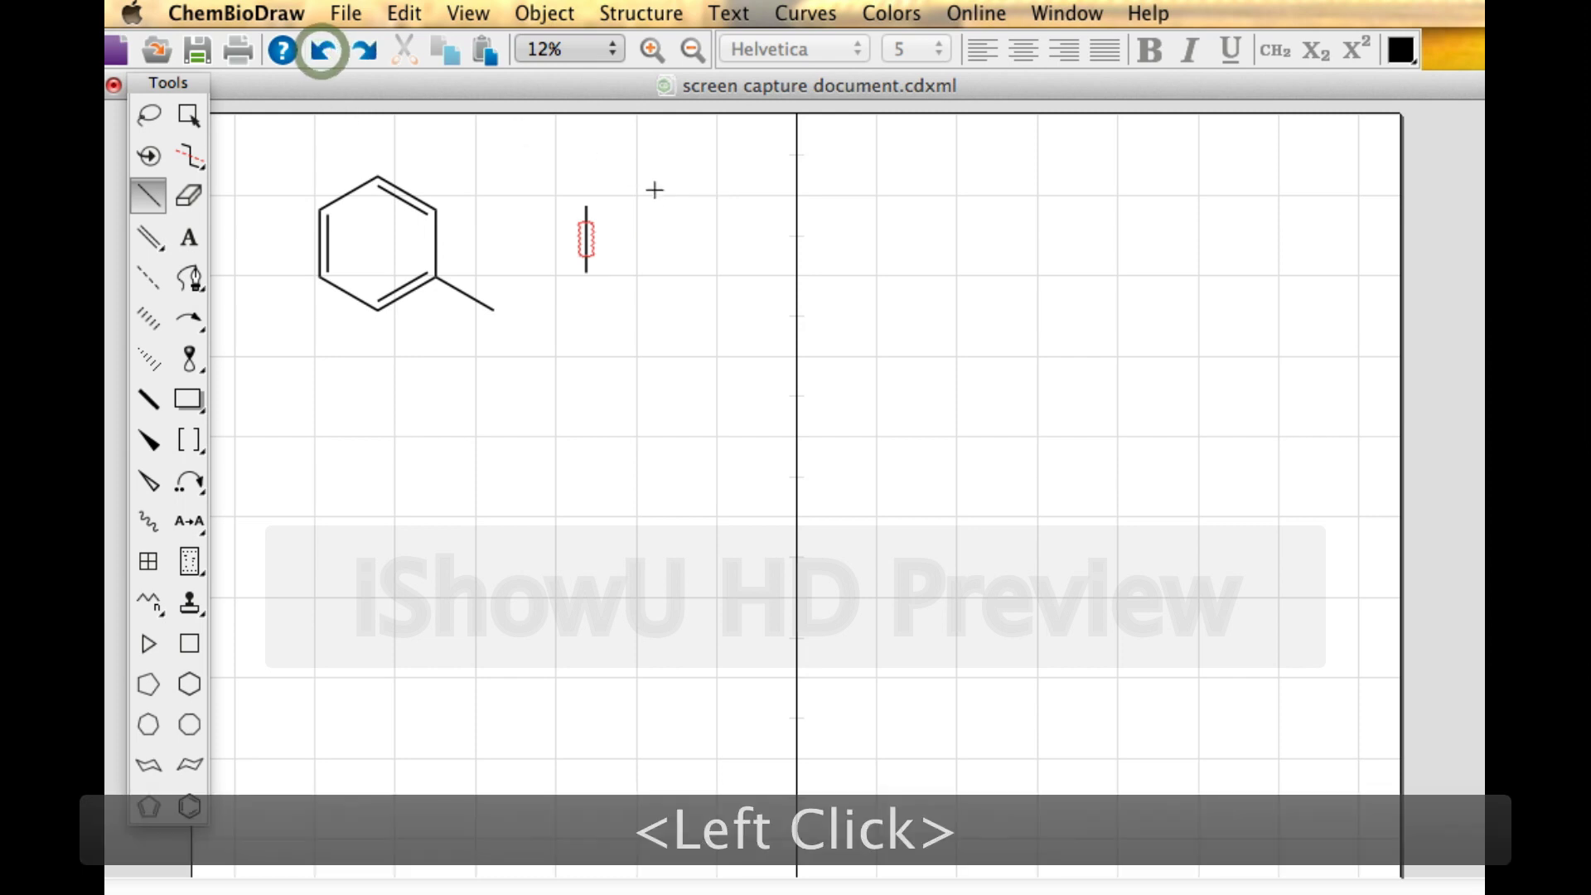
mouse_move(666, 212)
mouse_down()
mouse_move(659, 275)
mouse_move(626, 290)
mouse_move(634, 319)
mouse_move(640, 306)
mouse_up()
drag(588, 207, 666, 209)
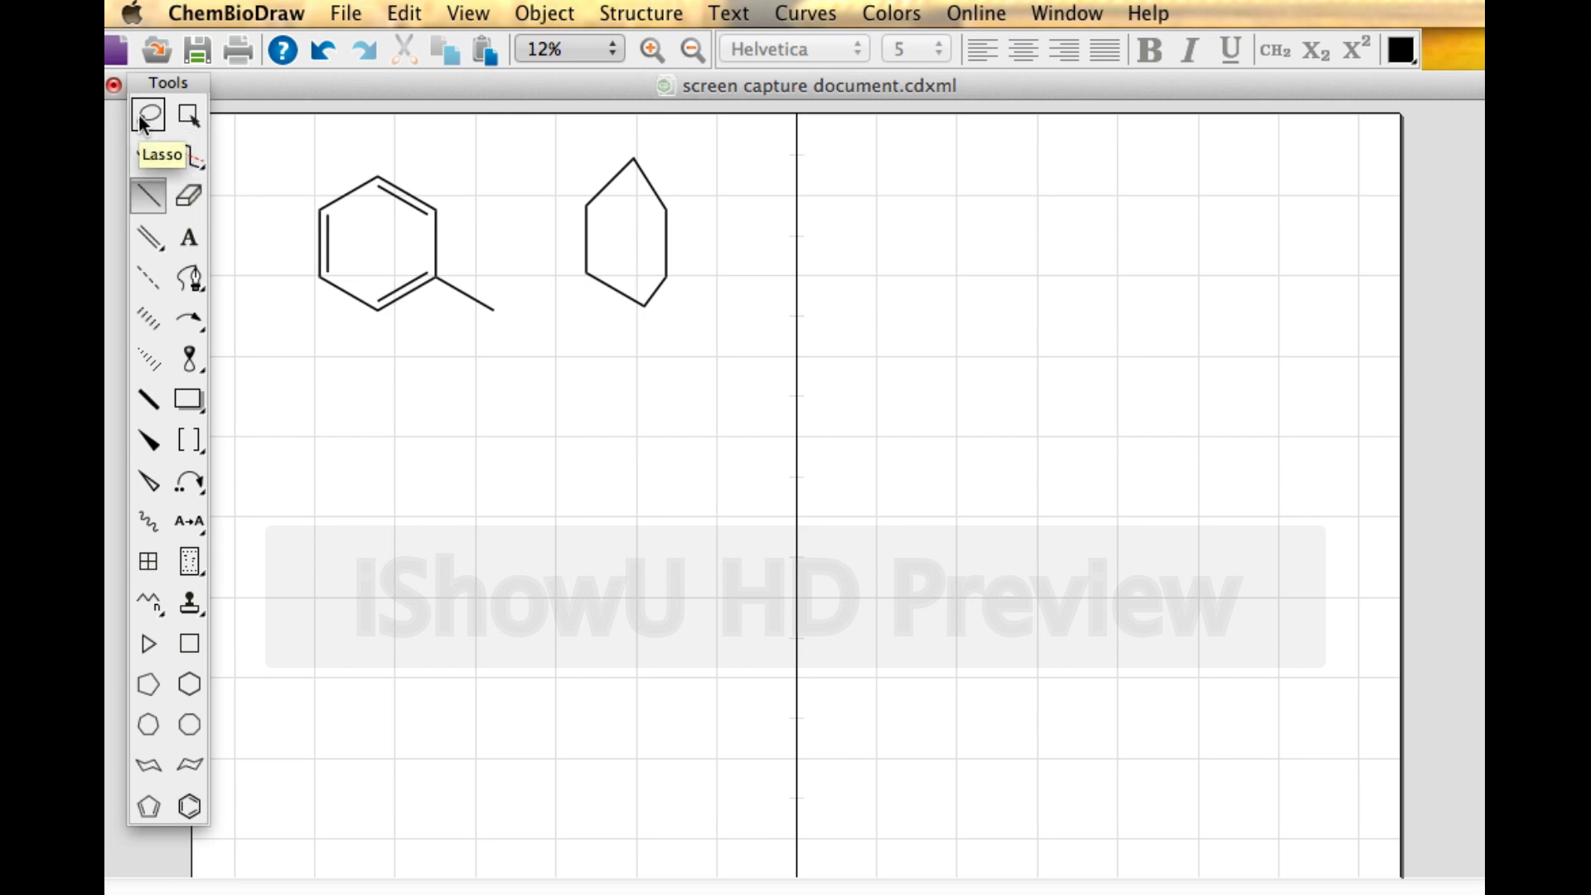
Step: Select the irregular ring and clean up its structure into a regular hexagon
click(187, 116)
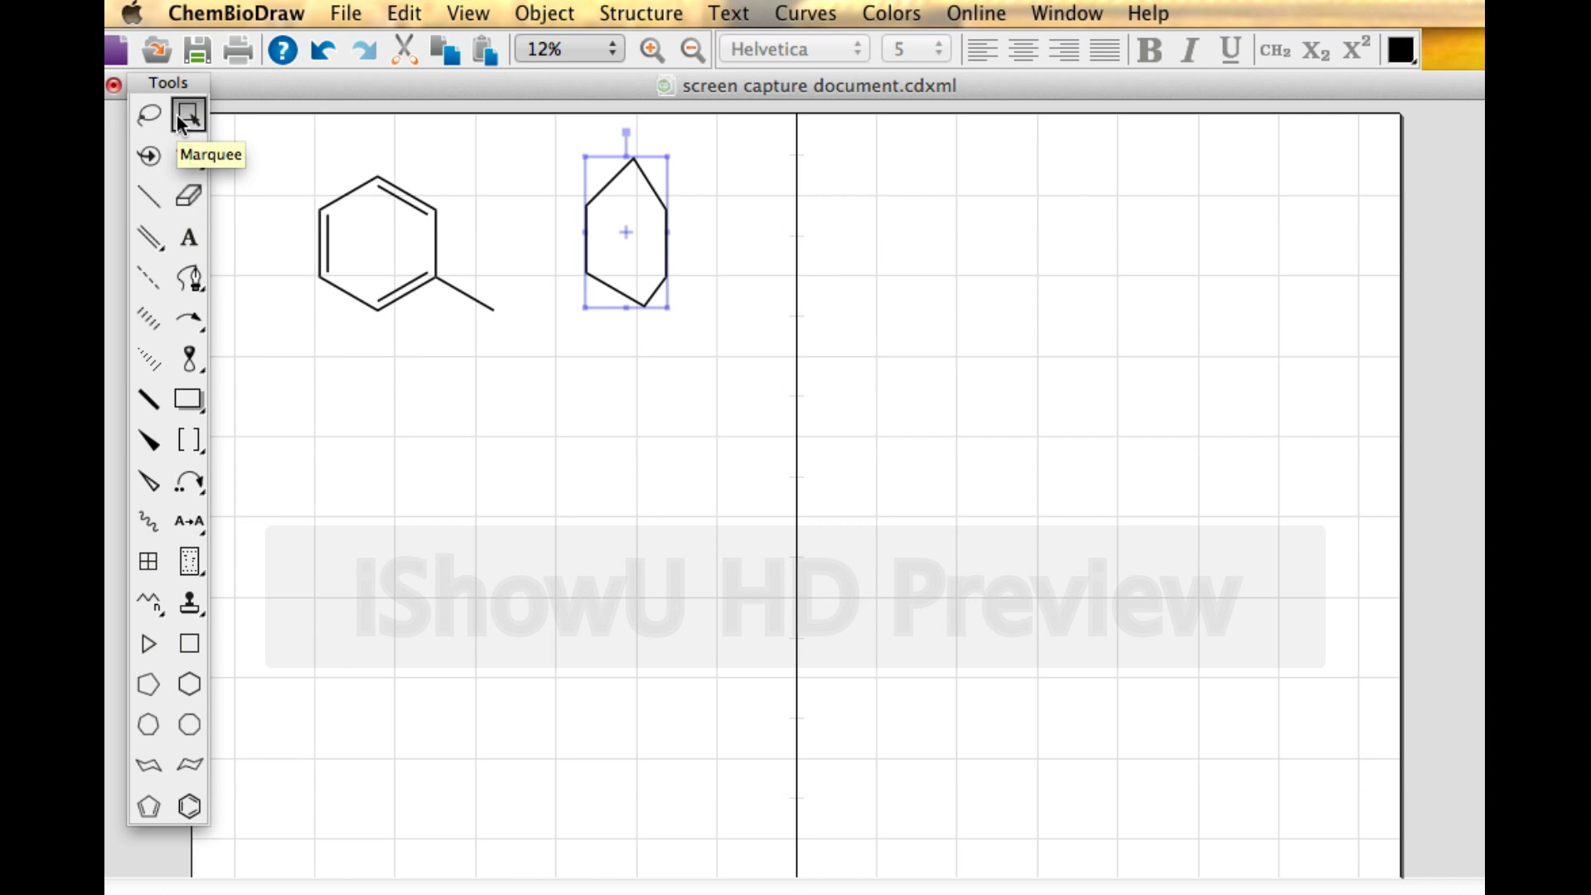
click(632, 17)
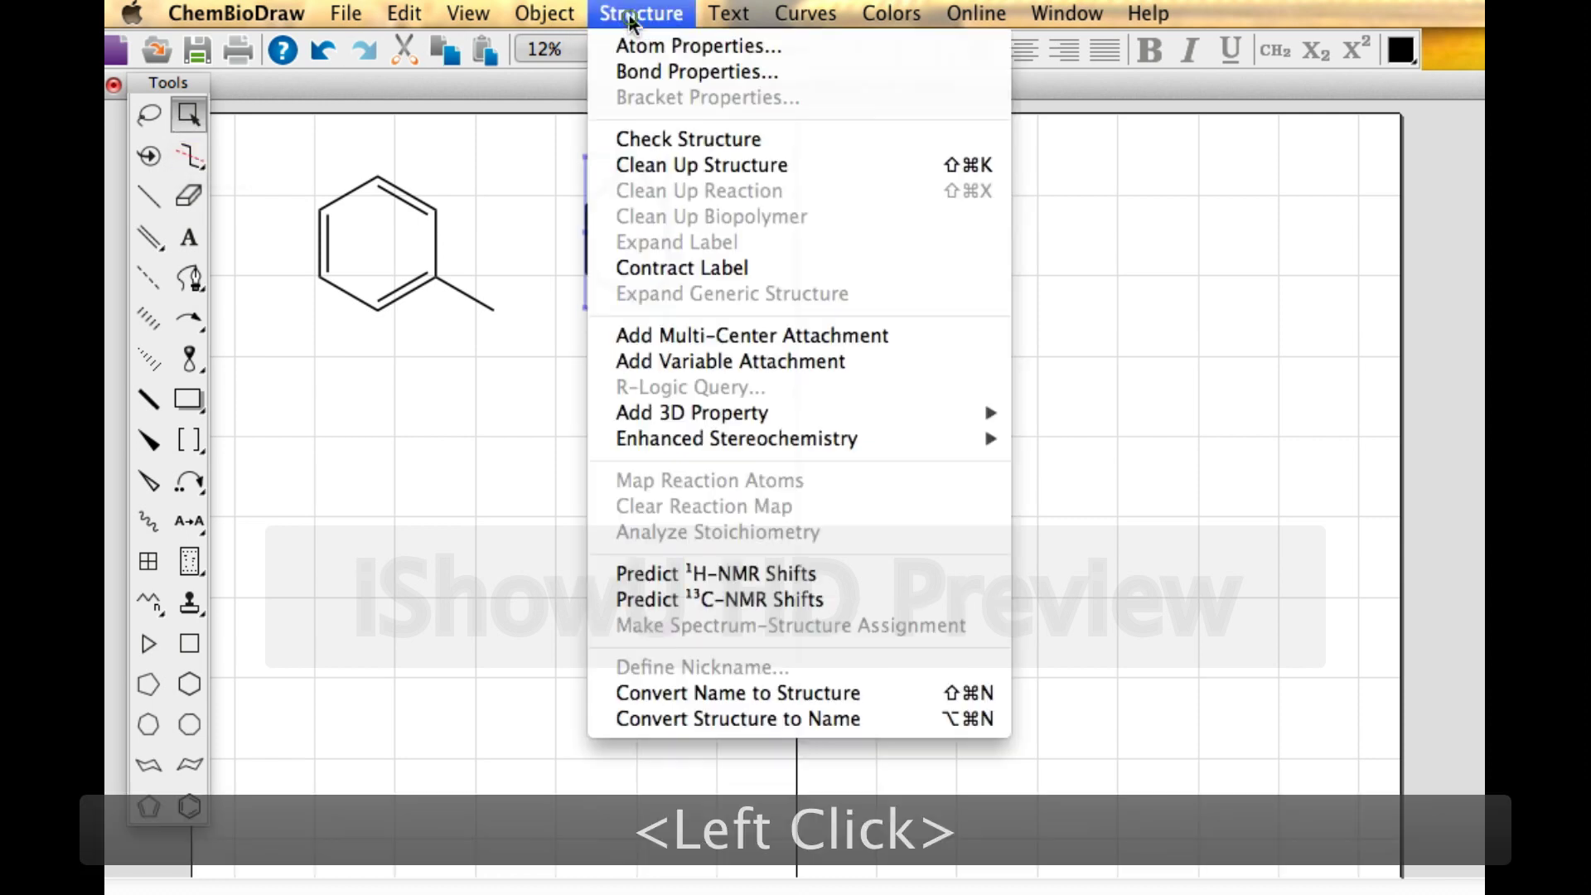
click(642, 165)
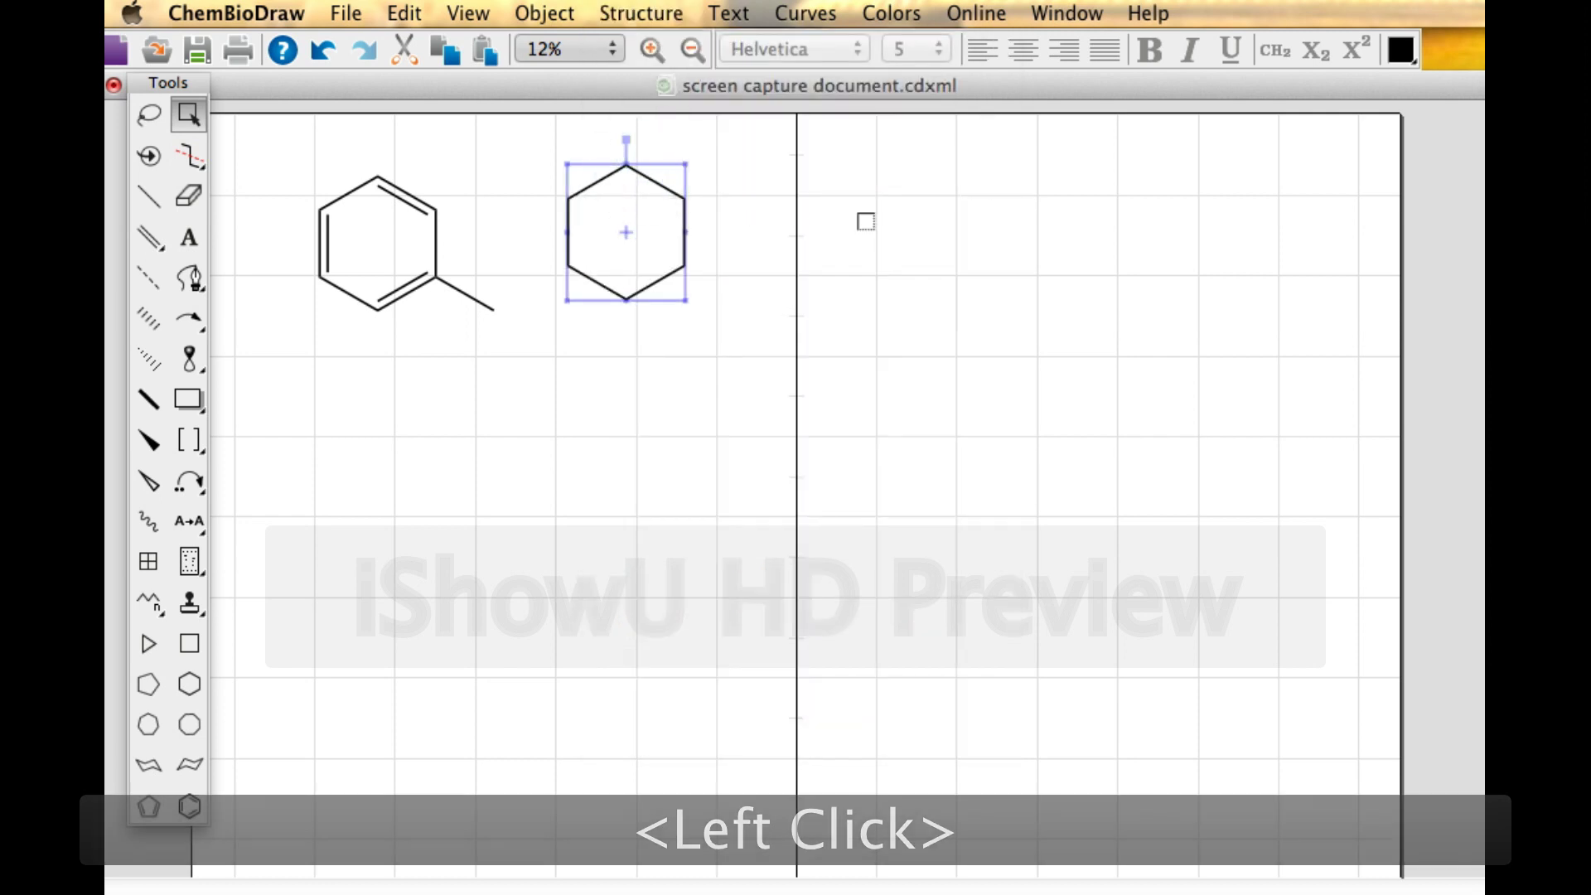
click(791, 257)
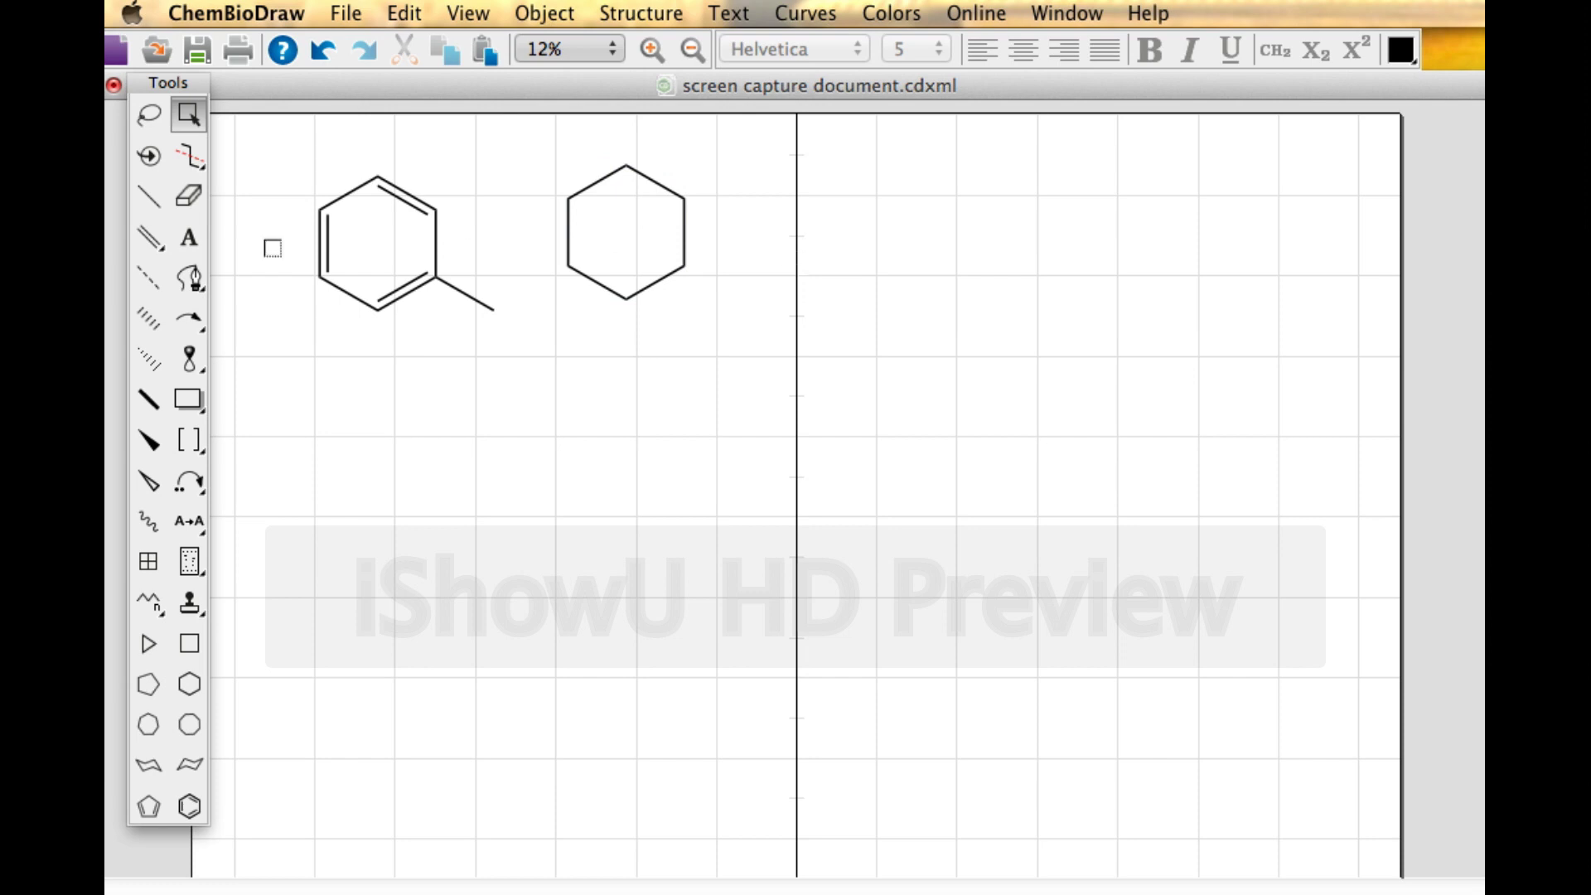
Step: Make the hexagon's upper-right bond double and draw a separate double bond to the right of the ring
click(144, 245)
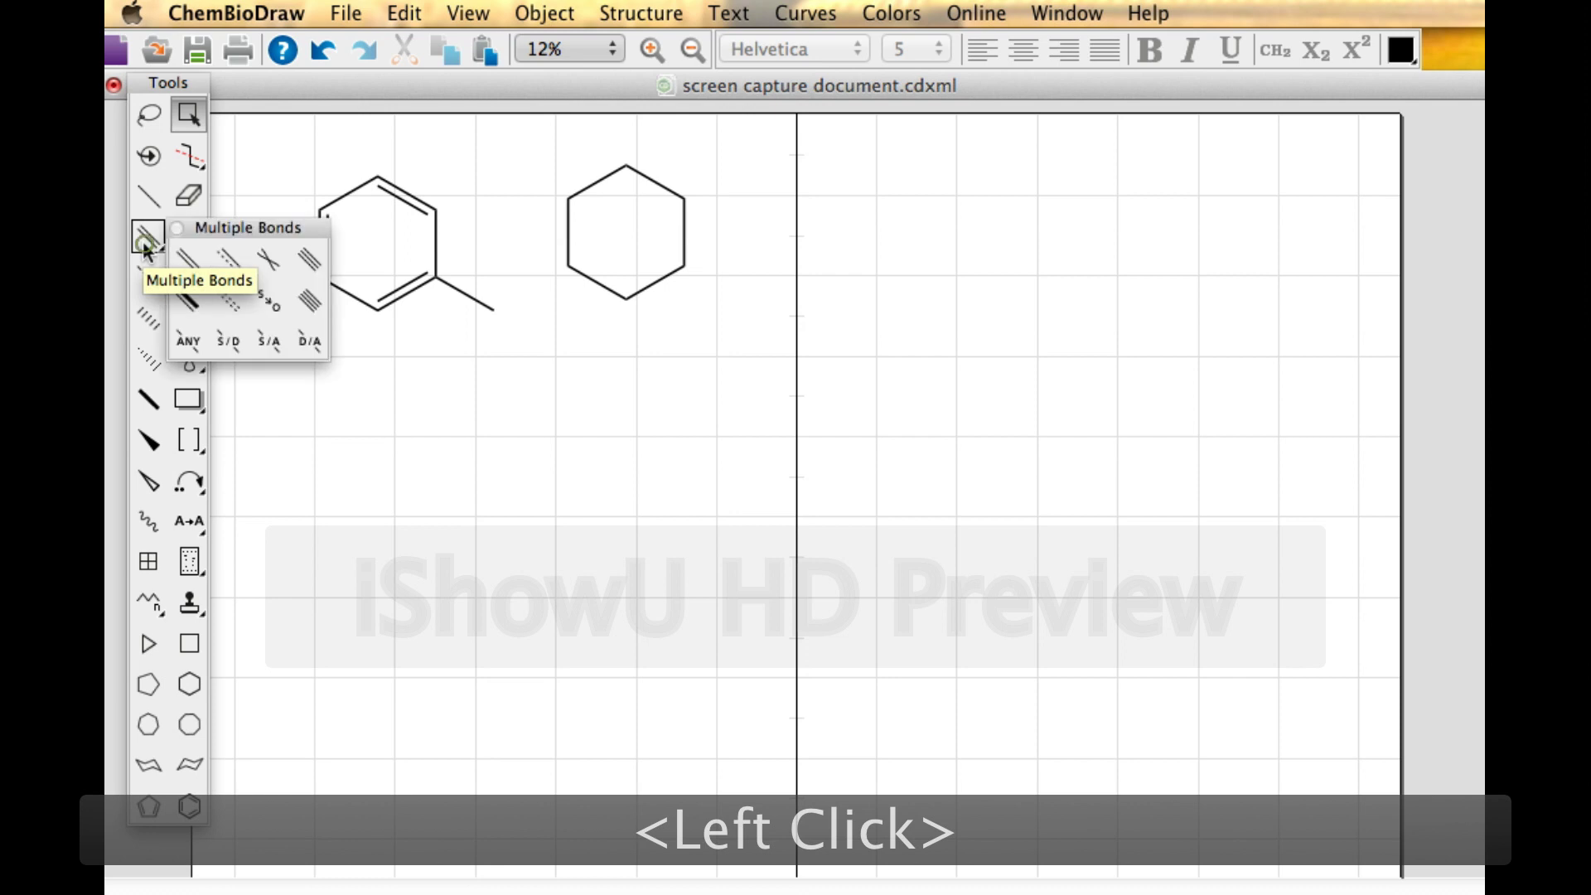
click(143, 244)
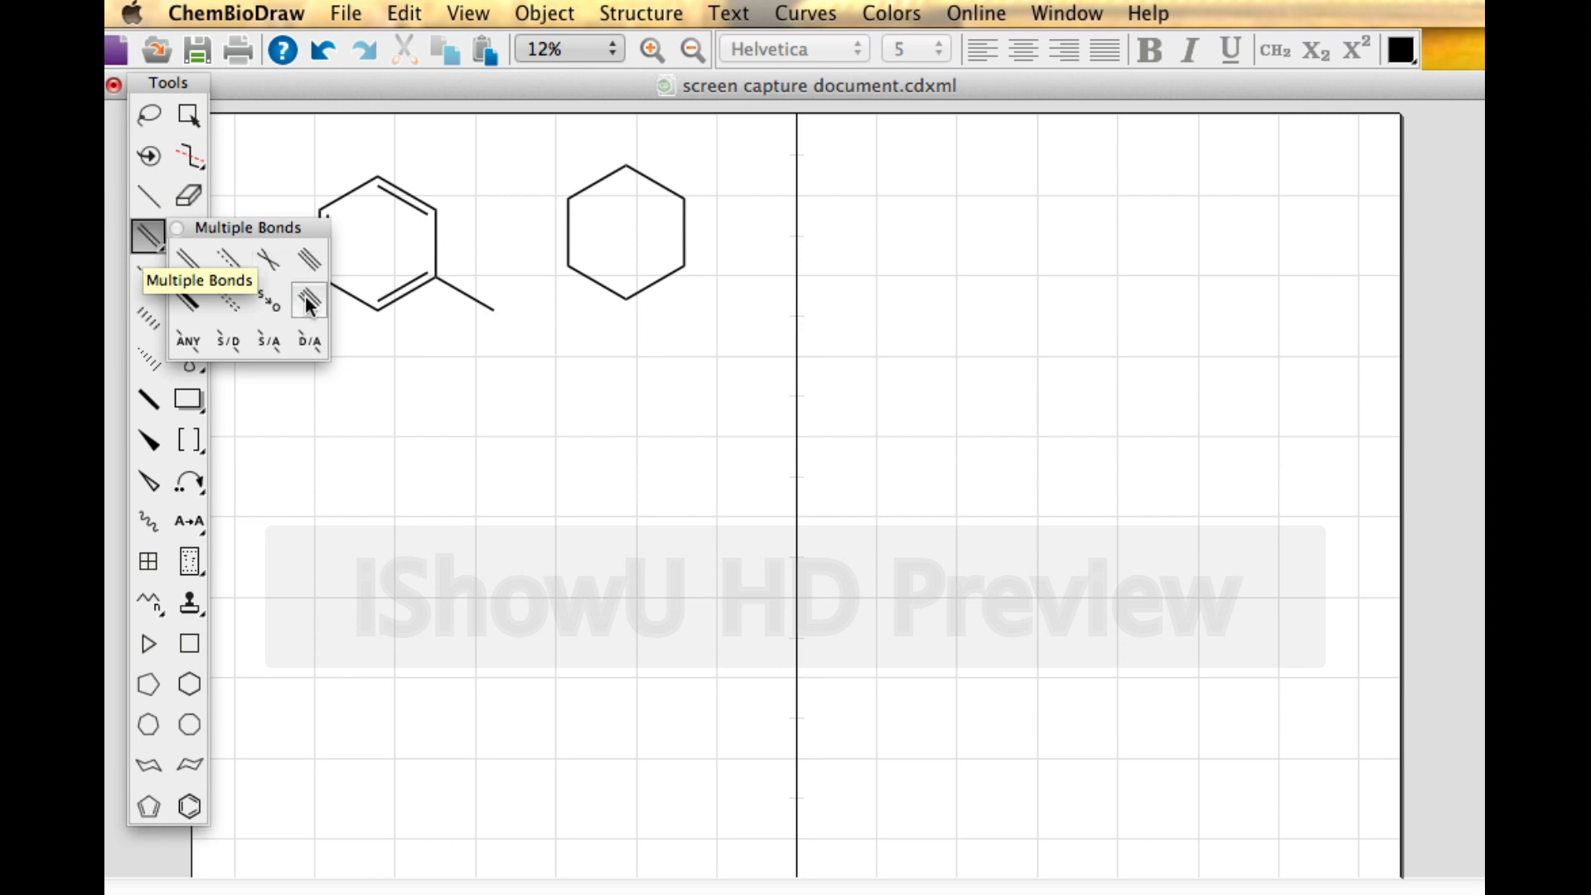
click(199, 260)
click(651, 184)
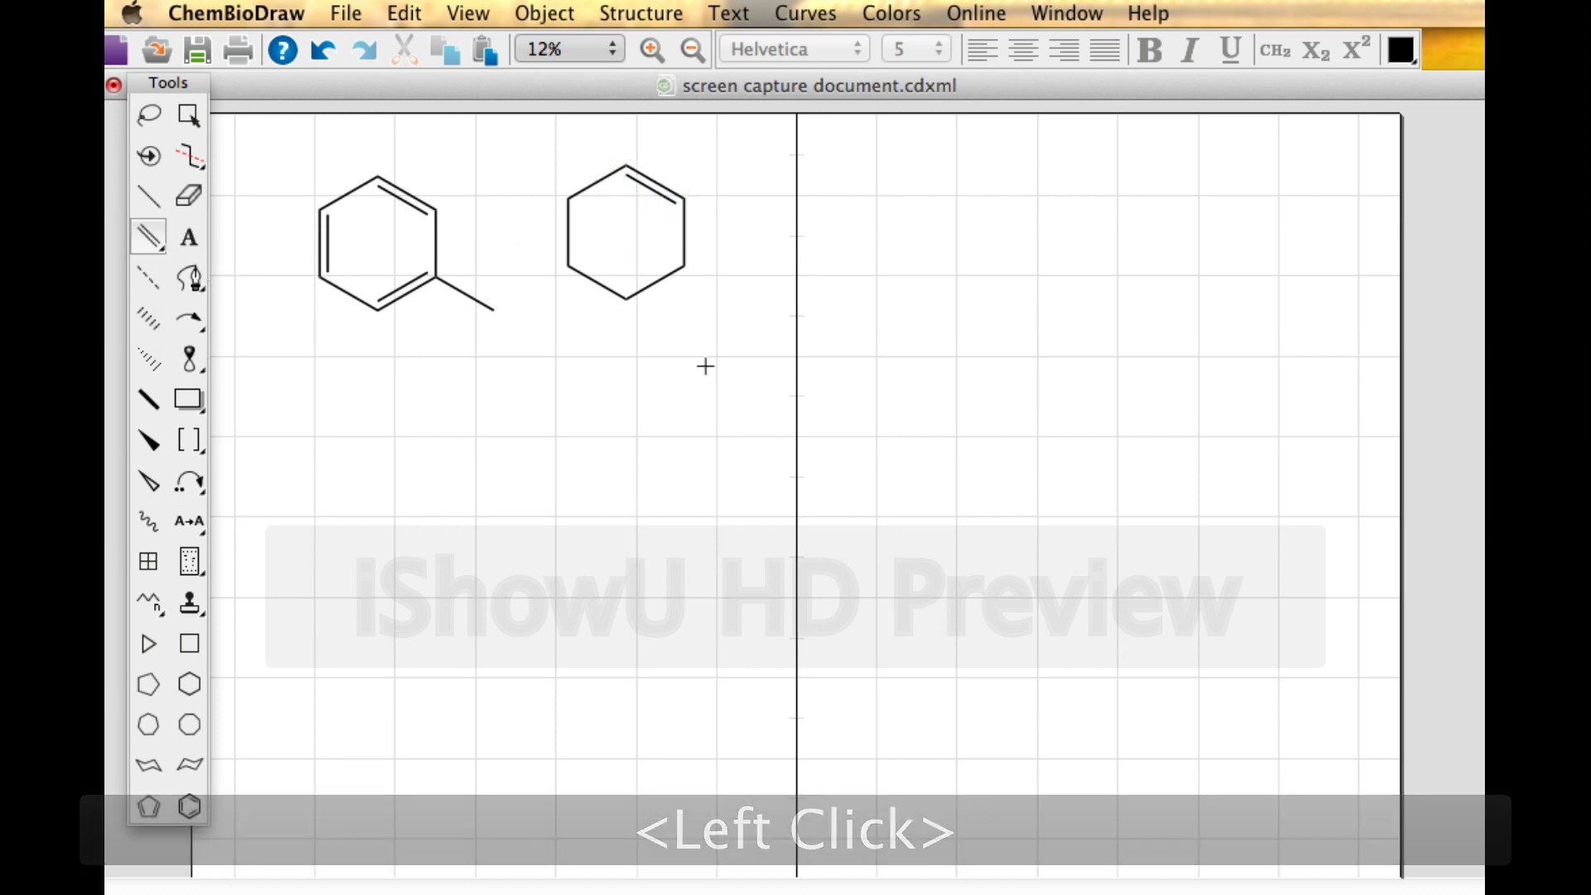
click(827, 238)
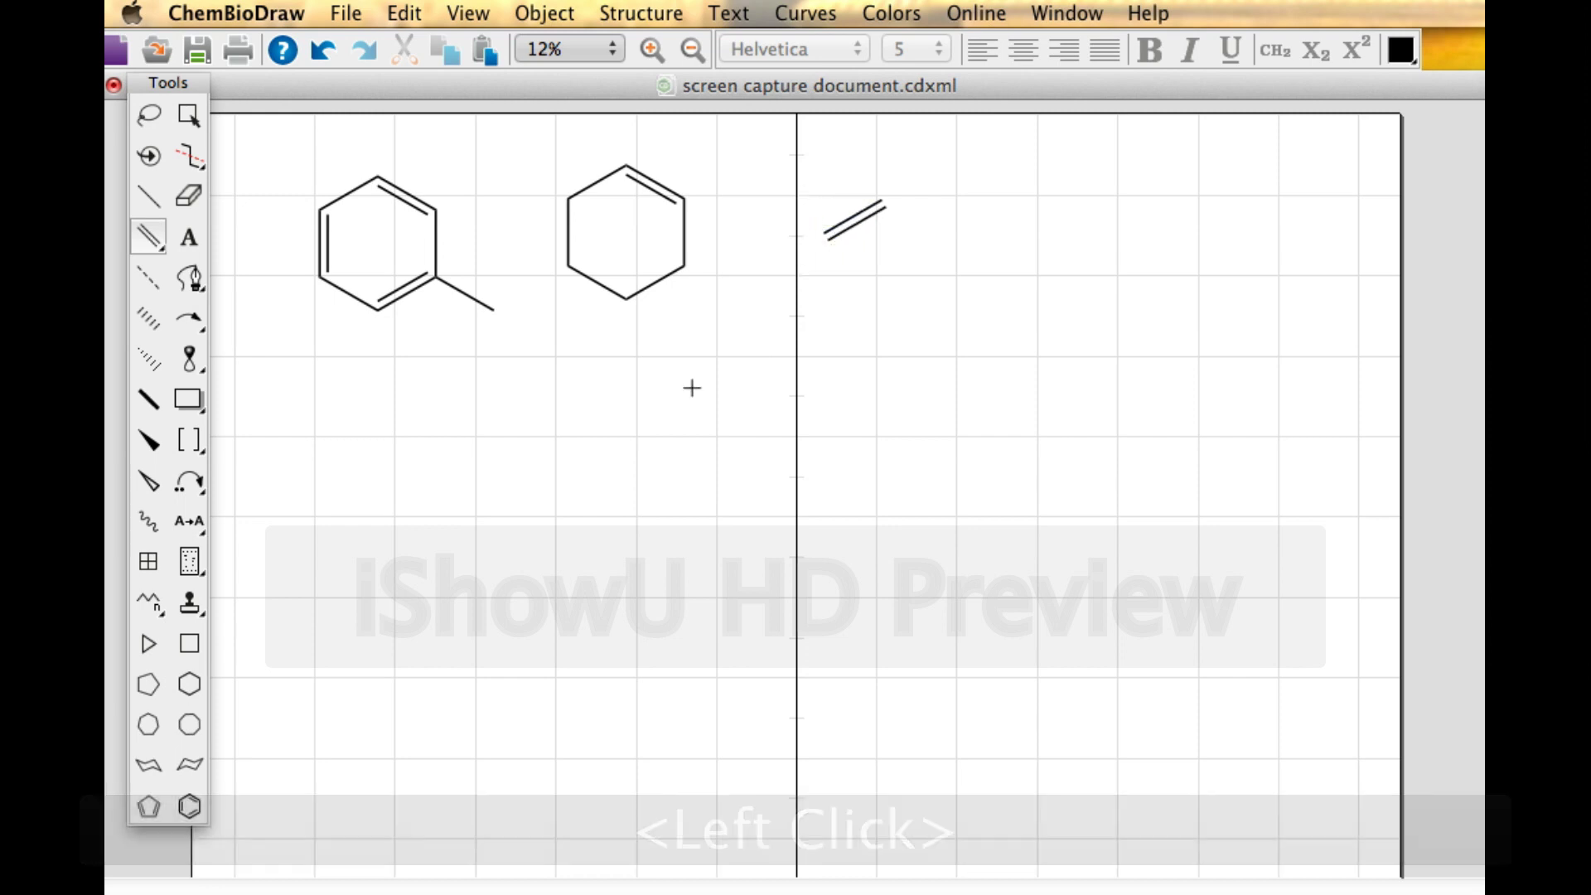
Step: Turn the hexagon's left and lower-right single bonds into double bonds with the Solid Bond tool
click(151, 197)
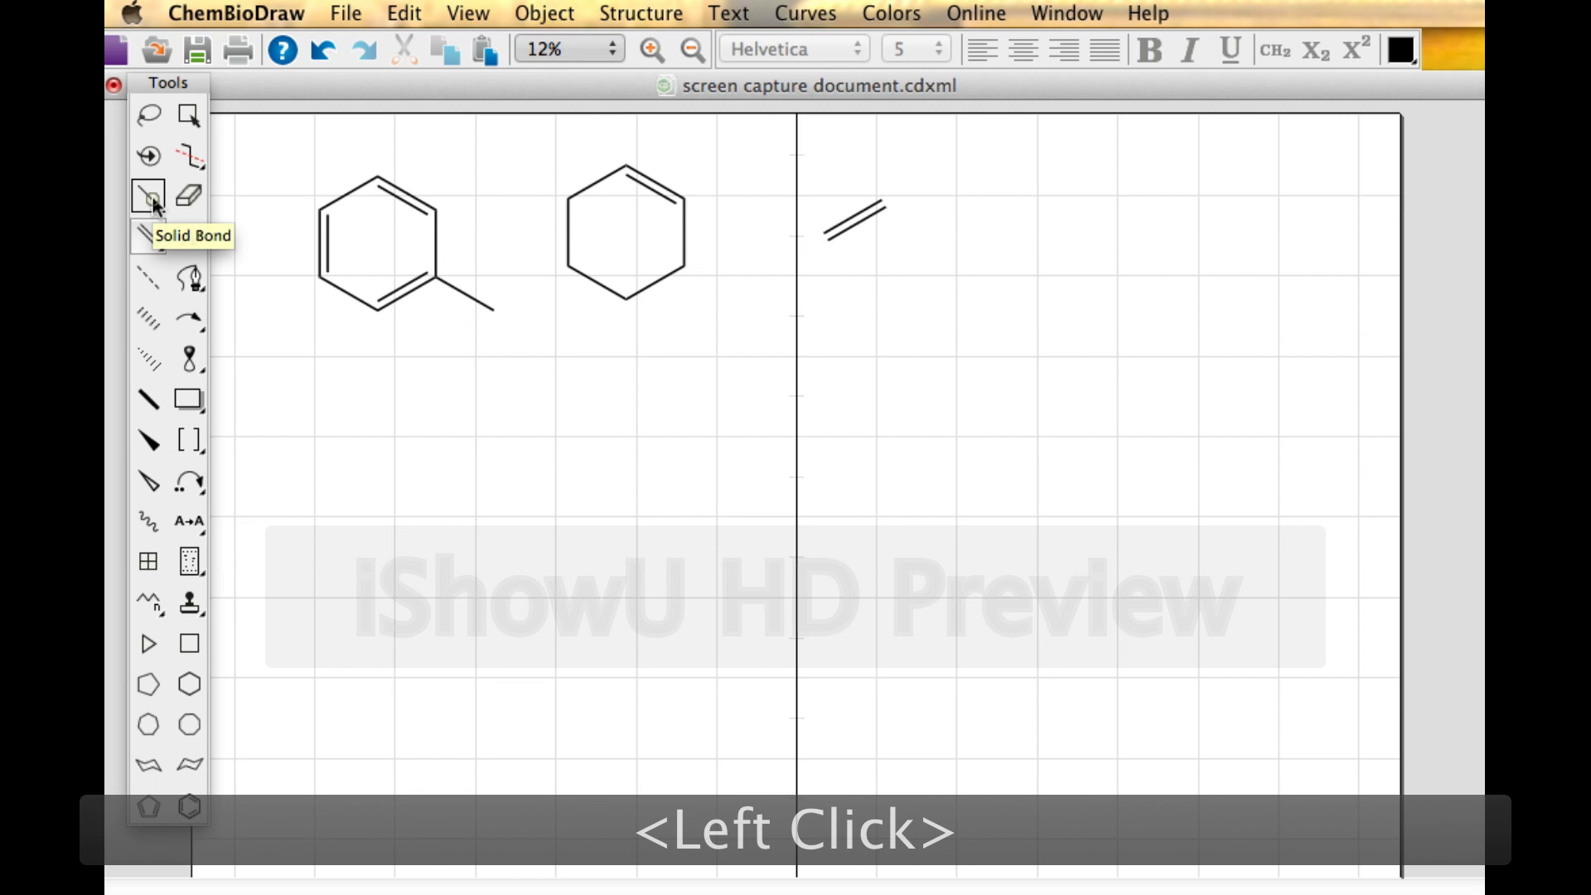
click(567, 238)
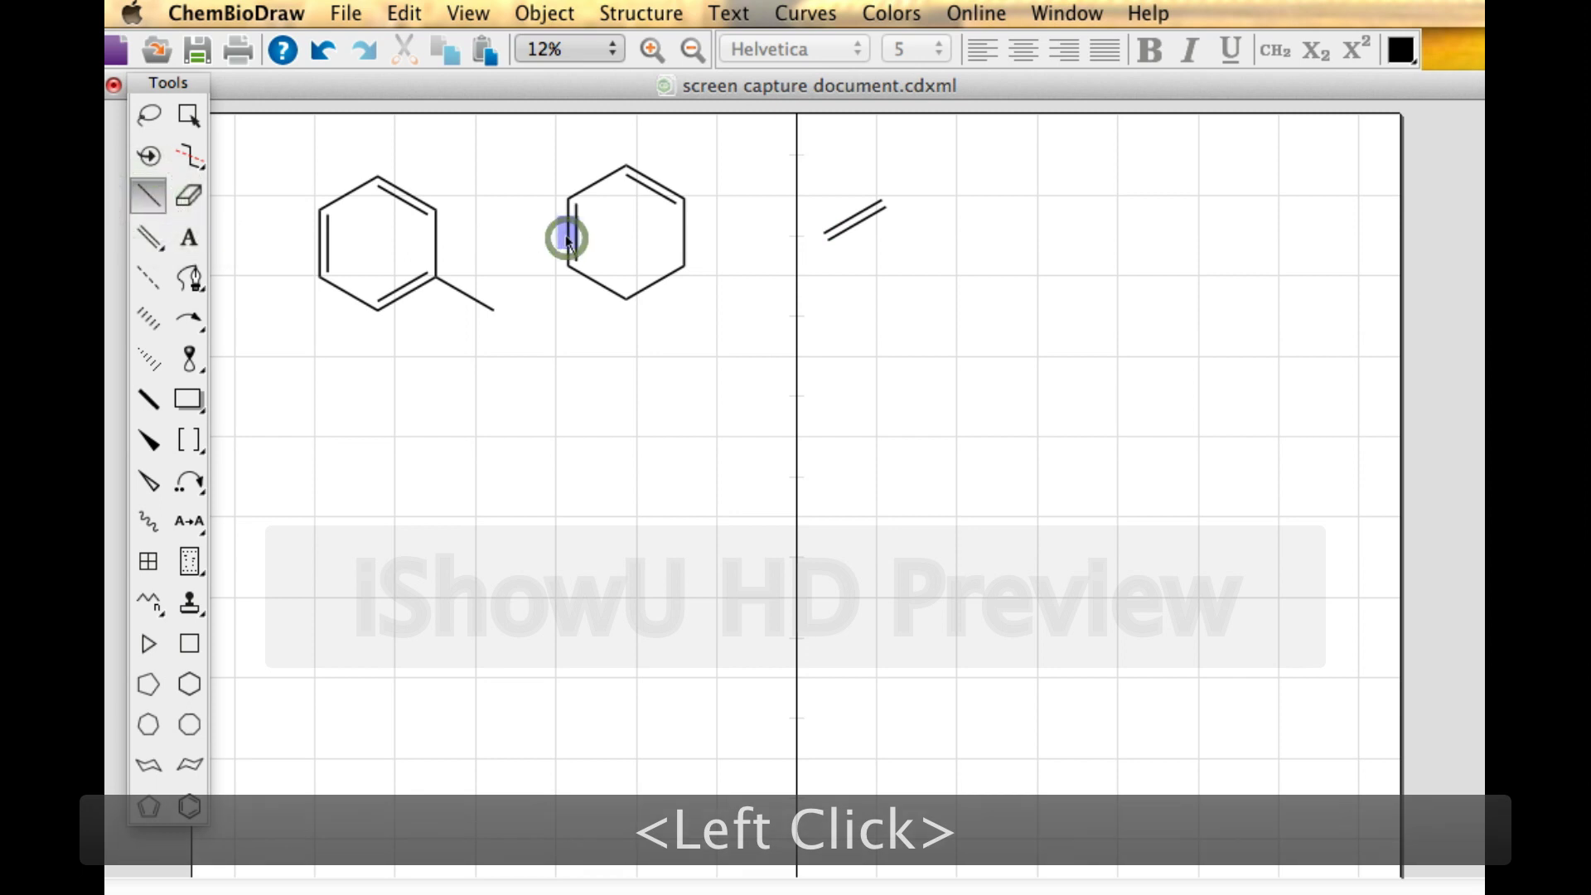
click(653, 284)
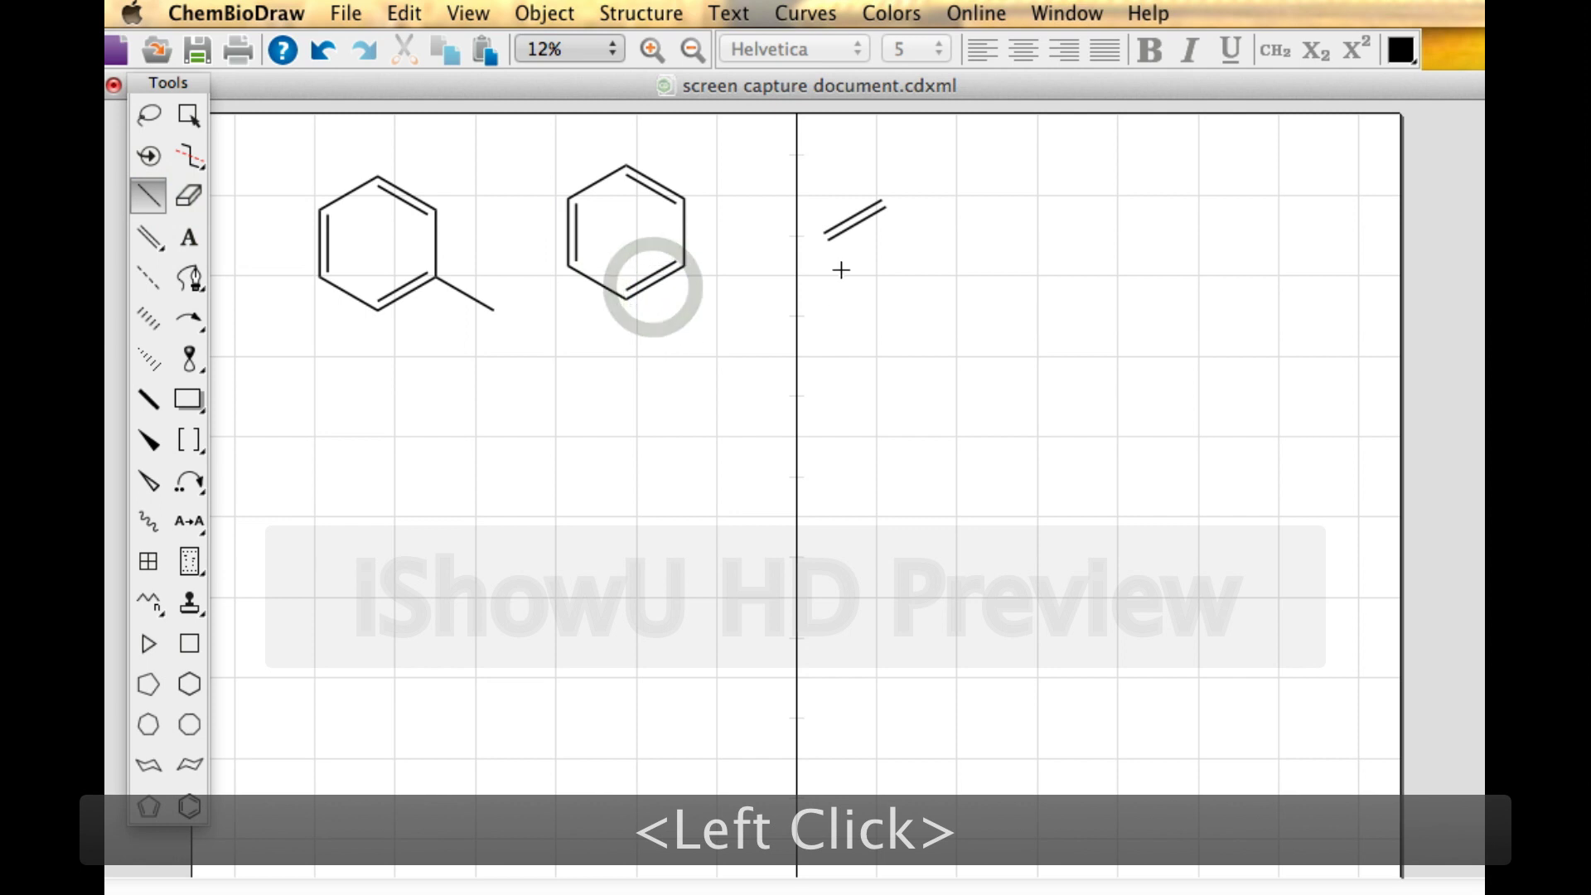
Step: Cycle the double-line placement of the separate bond and of the ring's upper-right bond
click(860, 225)
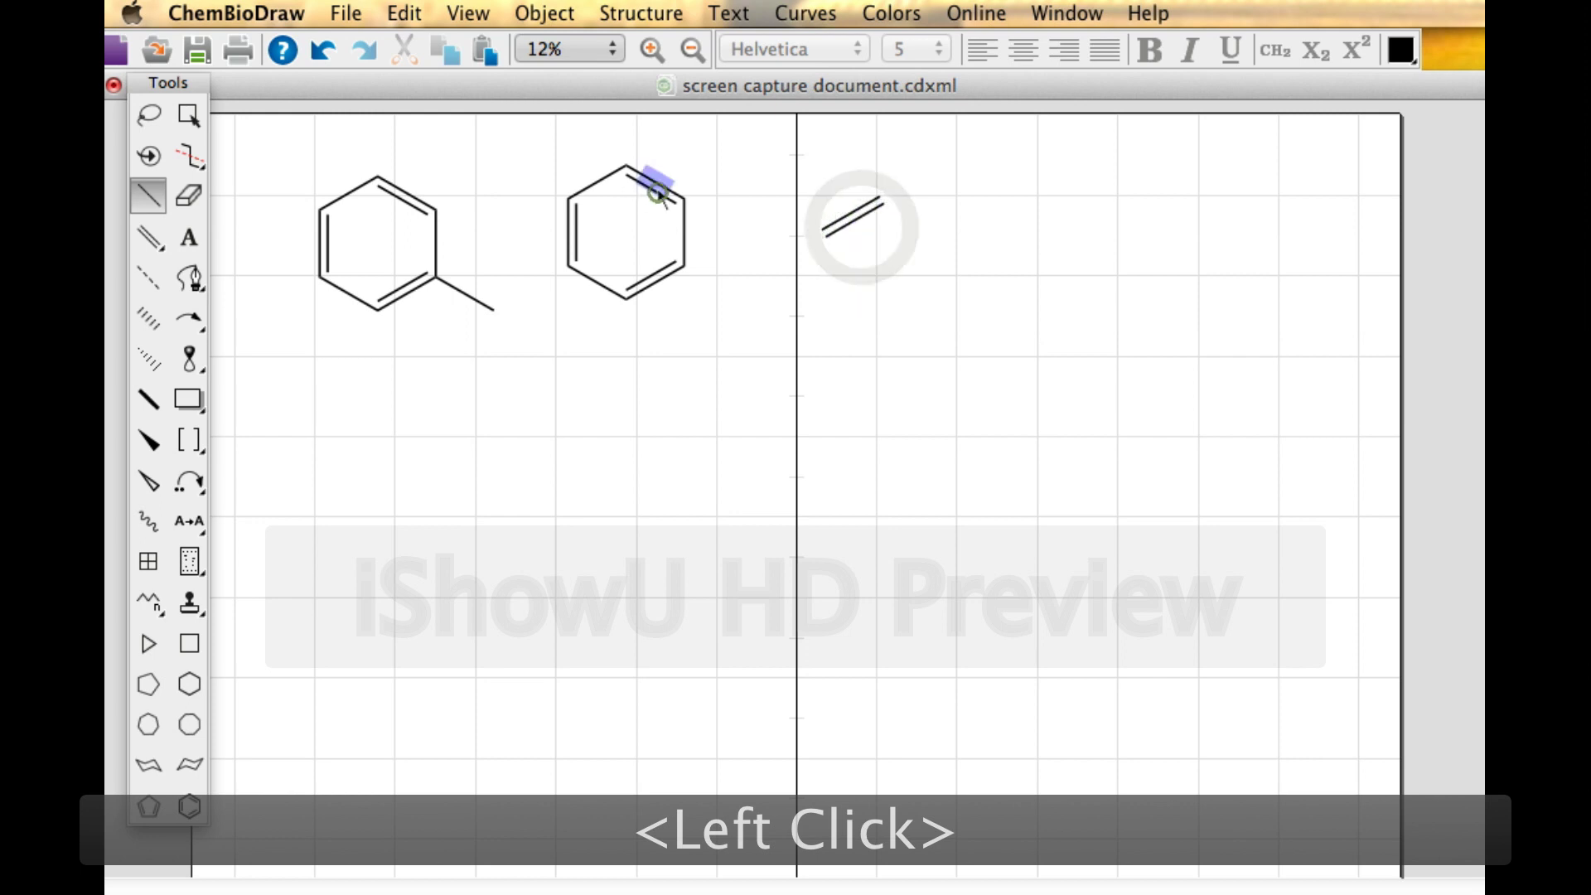
click(657, 190)
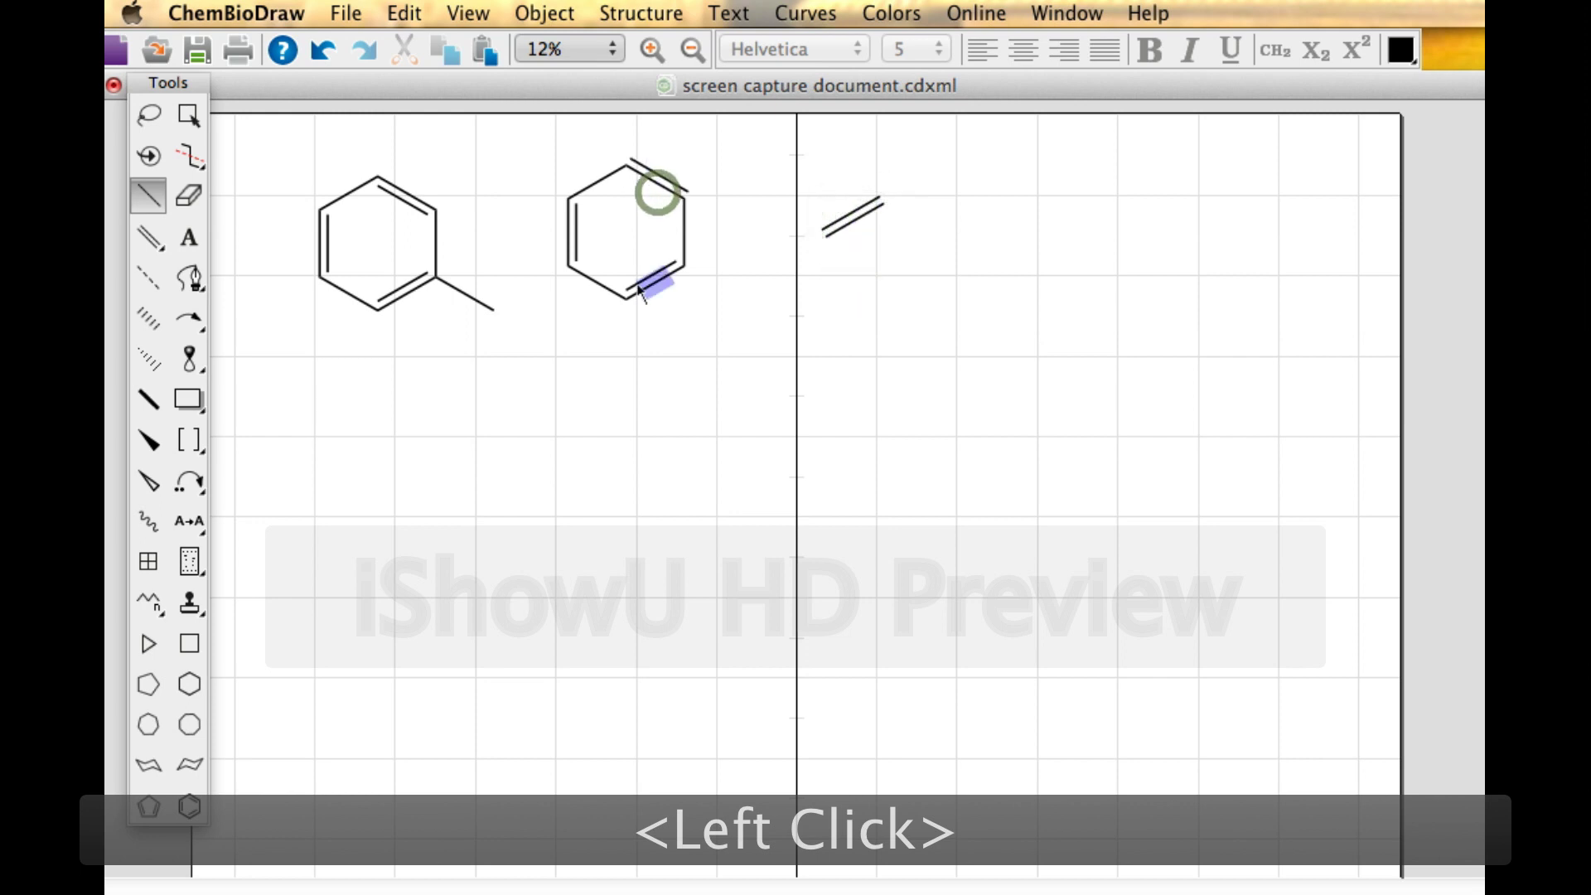
click(655, 187)
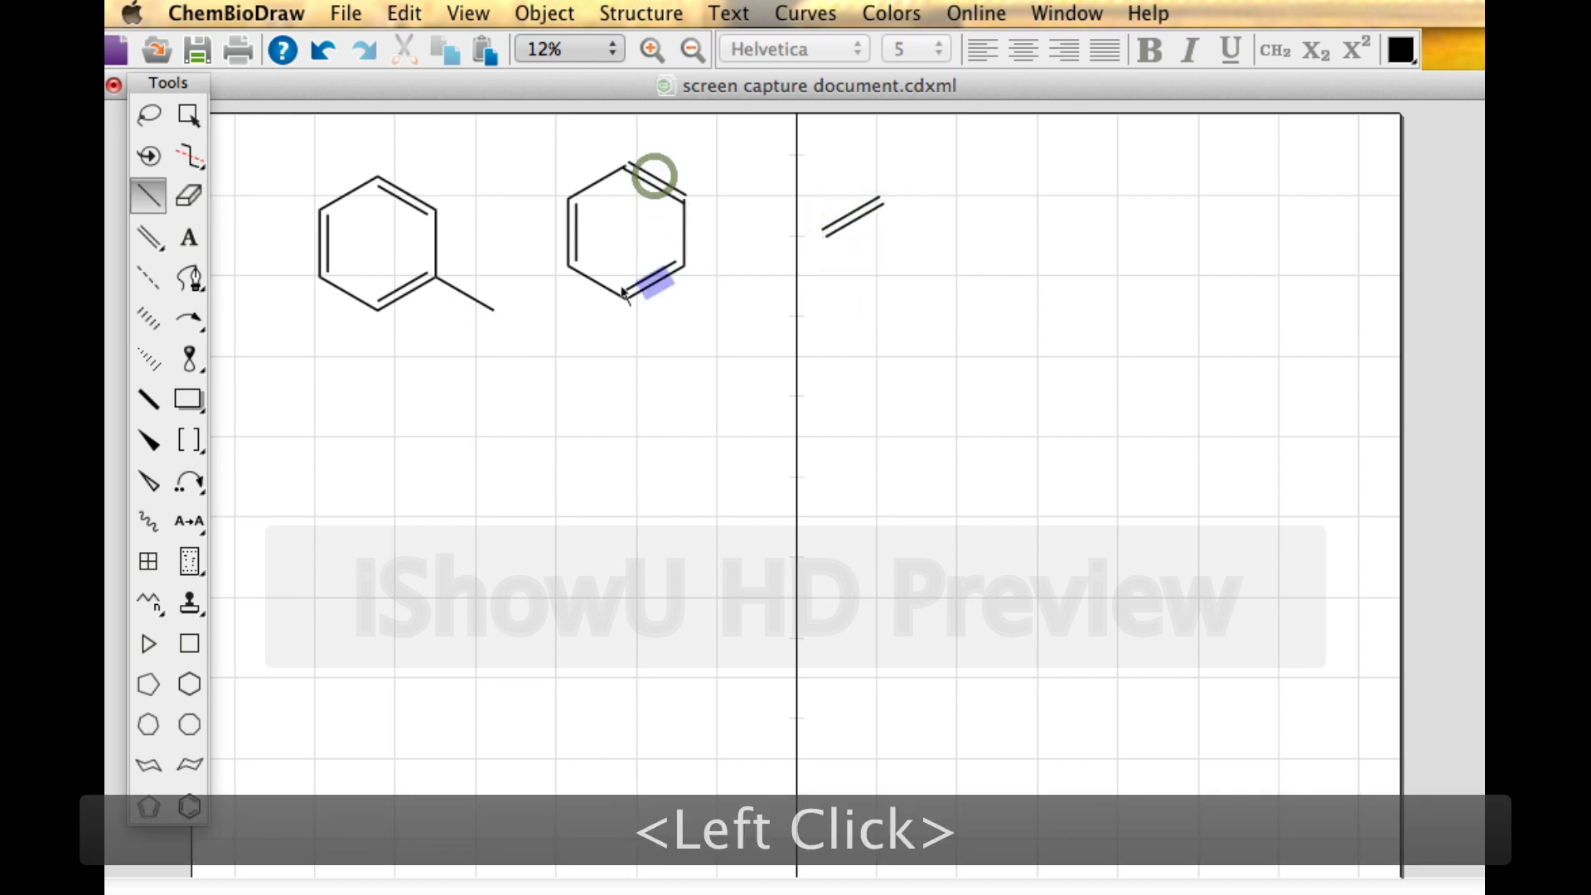
click(655, 191)
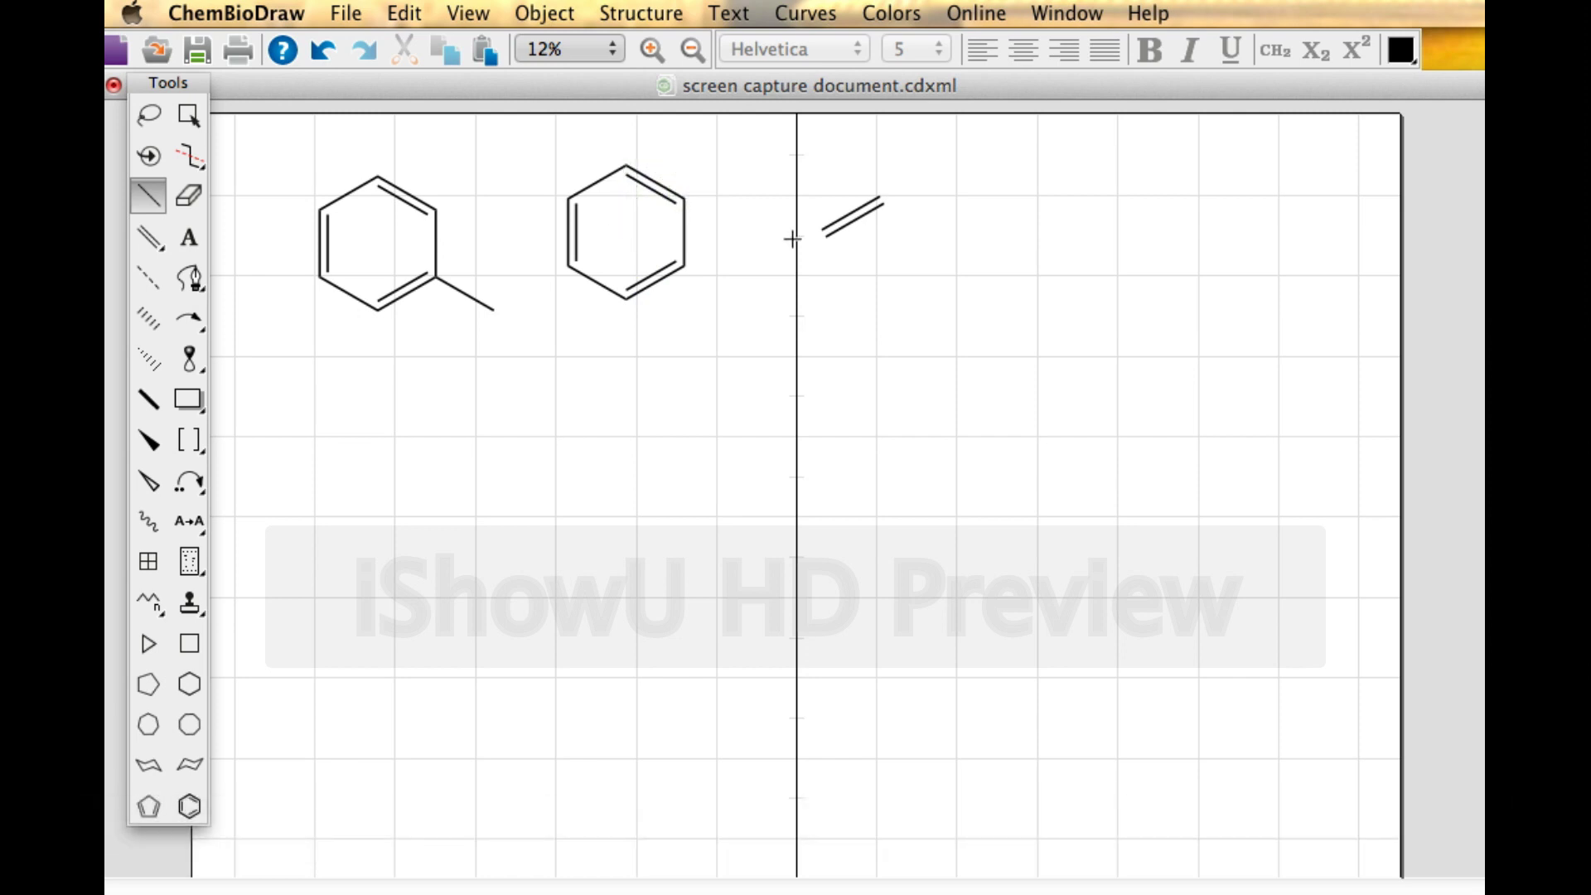
Step: Raise the separate bond's order, cycle it back to a single bond, and draw another single bond beside it
click(827, 232)
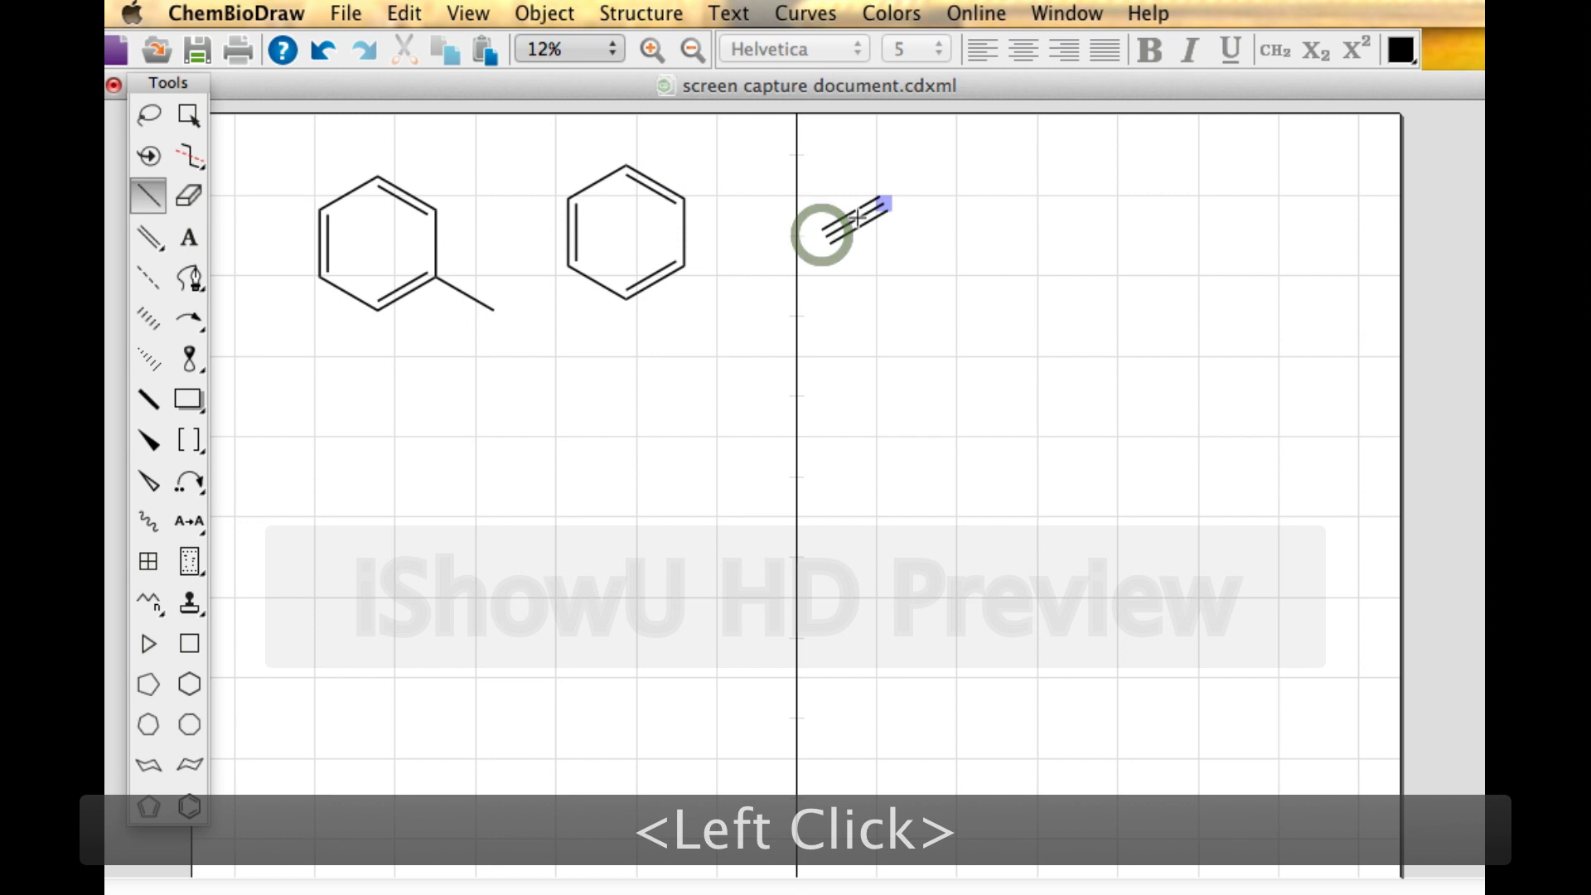
click(887, 205)
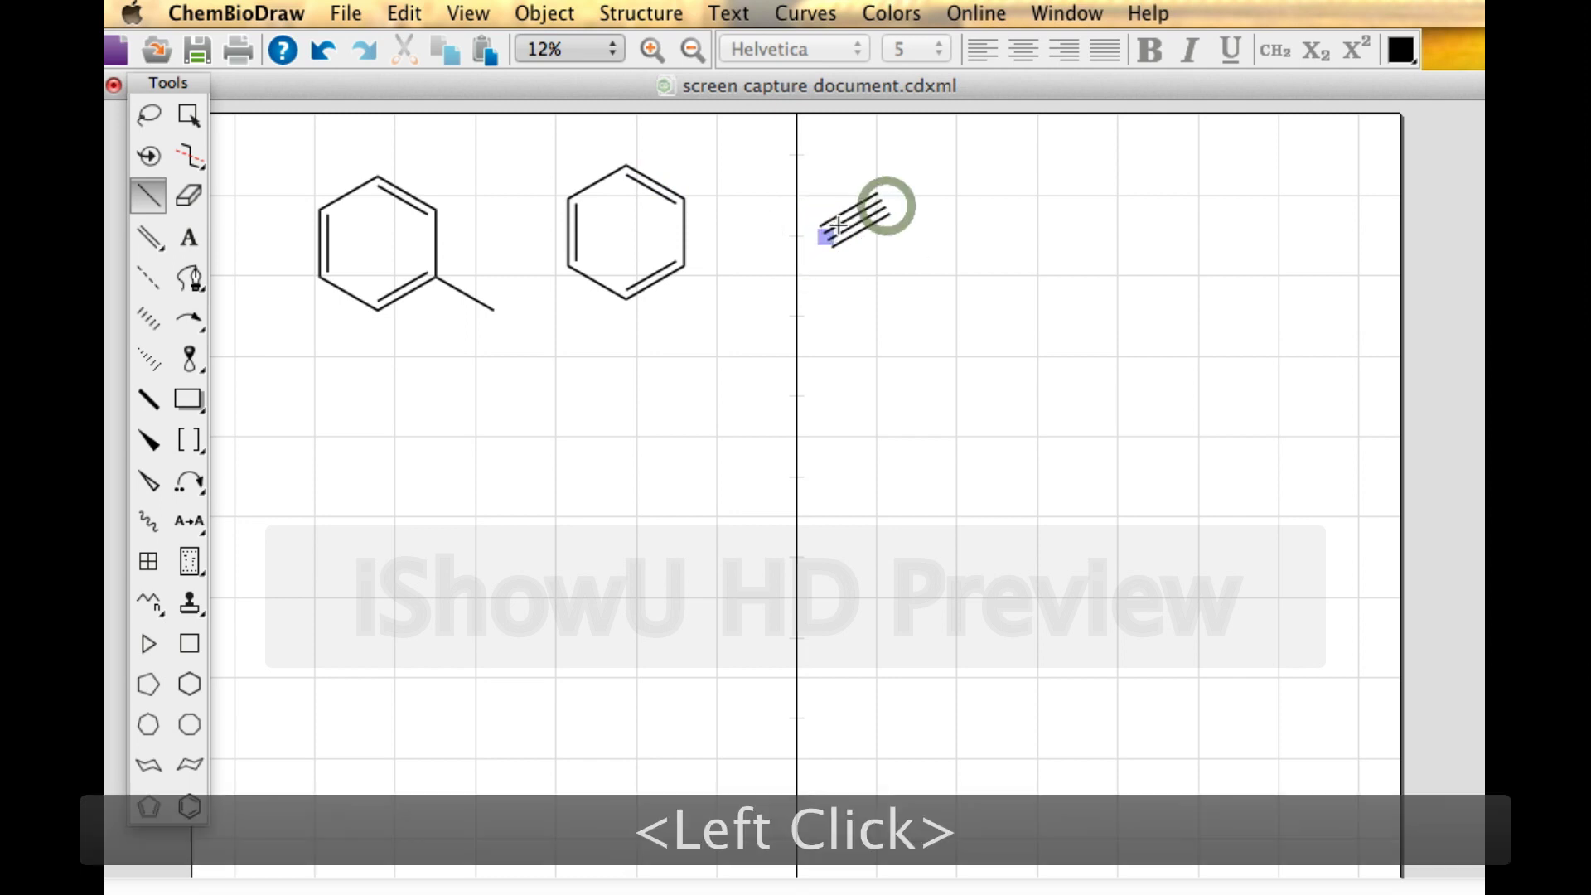
click(881, 207)
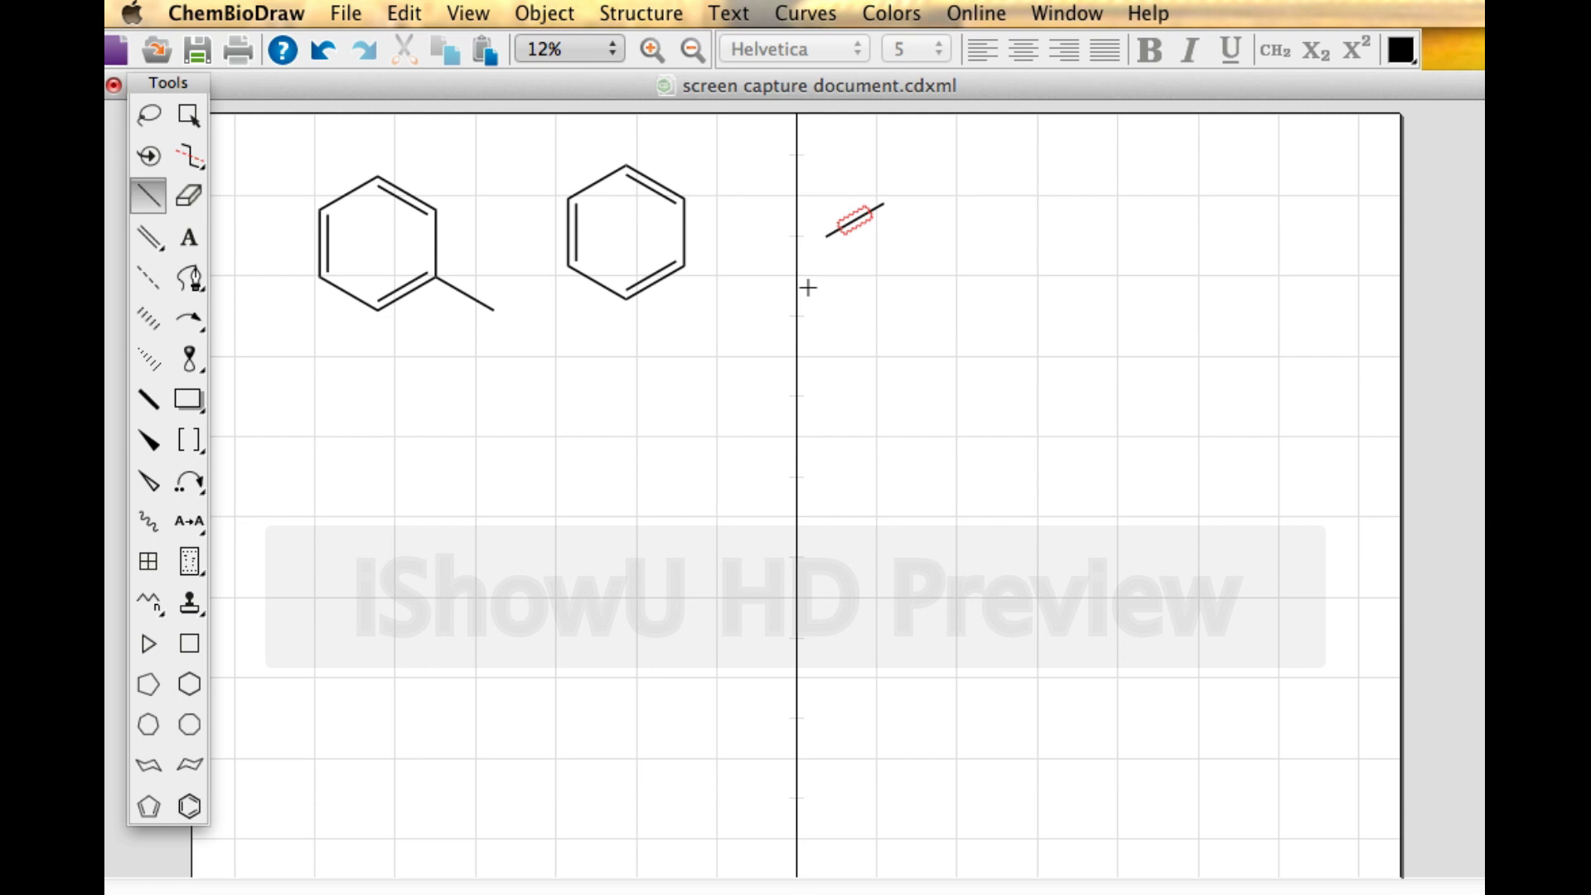
click(948, 267)
Step: Select the two loose single bonds to the right of the benzene ring and delete them
click(189, 113)
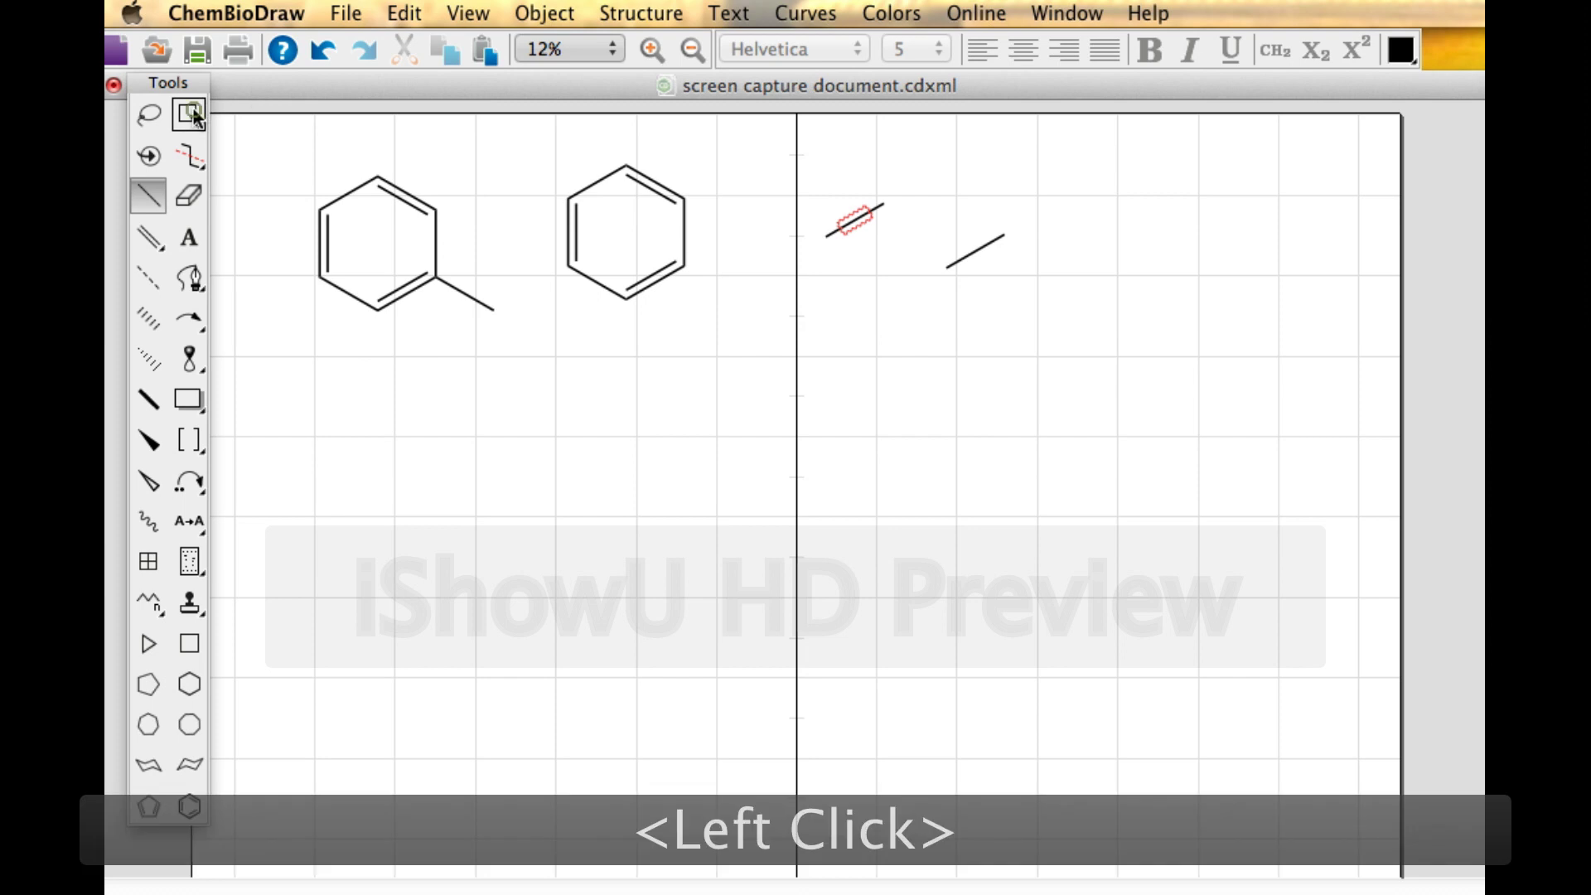
drag(782, 160, 1119, 334)
key(Delete)
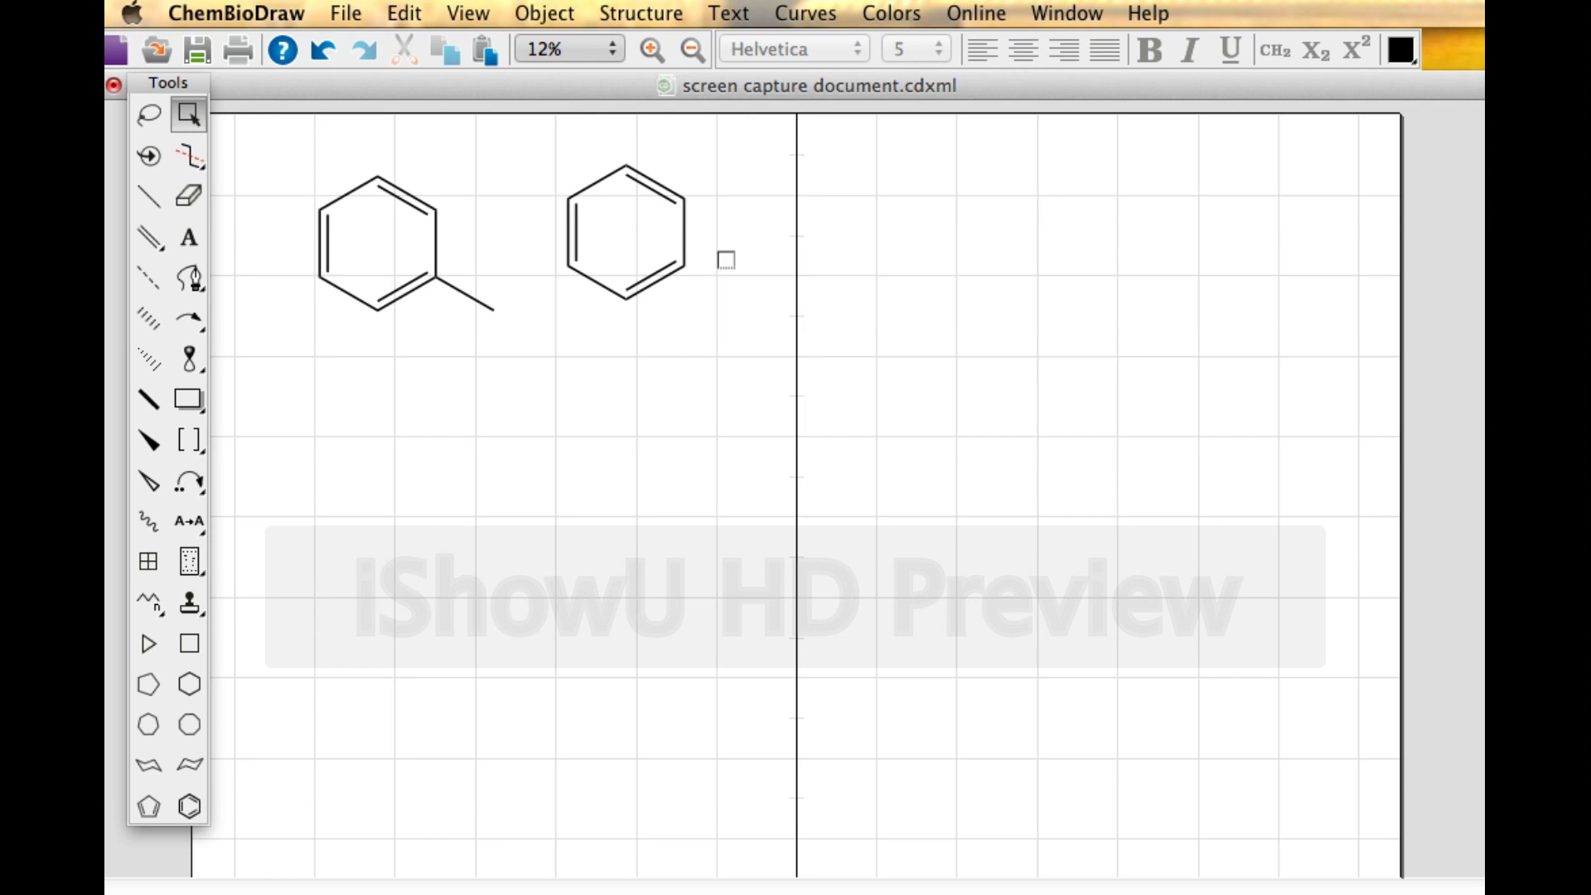
Step: Attach a single bond to the second ring's lower-right carbon and label its end CH3
click(157, 200)
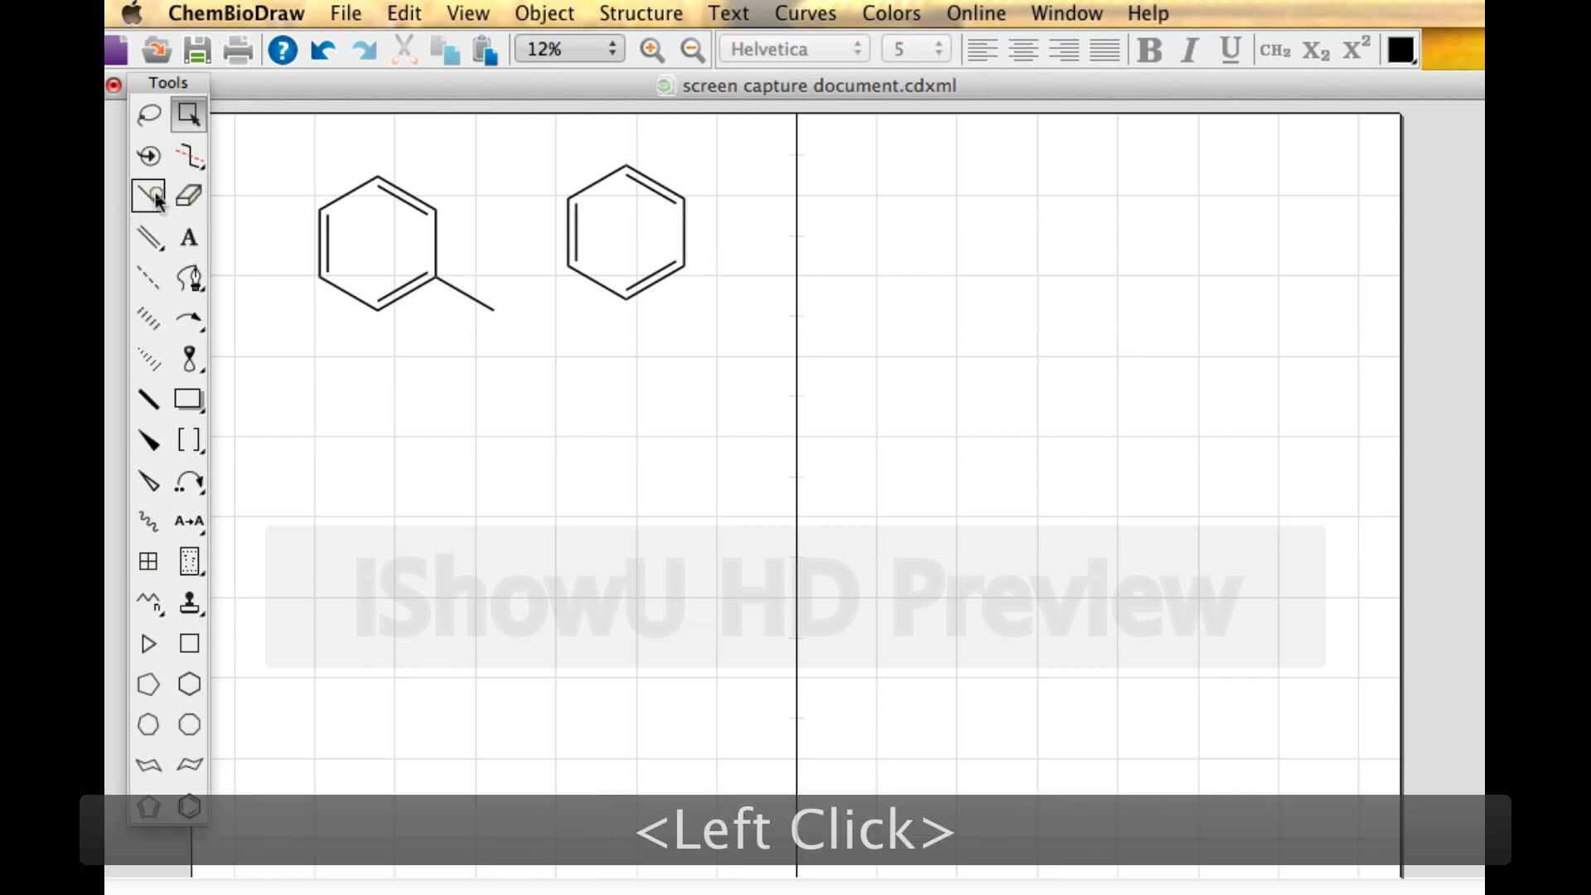
click(678, 268)
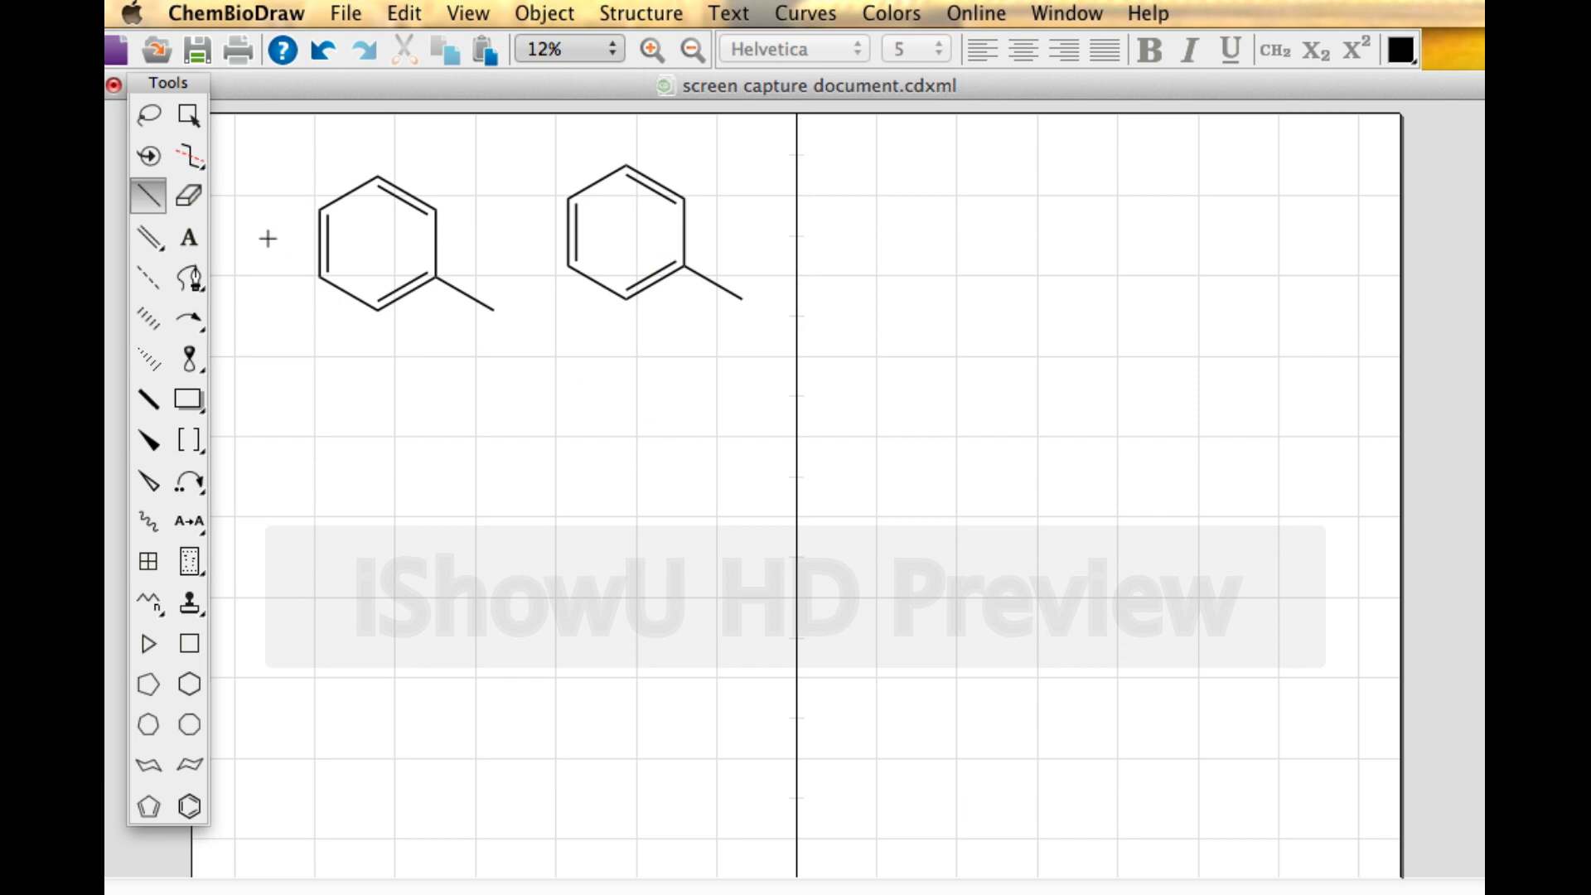
click(189, 241)
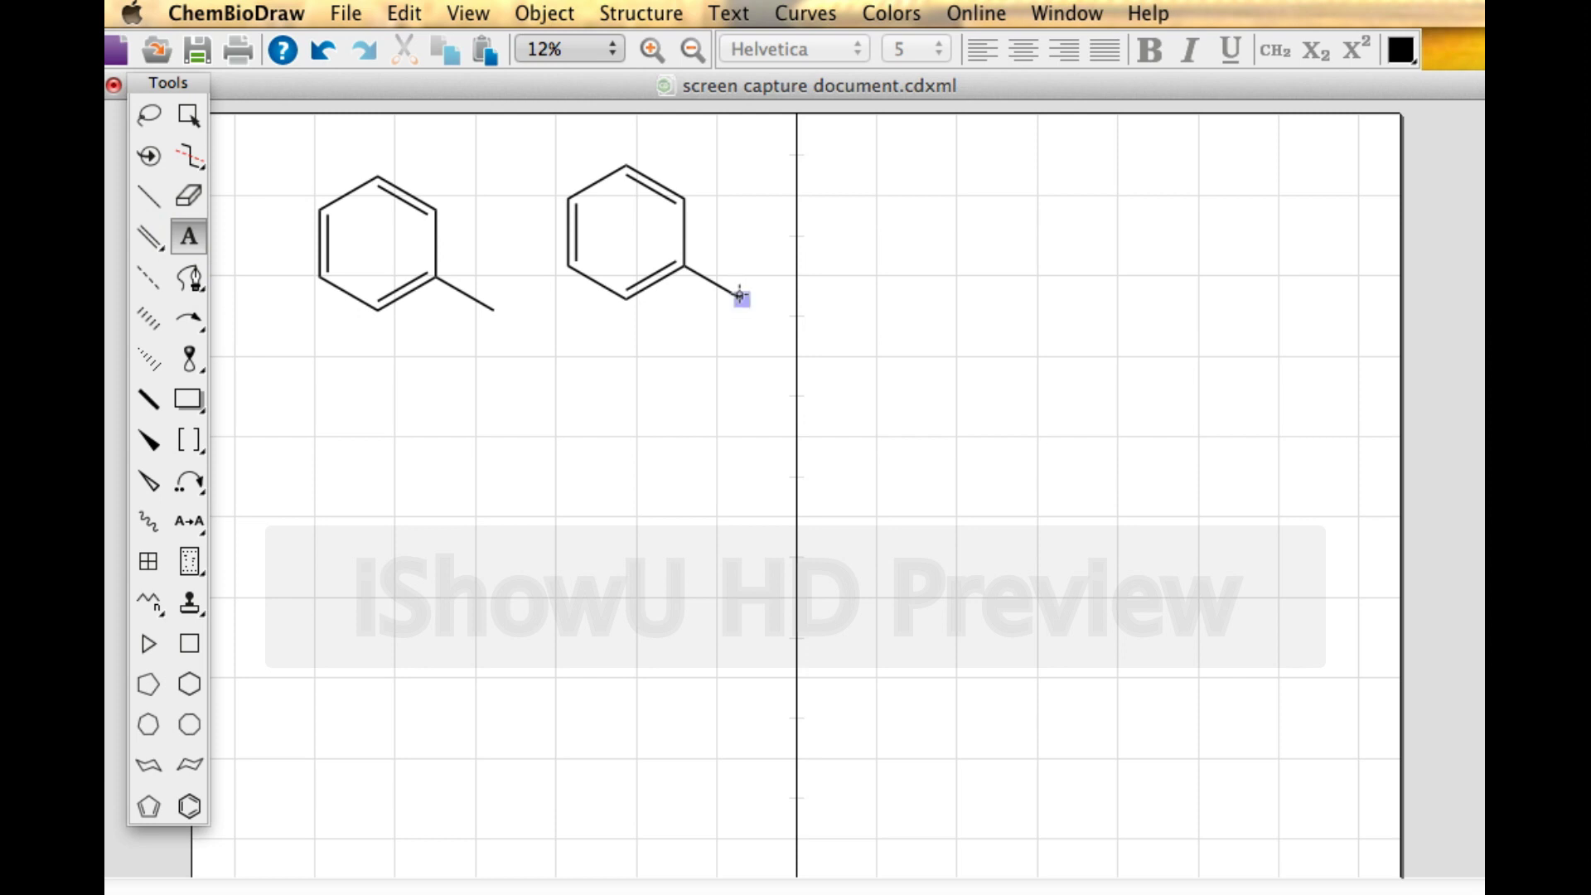
text(CH)
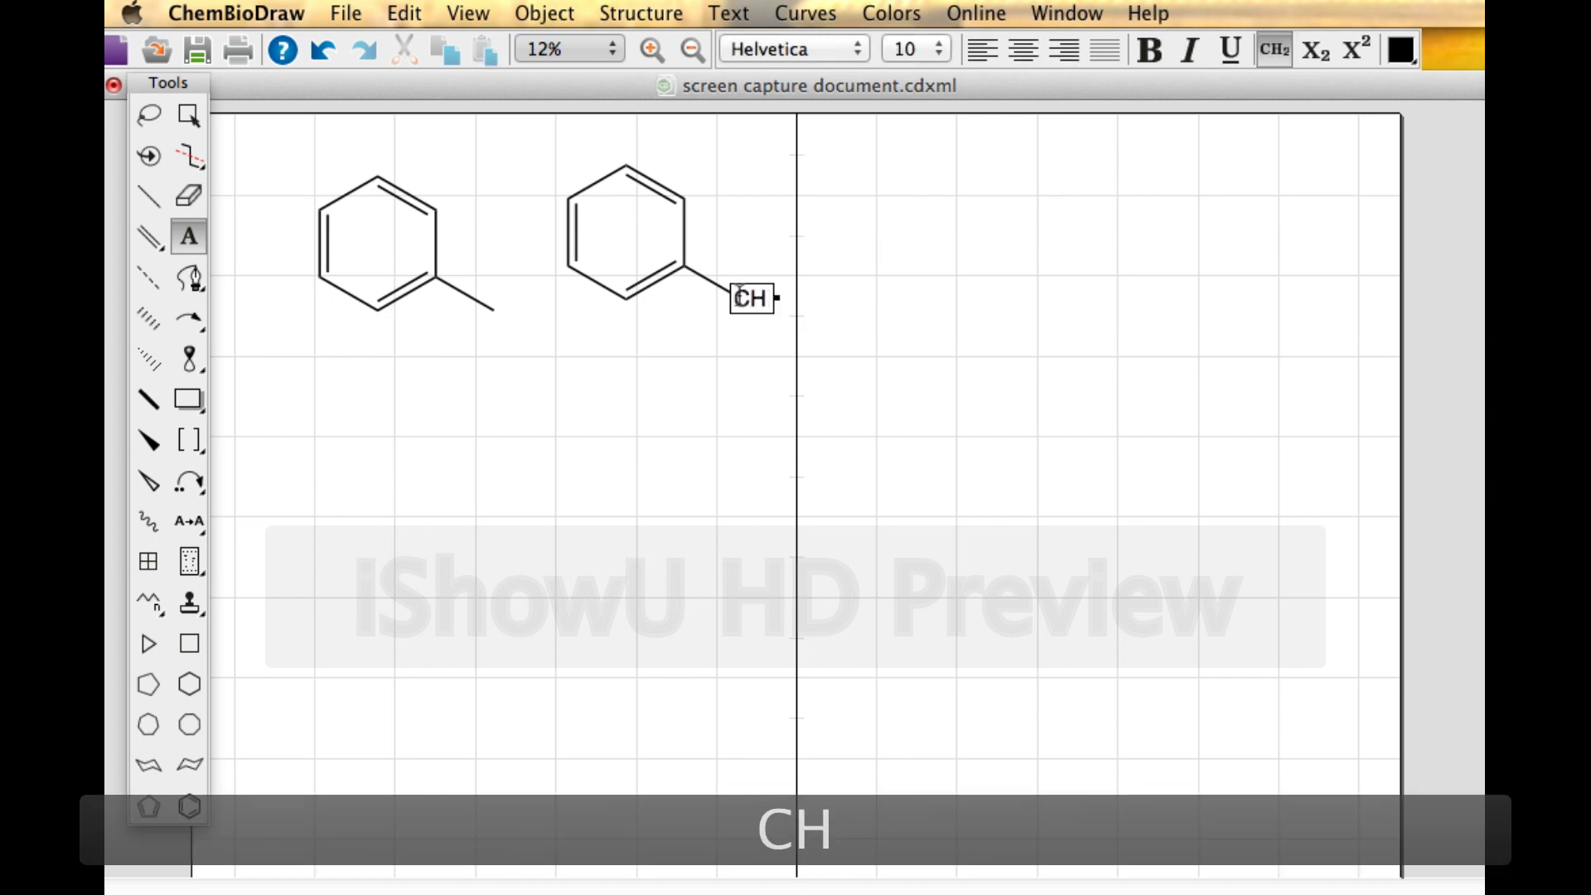
text(3)
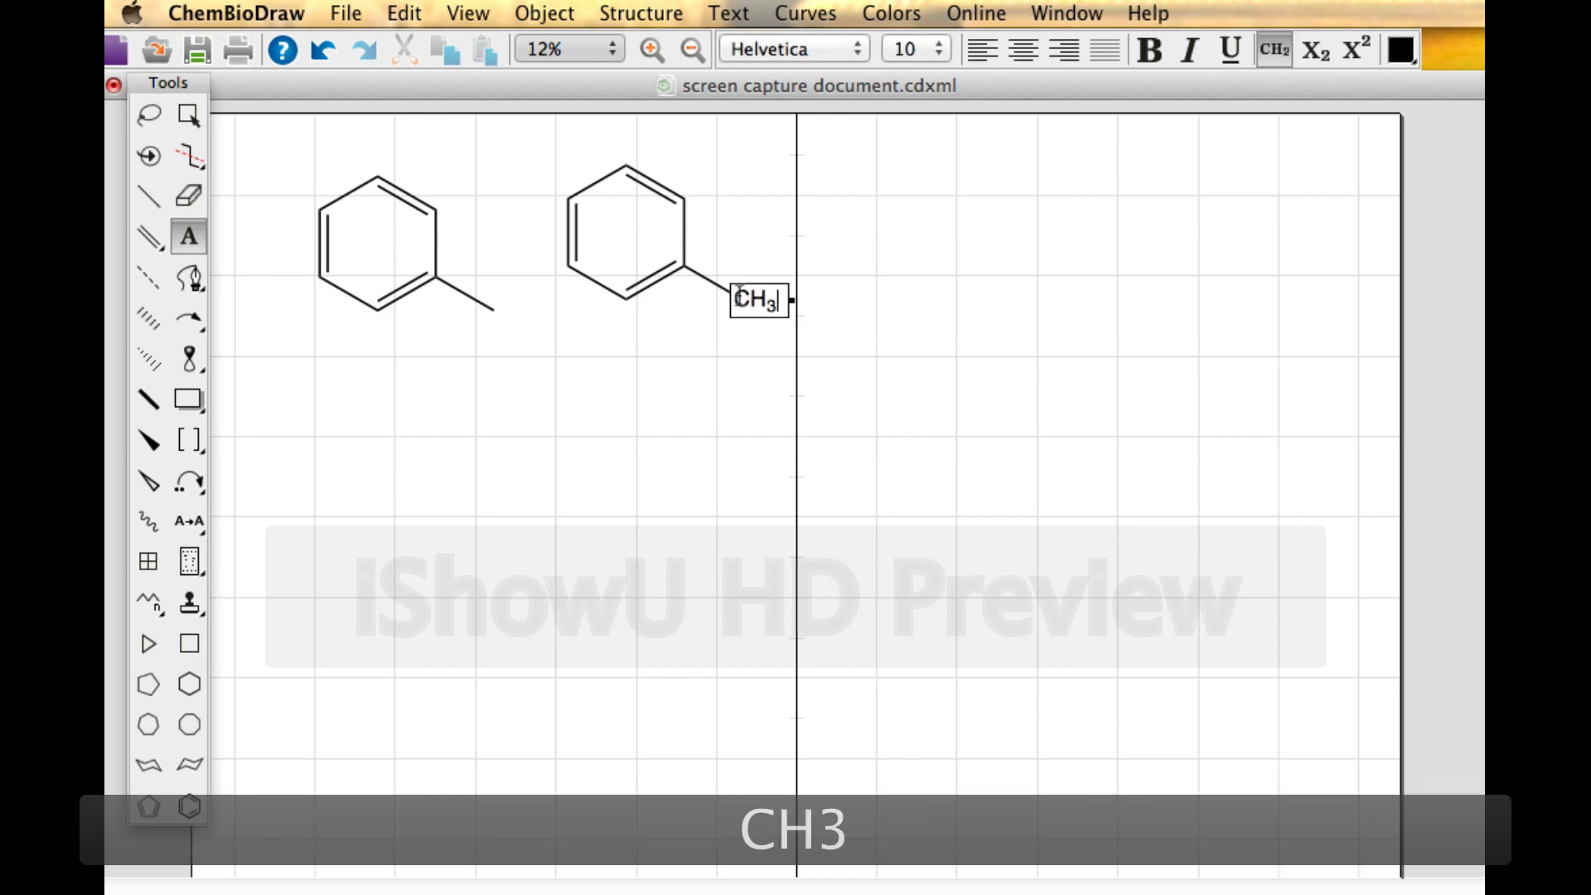
Step: Place a separate text caption reading CH3 in the empty area below the second ring
click(634, 416)
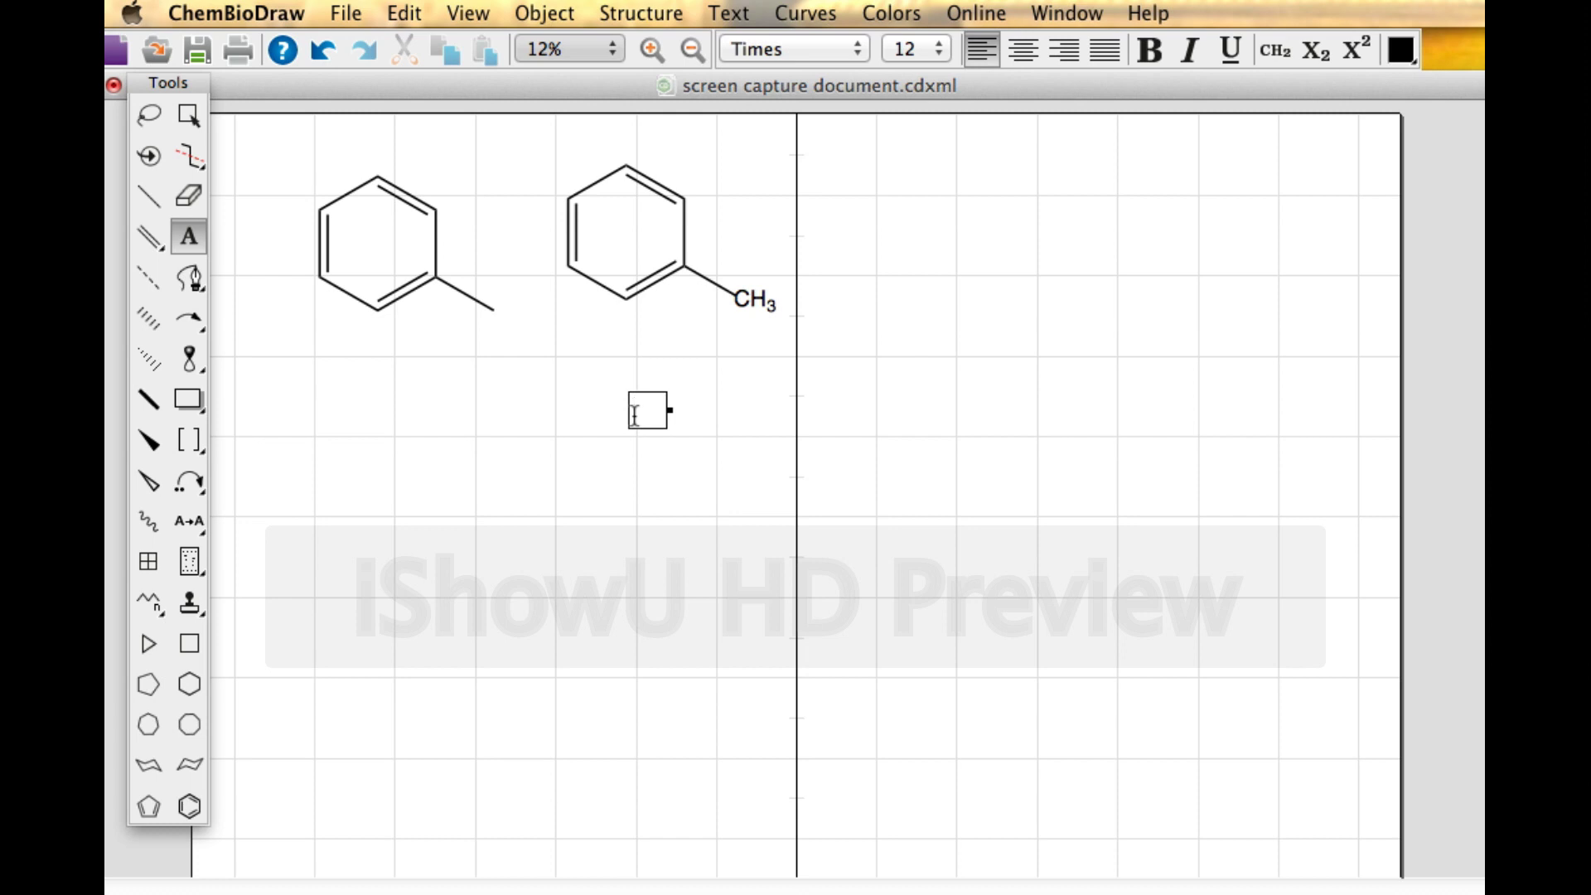
text(CH3)
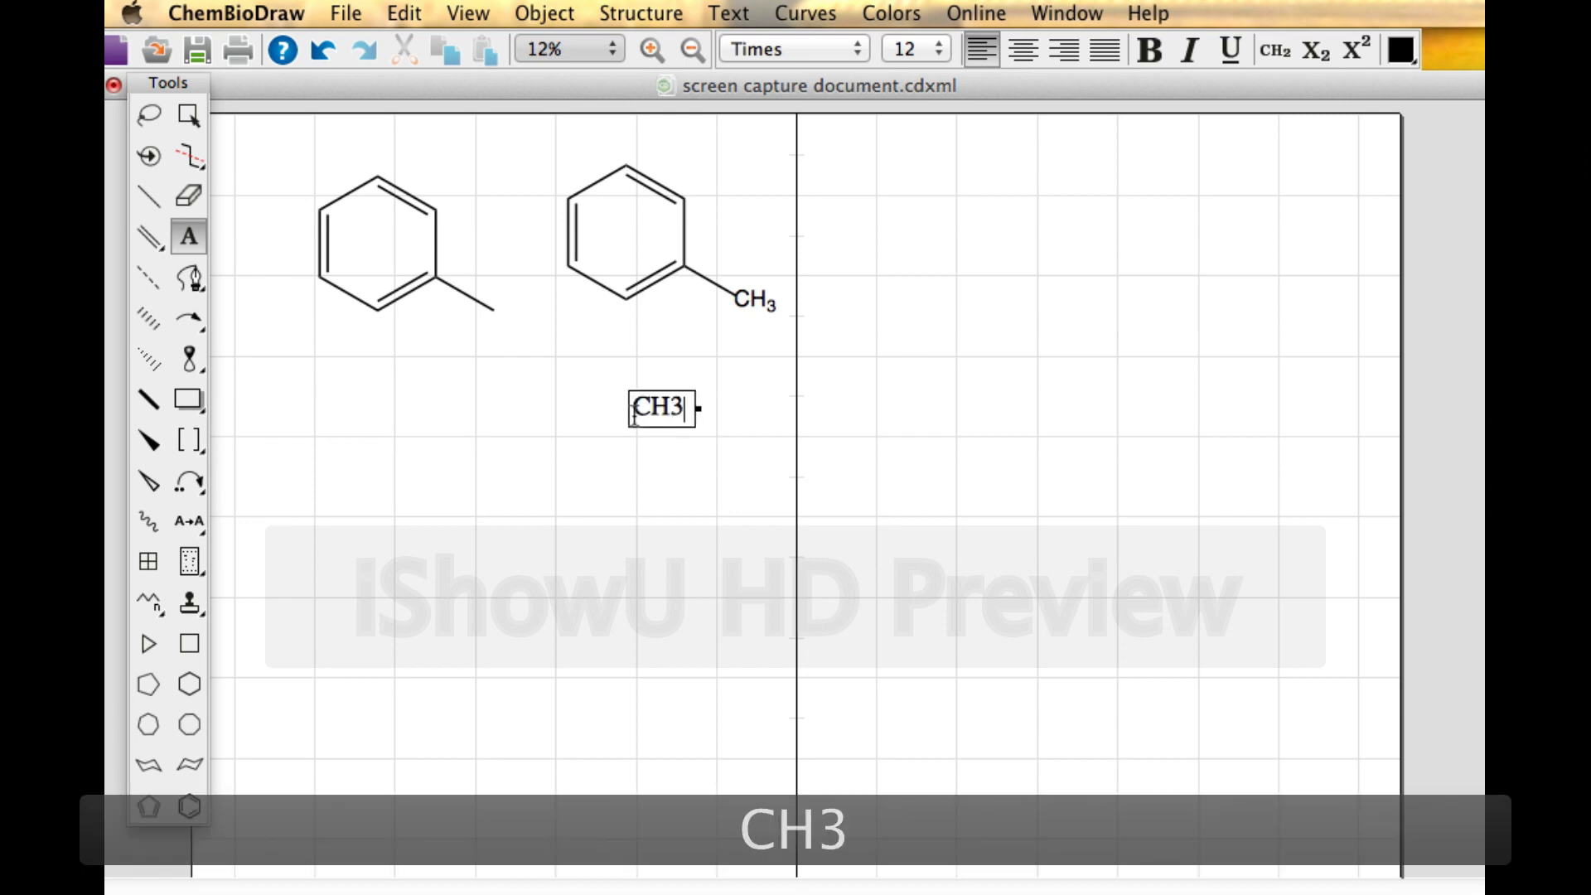
click(676, 495)
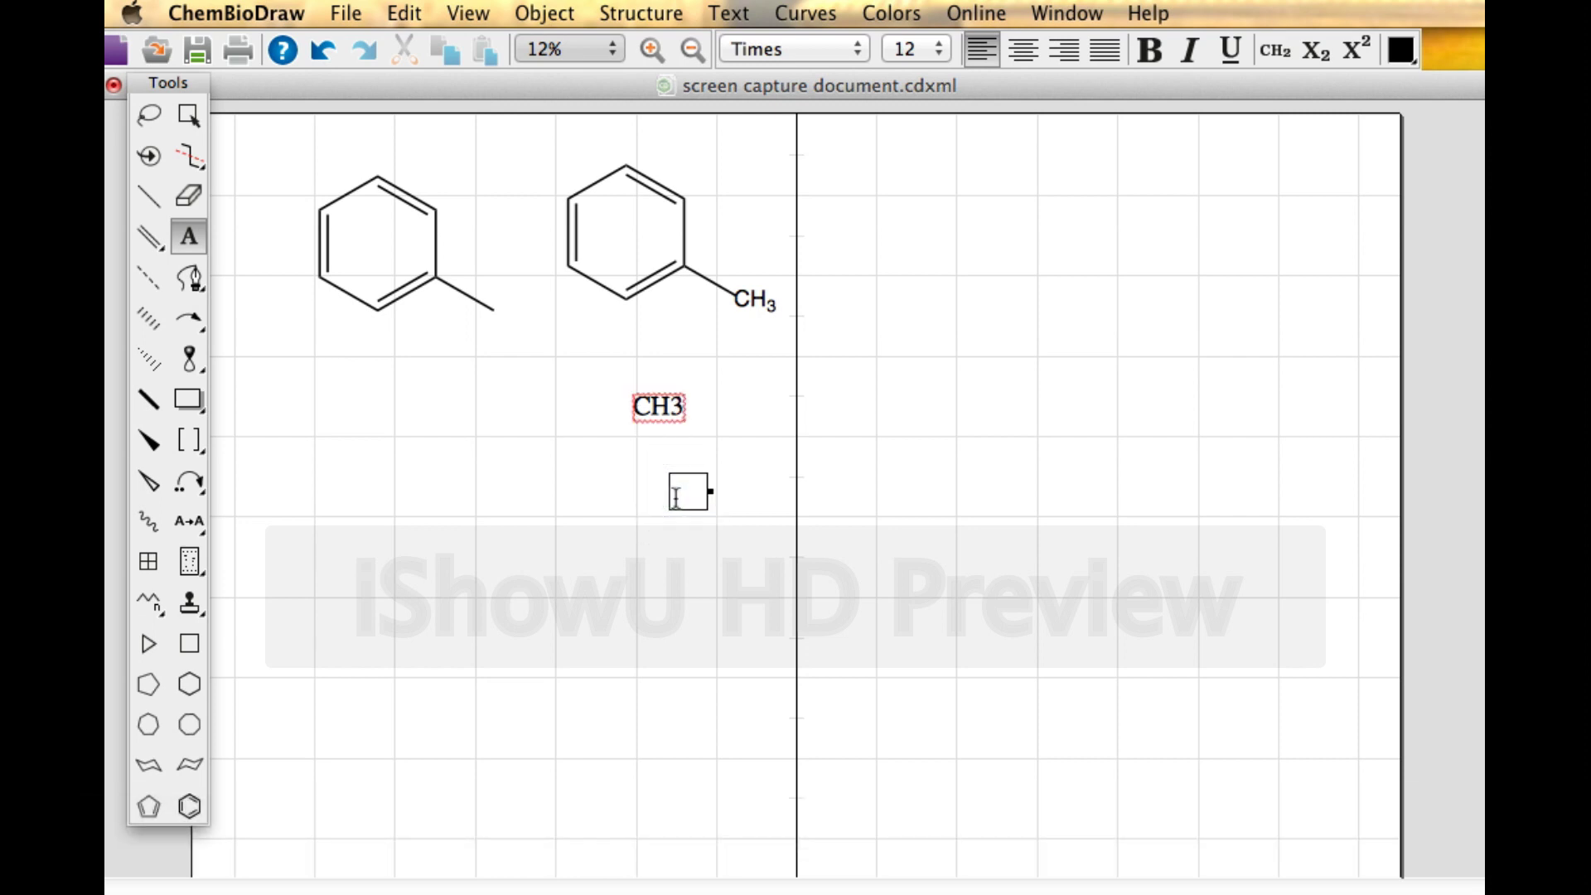
Step: Apply subscript to the 3 in the loose CH3 caption and remove the subscript again
click(673, 408)
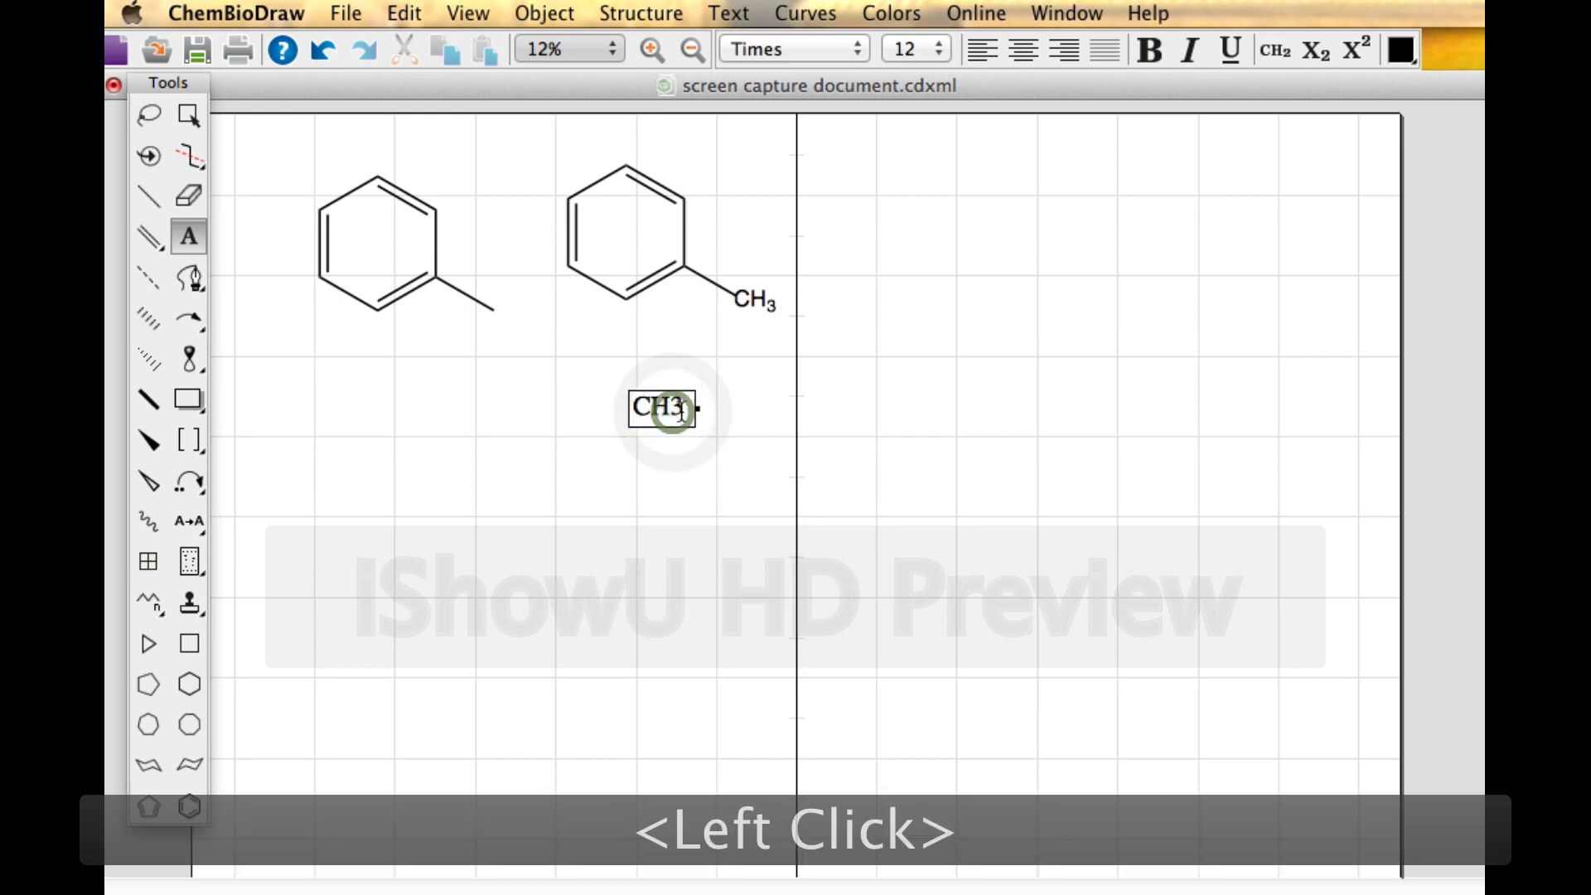
drag(684, 409, 676, 410)
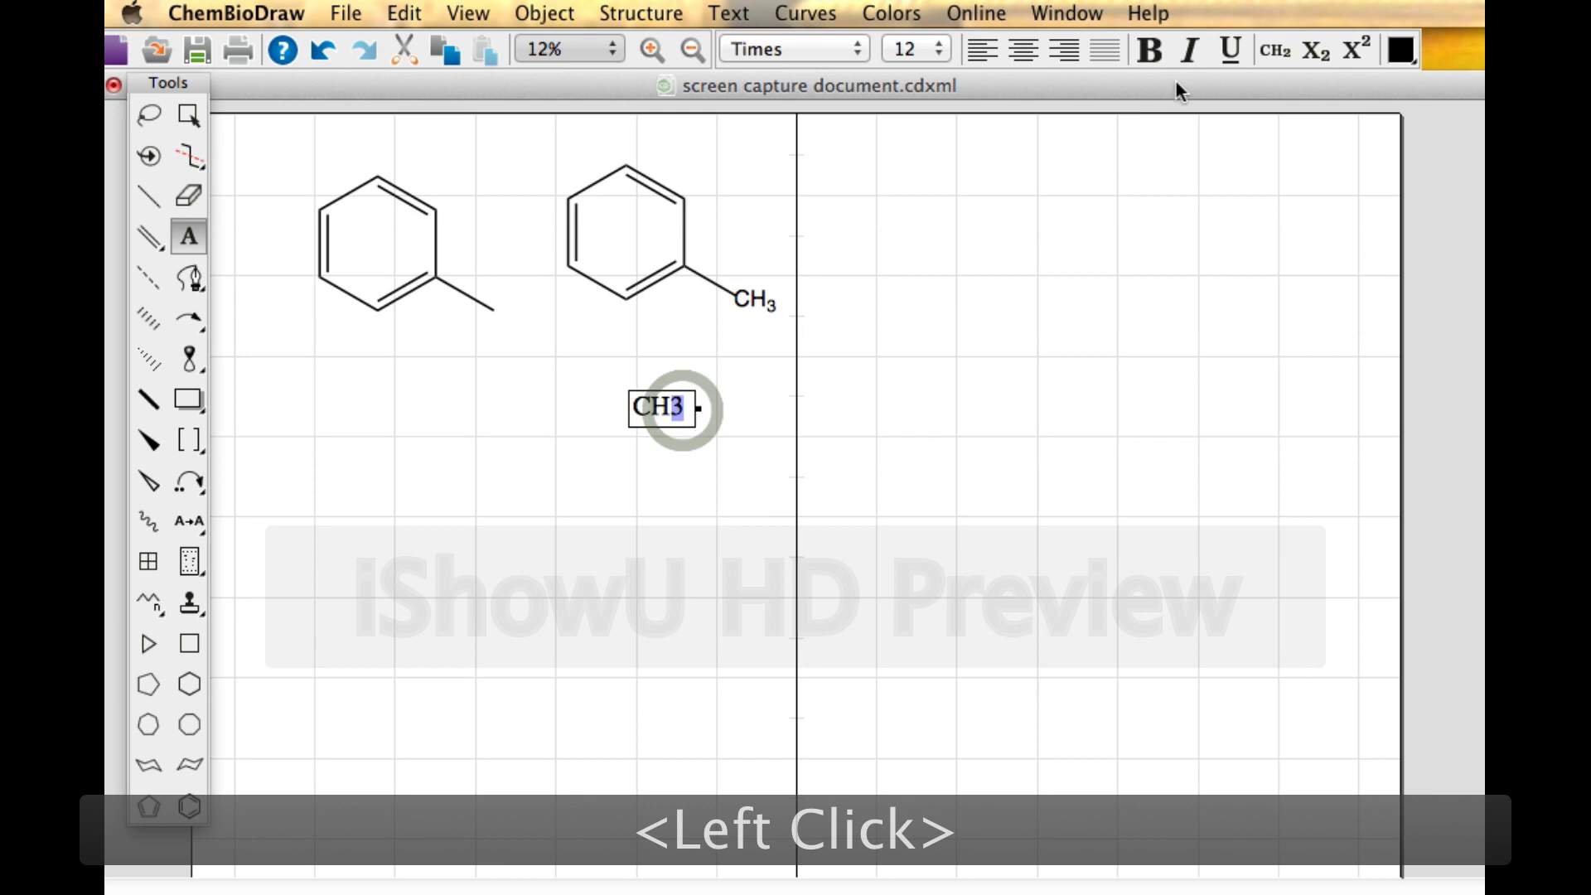
click(1311, 51)
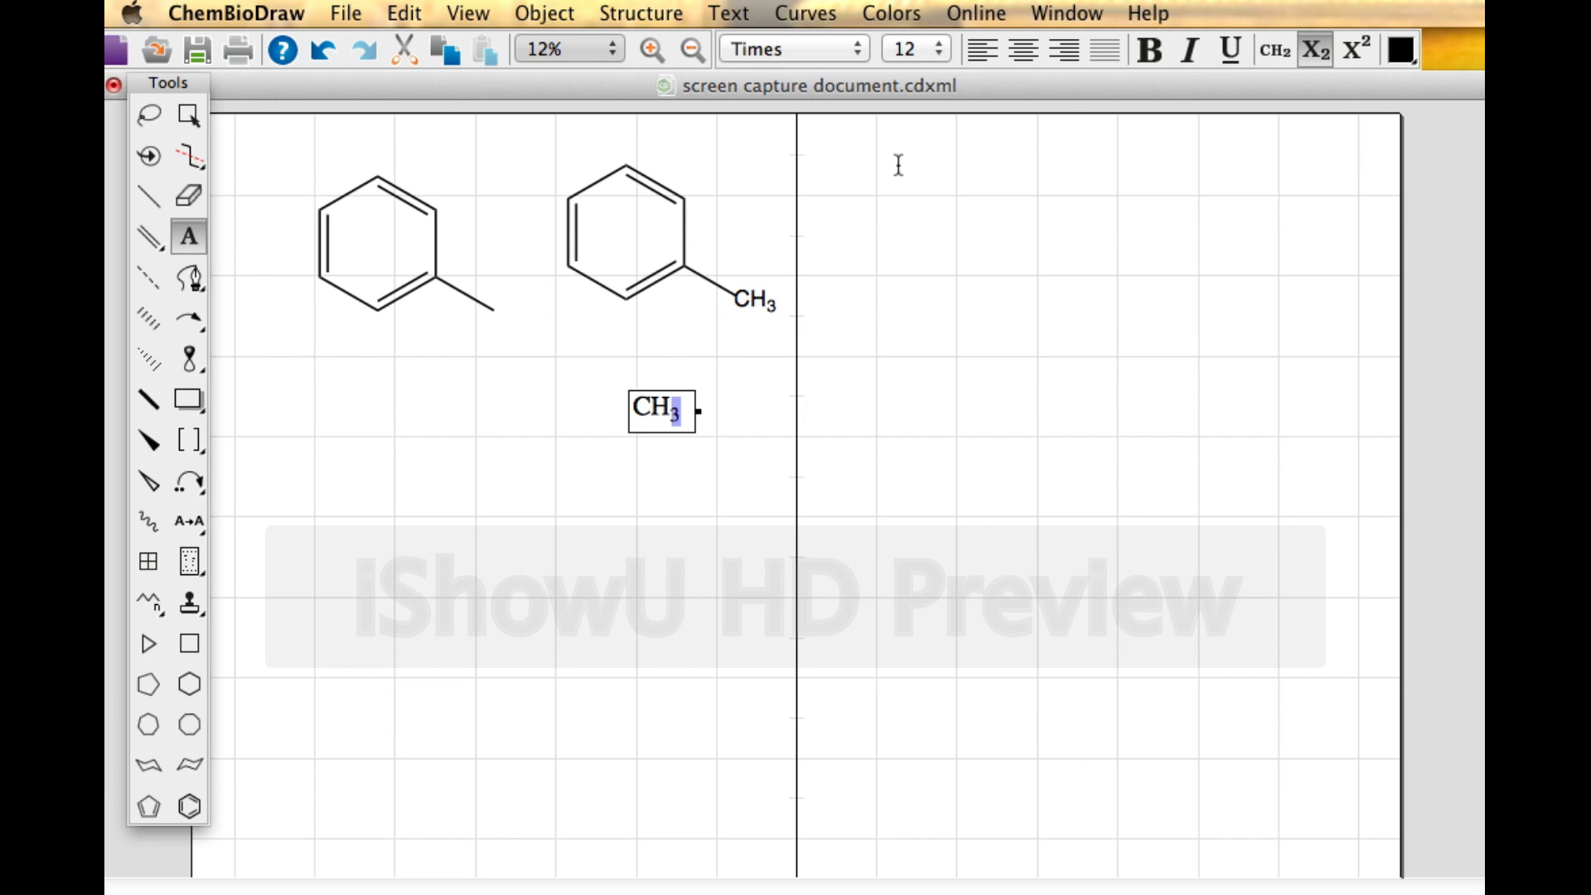
click(1316, 51)
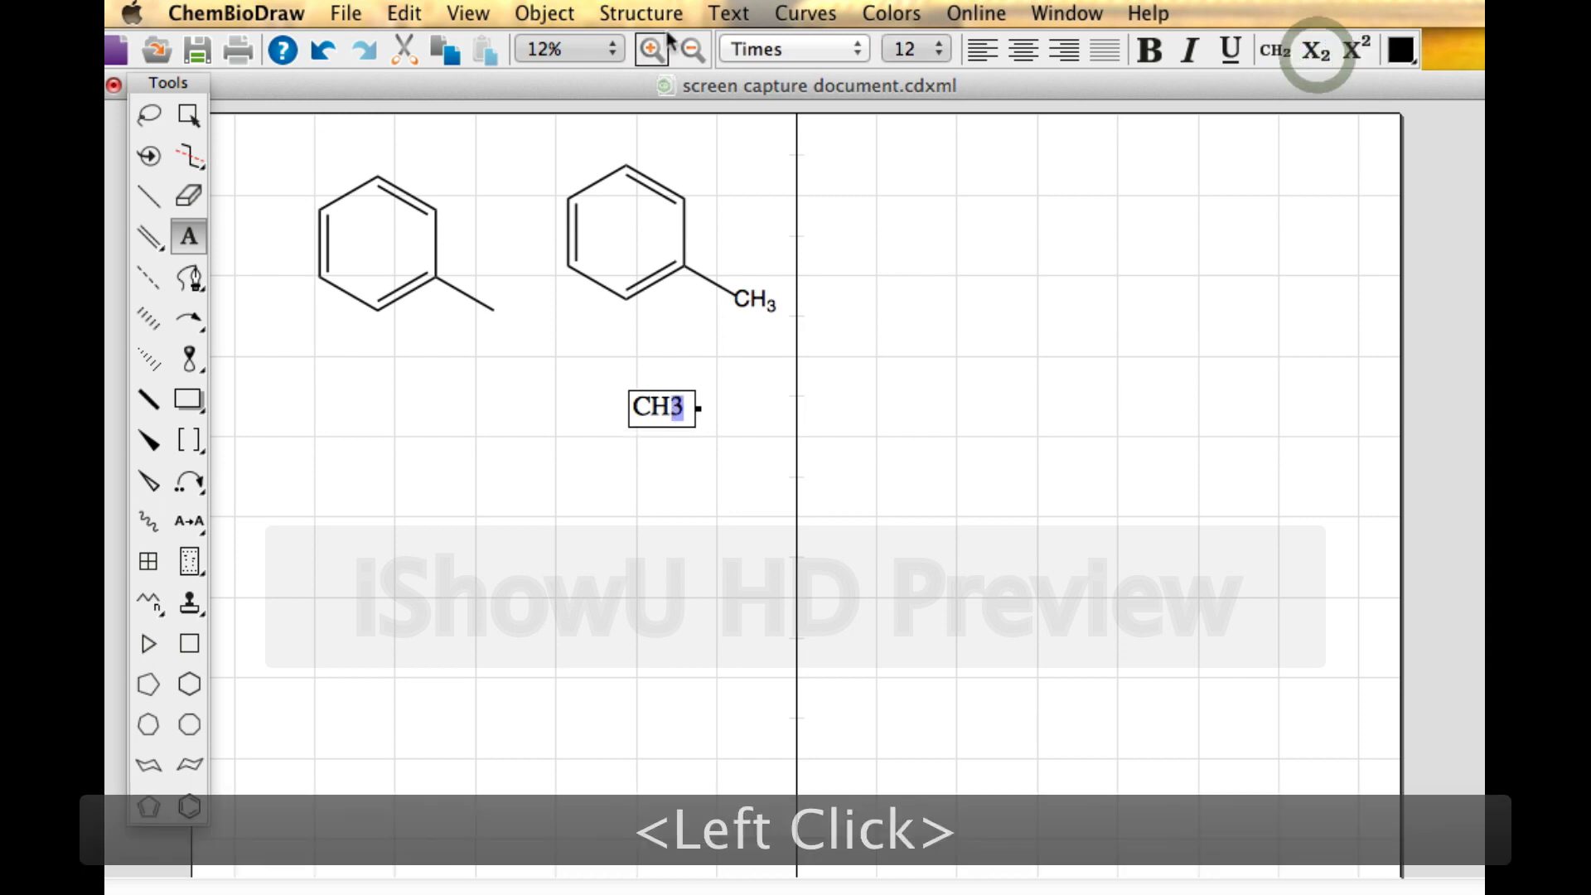
Step: Apply the Formula text style to the 3 in the loose CH3 caption
click(726, 14)
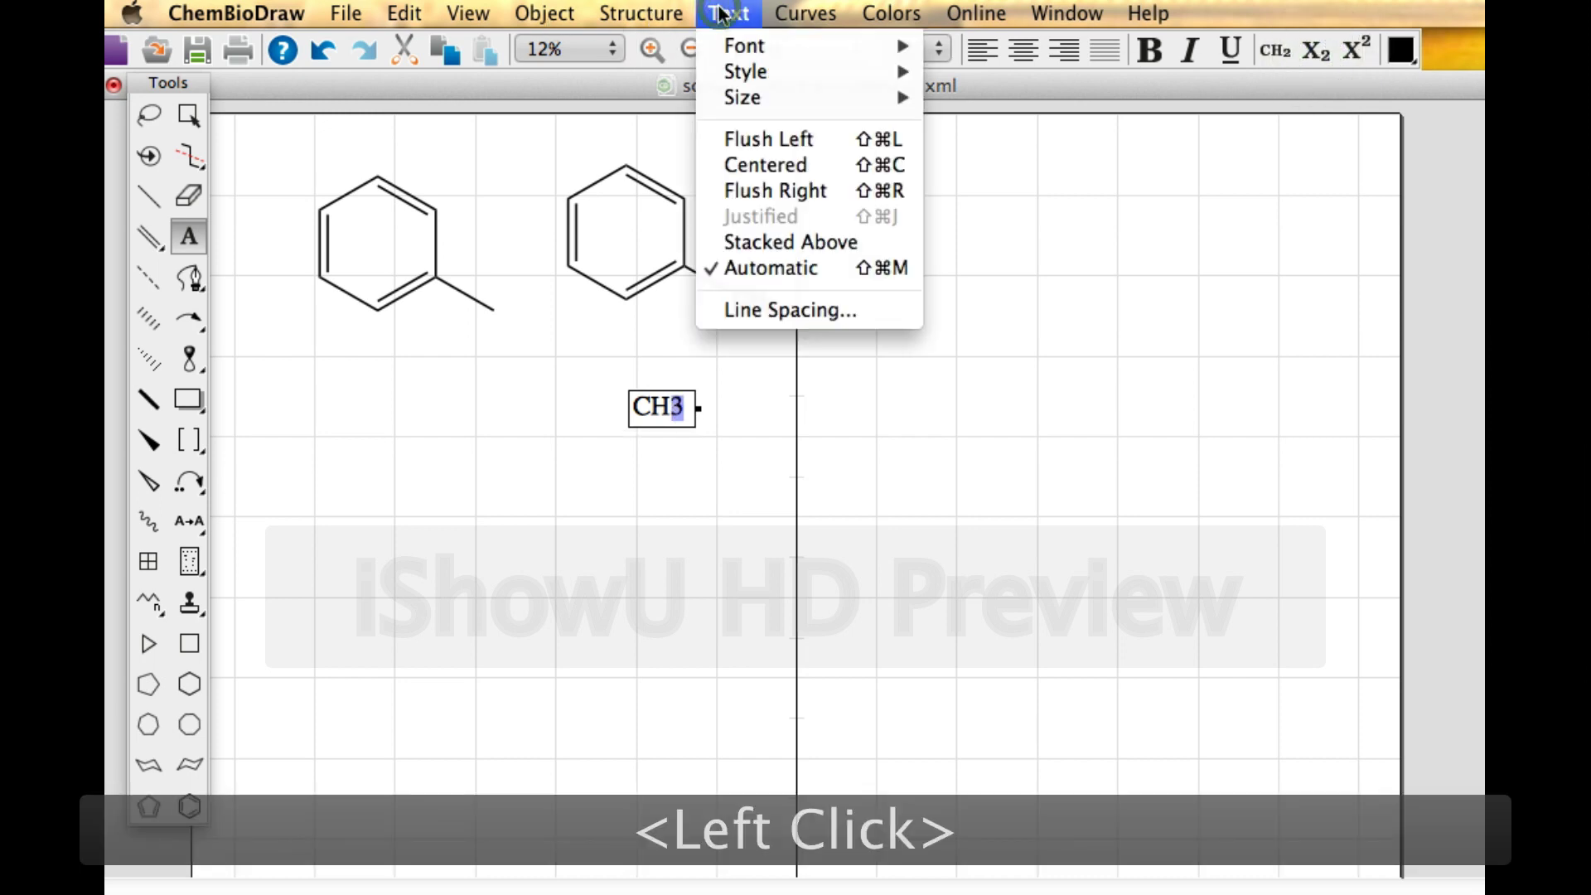
mouse_move(762, 71)
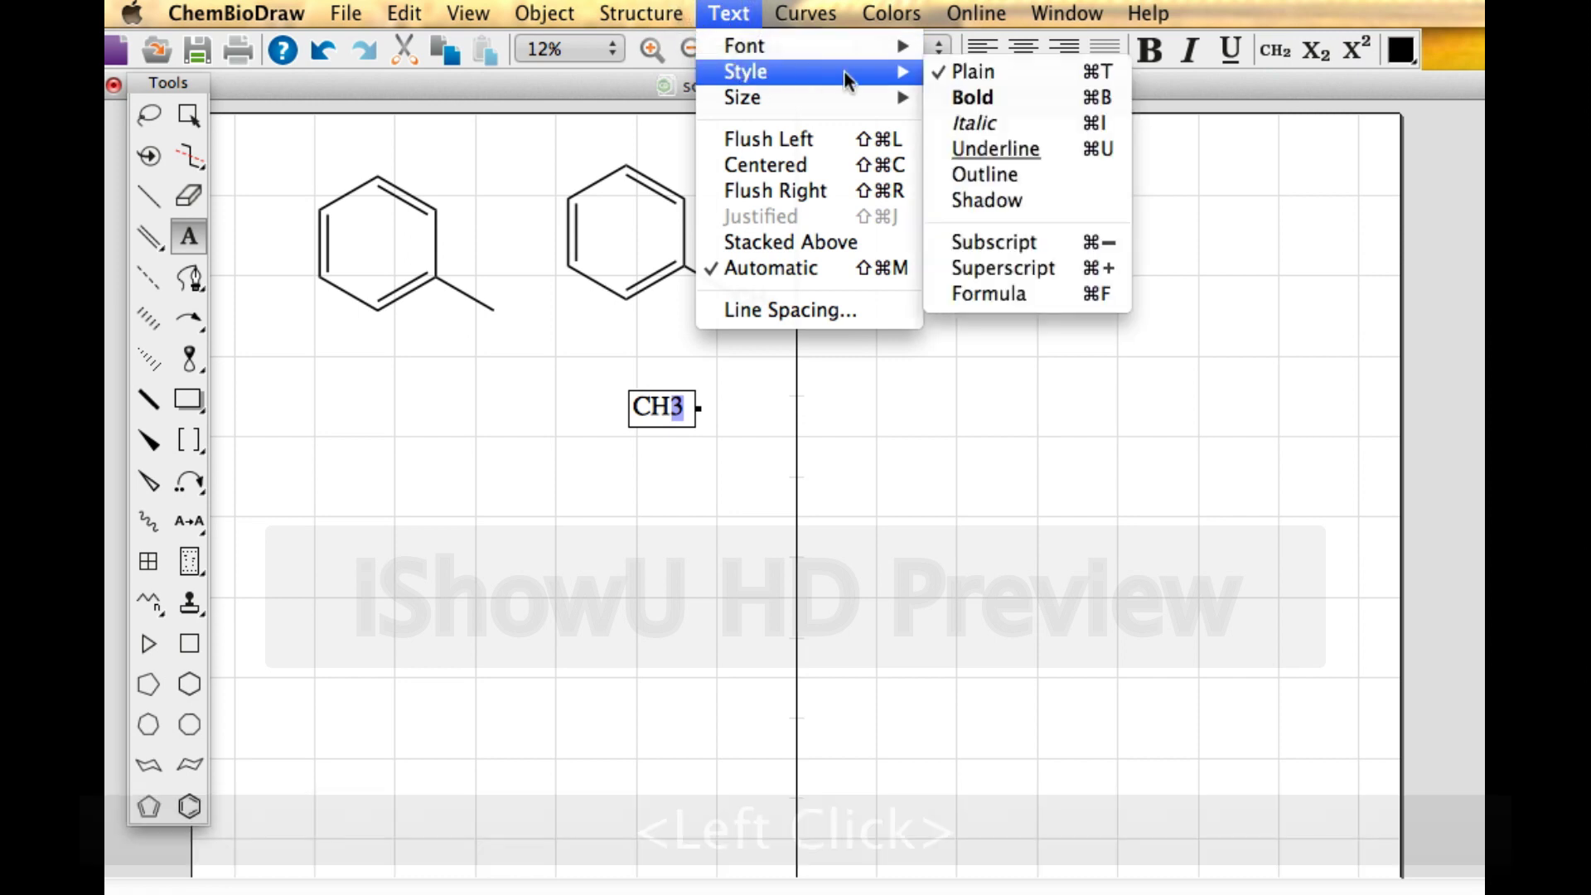
click(971, 295)
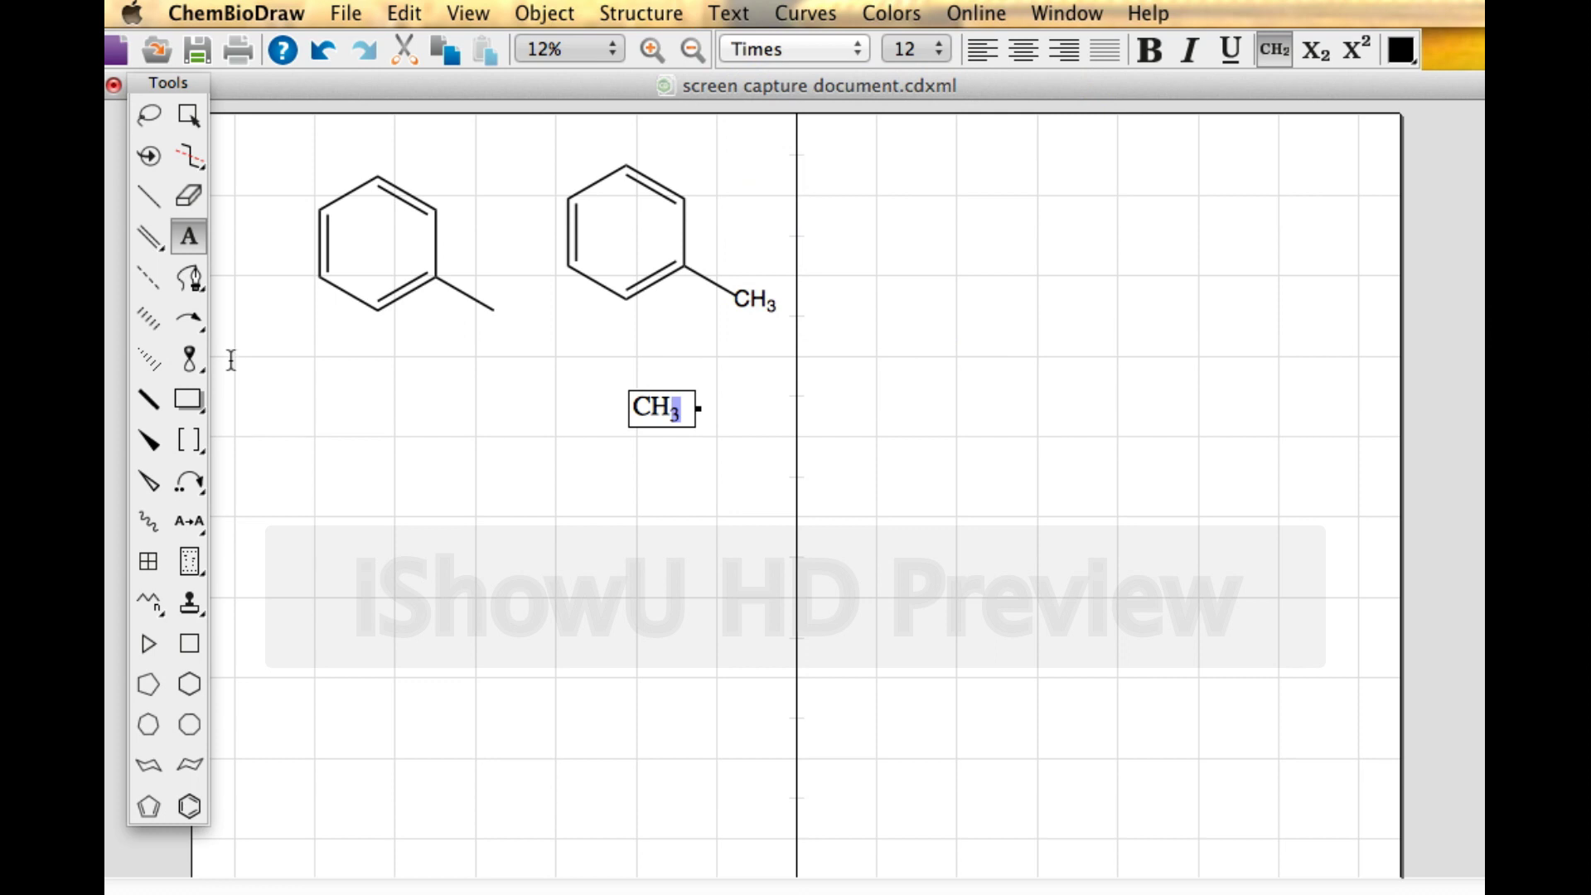
Step: Label the free end of the first ring's substituent bond Et
click(494, 311)
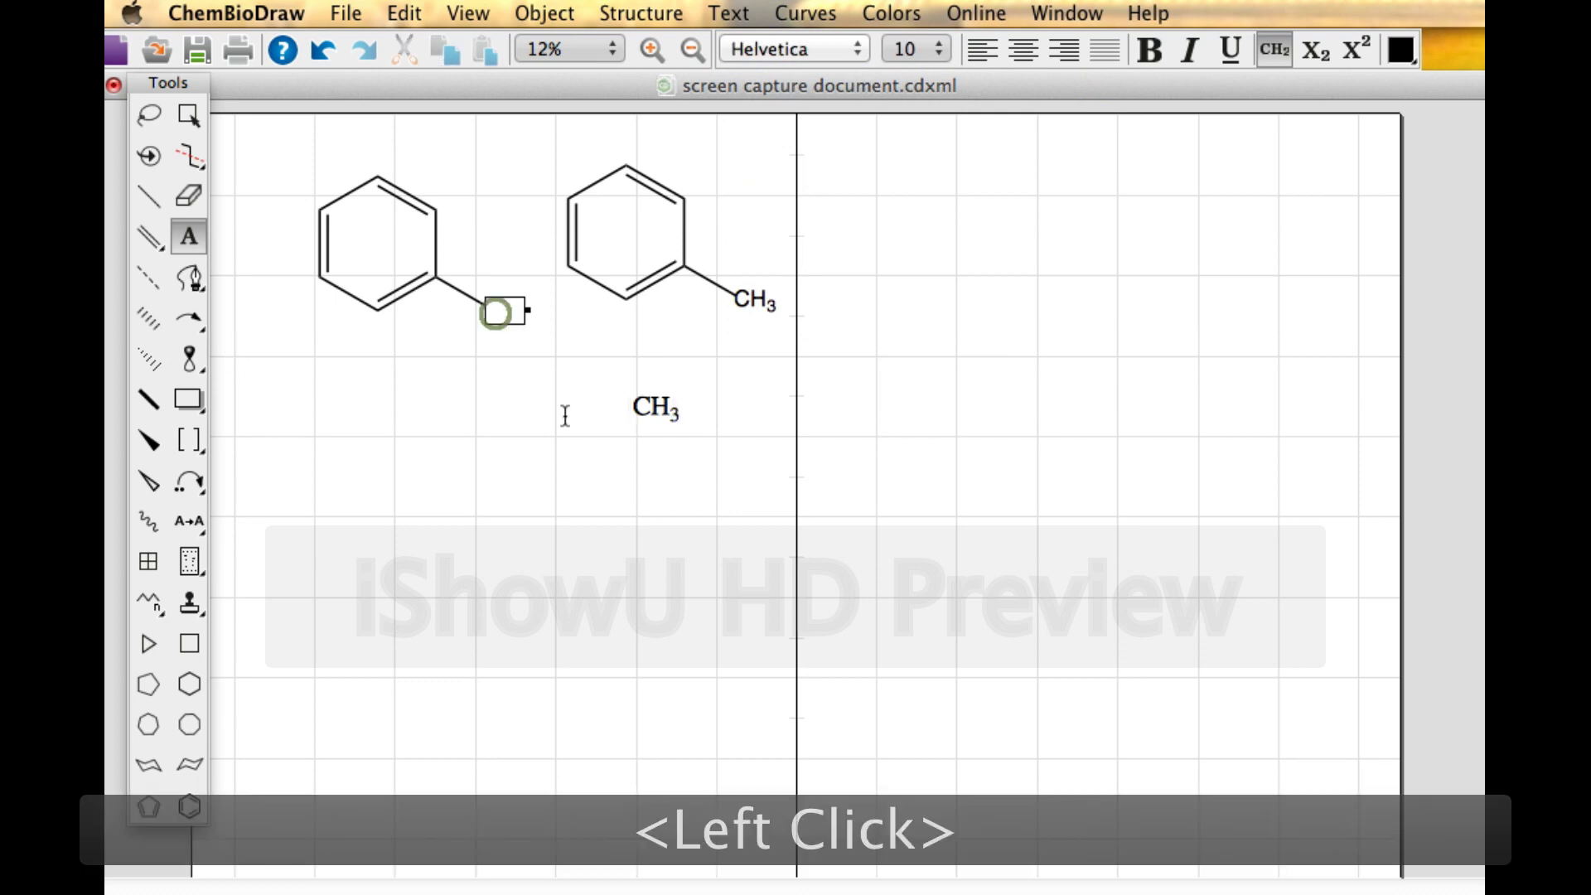
text(ET)
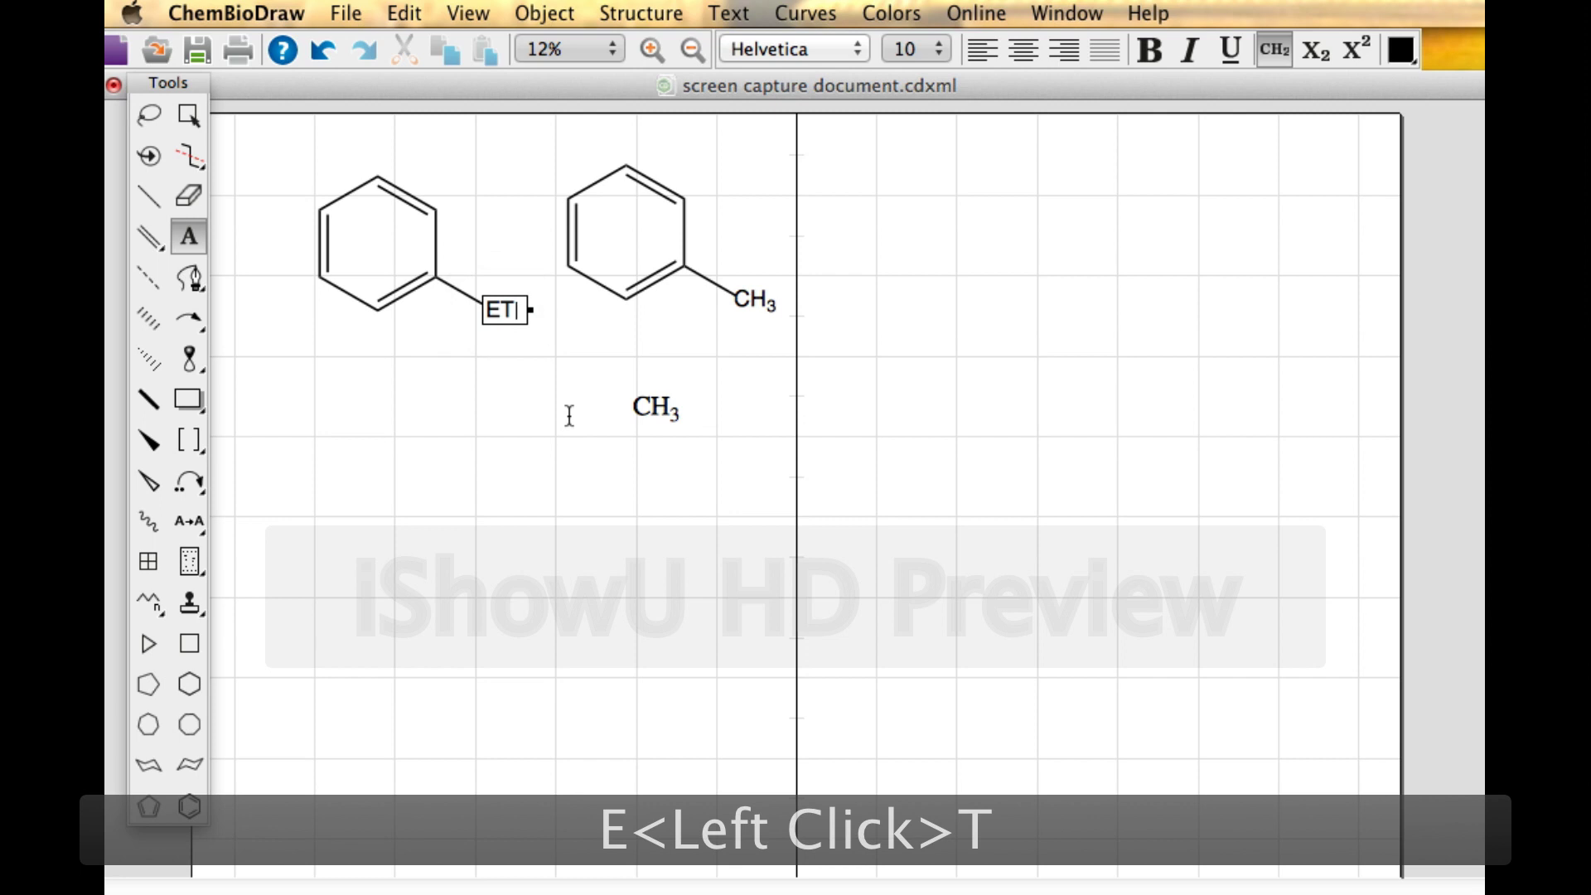
key(BackSpace)
text(t)
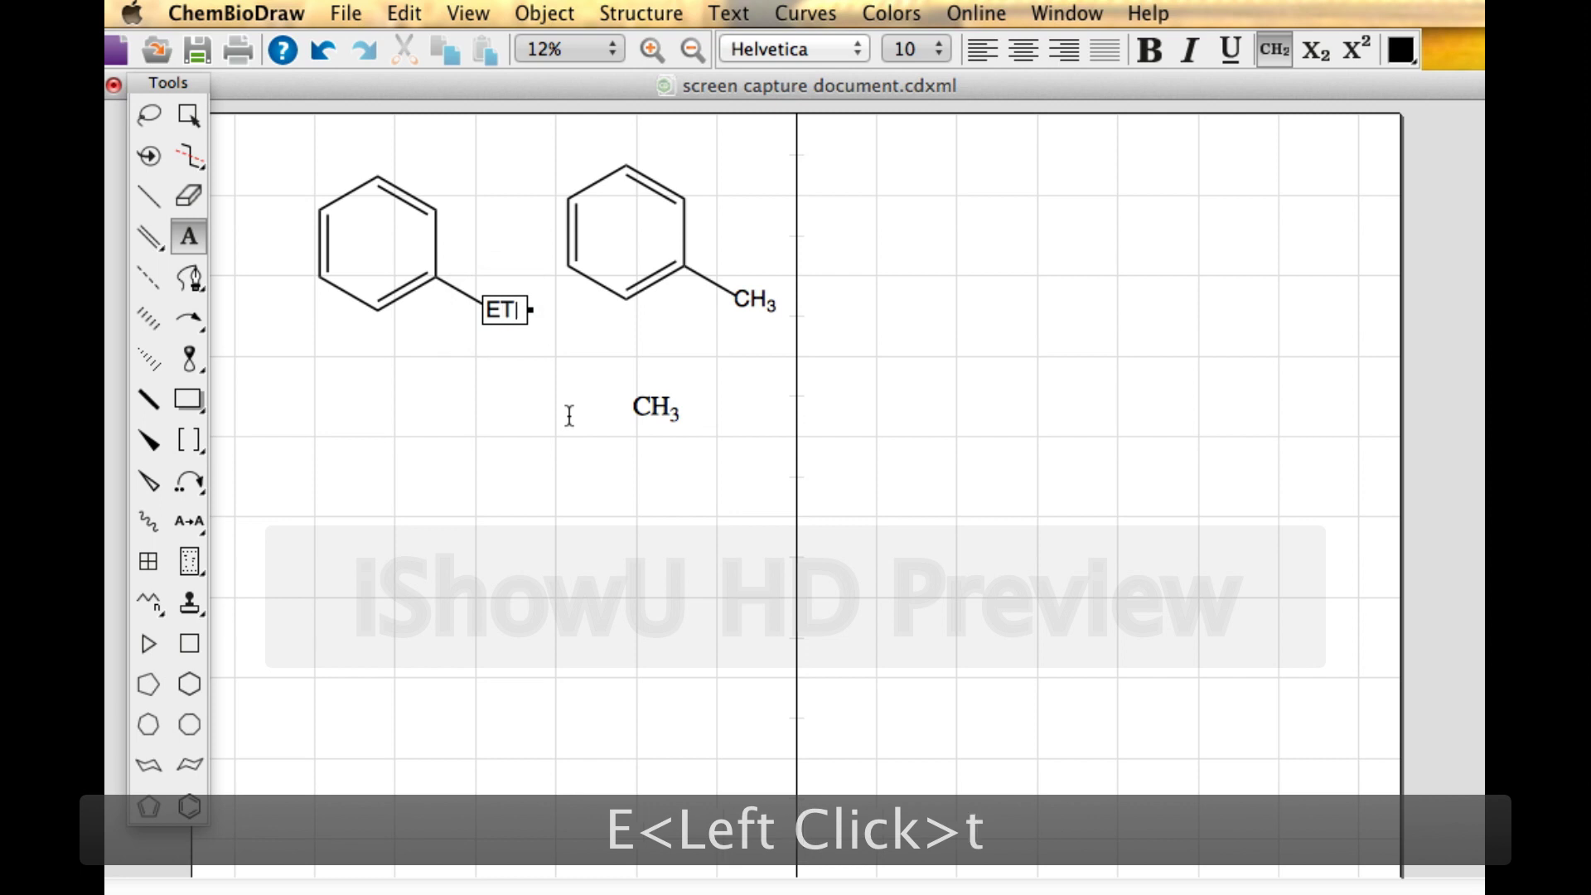
key(BackSpace)
text(t)
key(Escape)
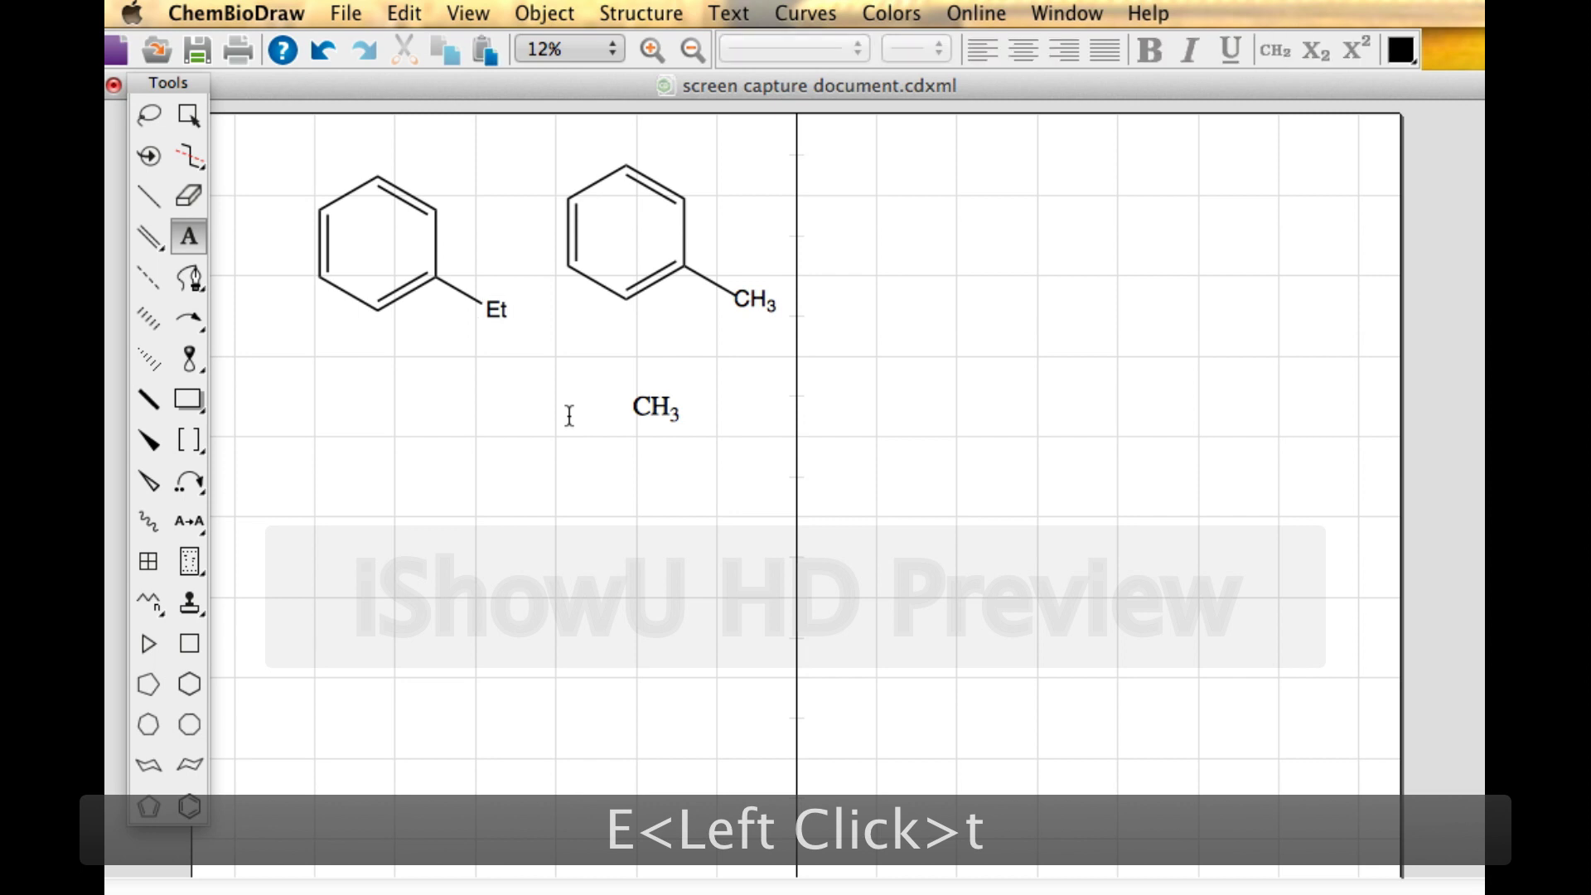
Step: Replace the Et label on the first ring's substituent with iPr
click(496, 309)
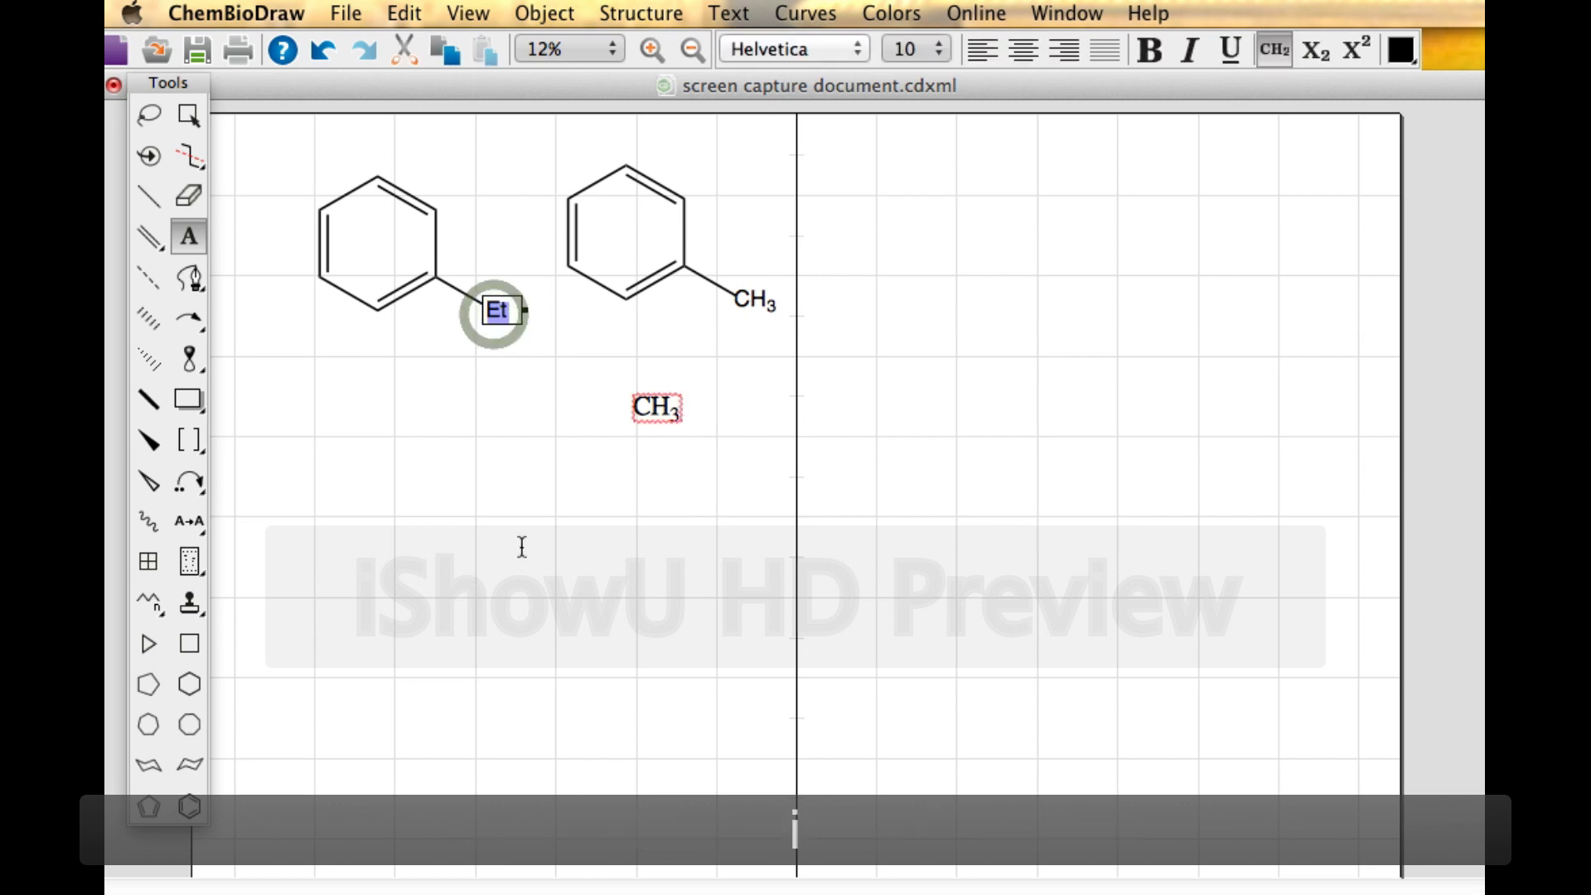
text(iPr)
key(Escape)
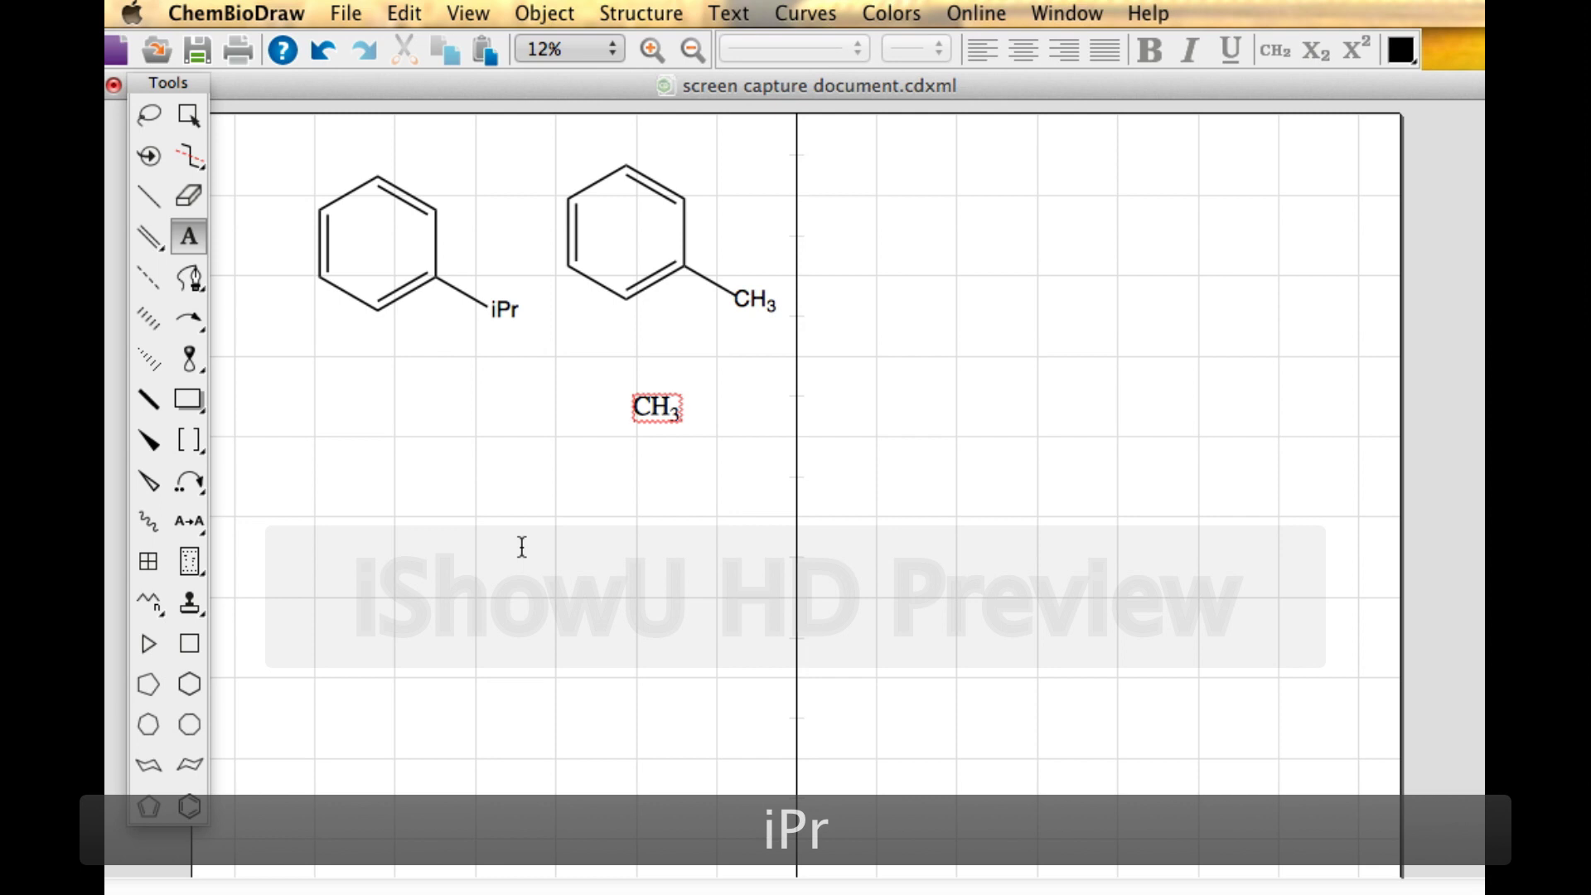
Step: Replace the iPr label on the first ring's substituent with Cl
click(504, 309)
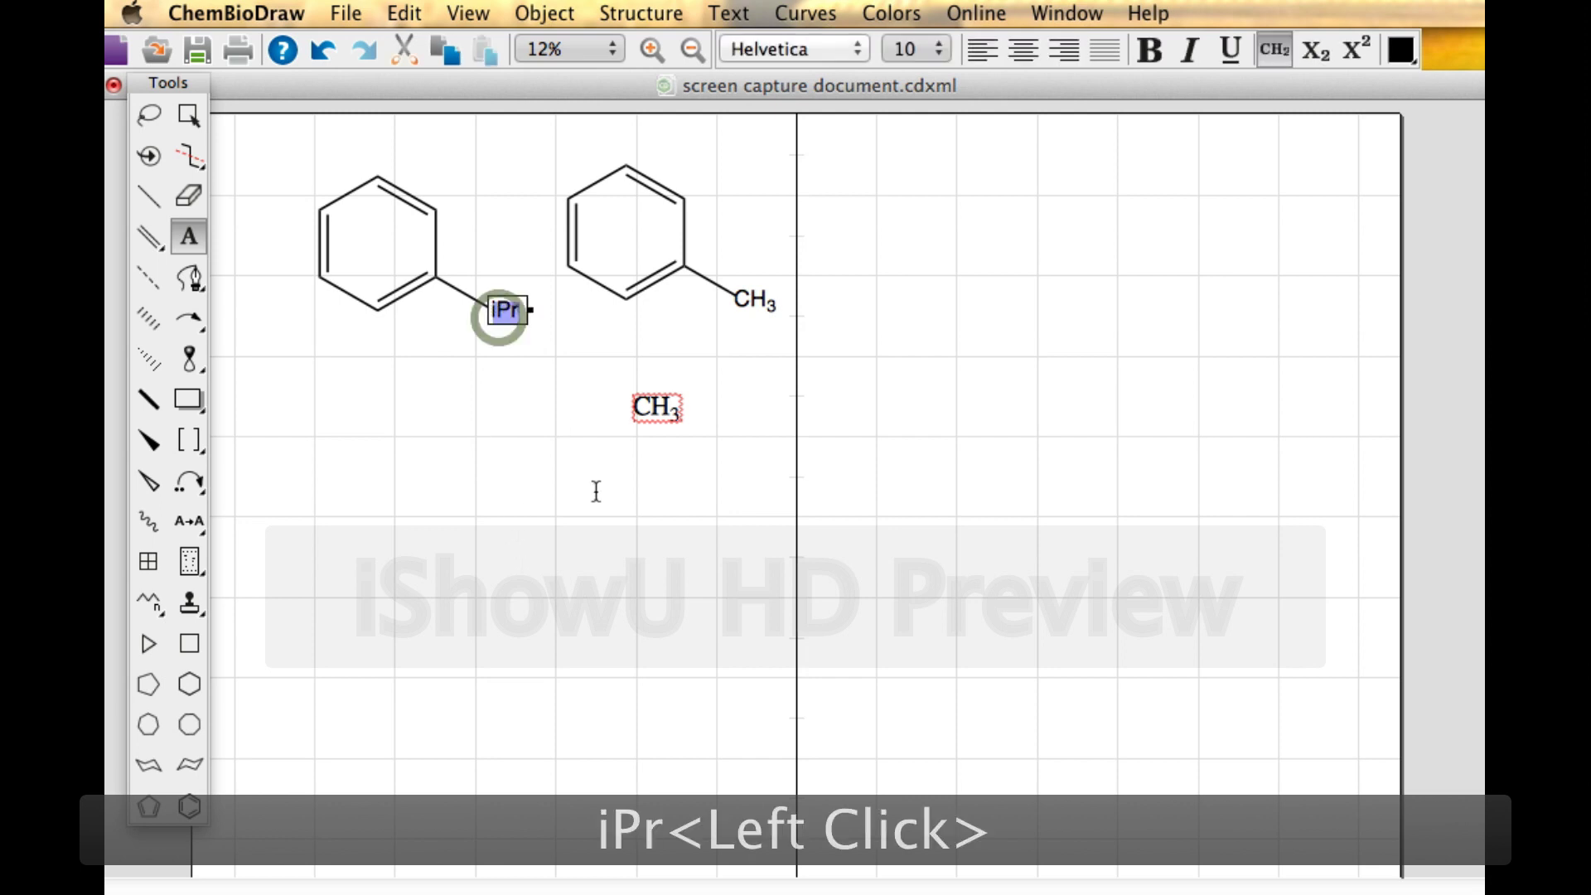
key(BackSpace)
text(Cl)
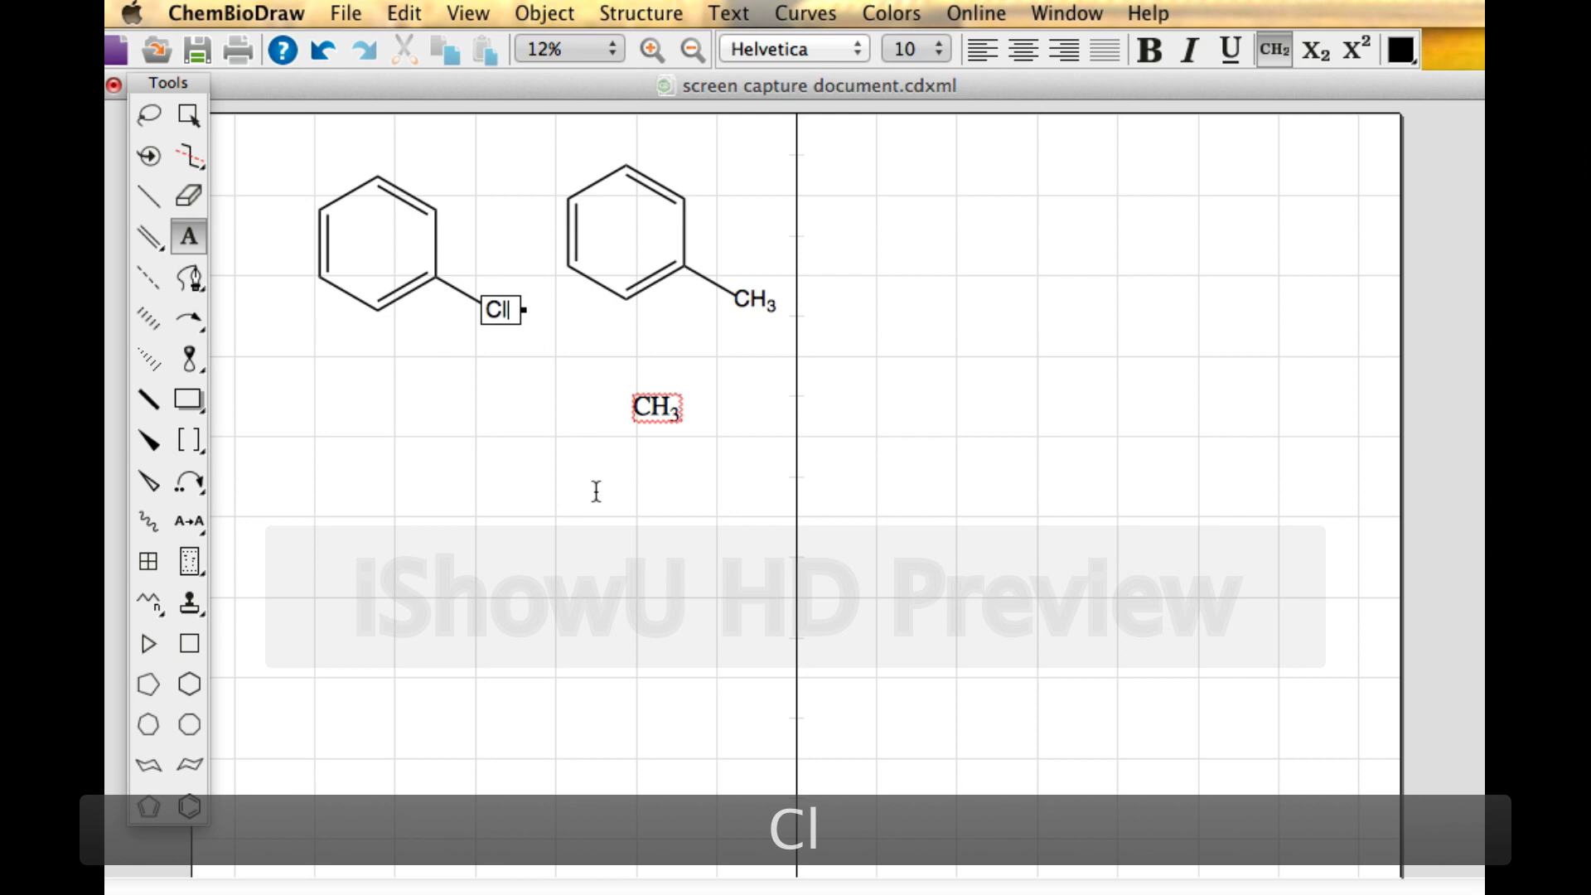
key(Escape)
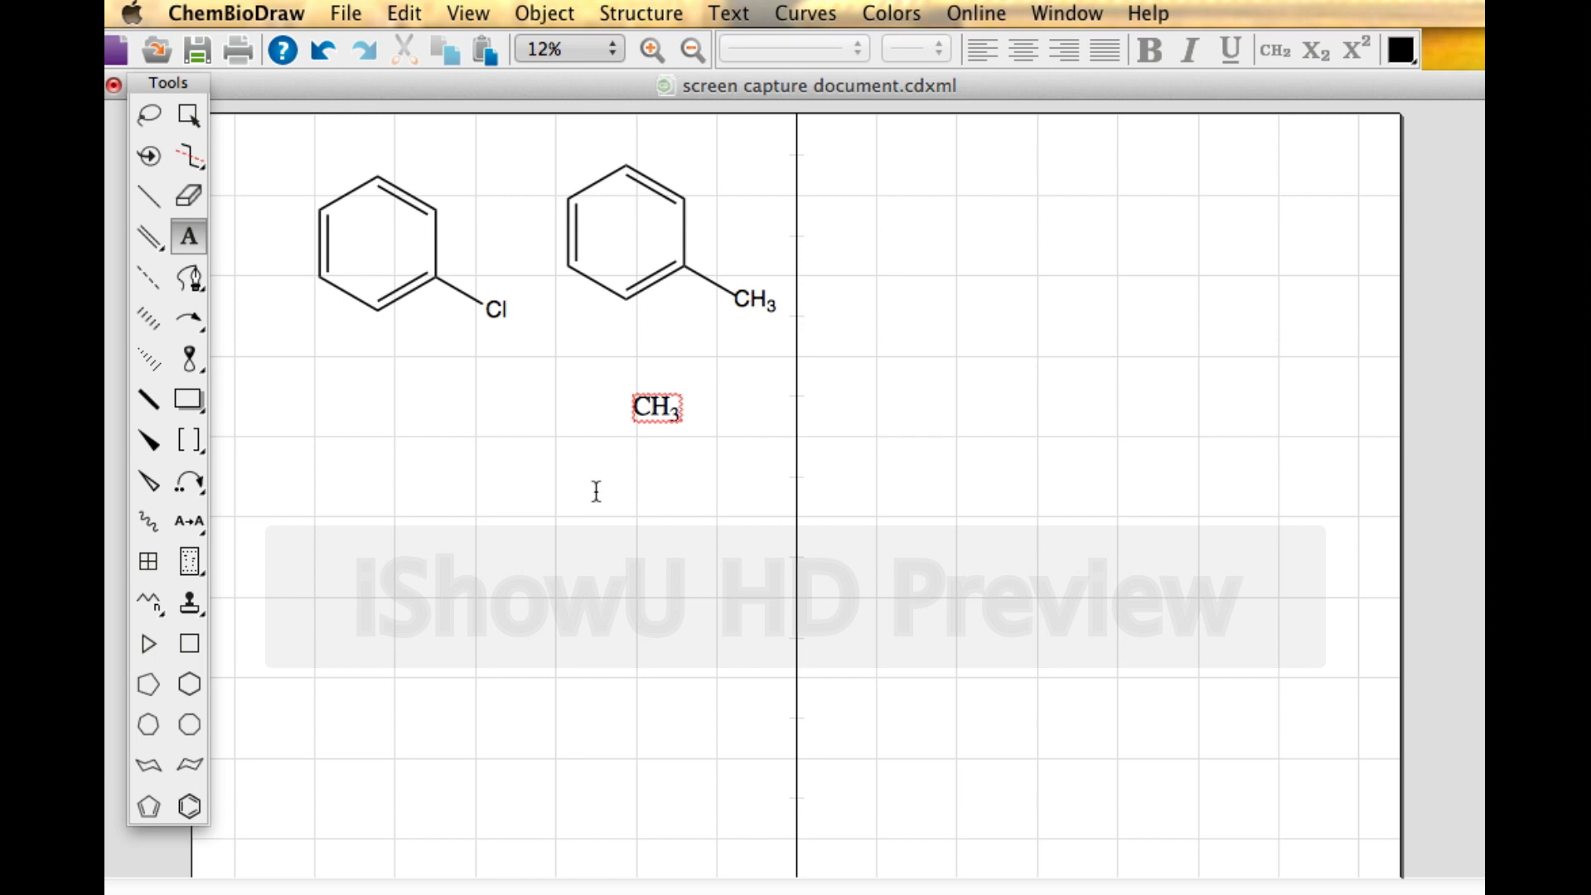
Step: Raise the bond between the first ring and its Cl label to a double bond
click(148, 195)
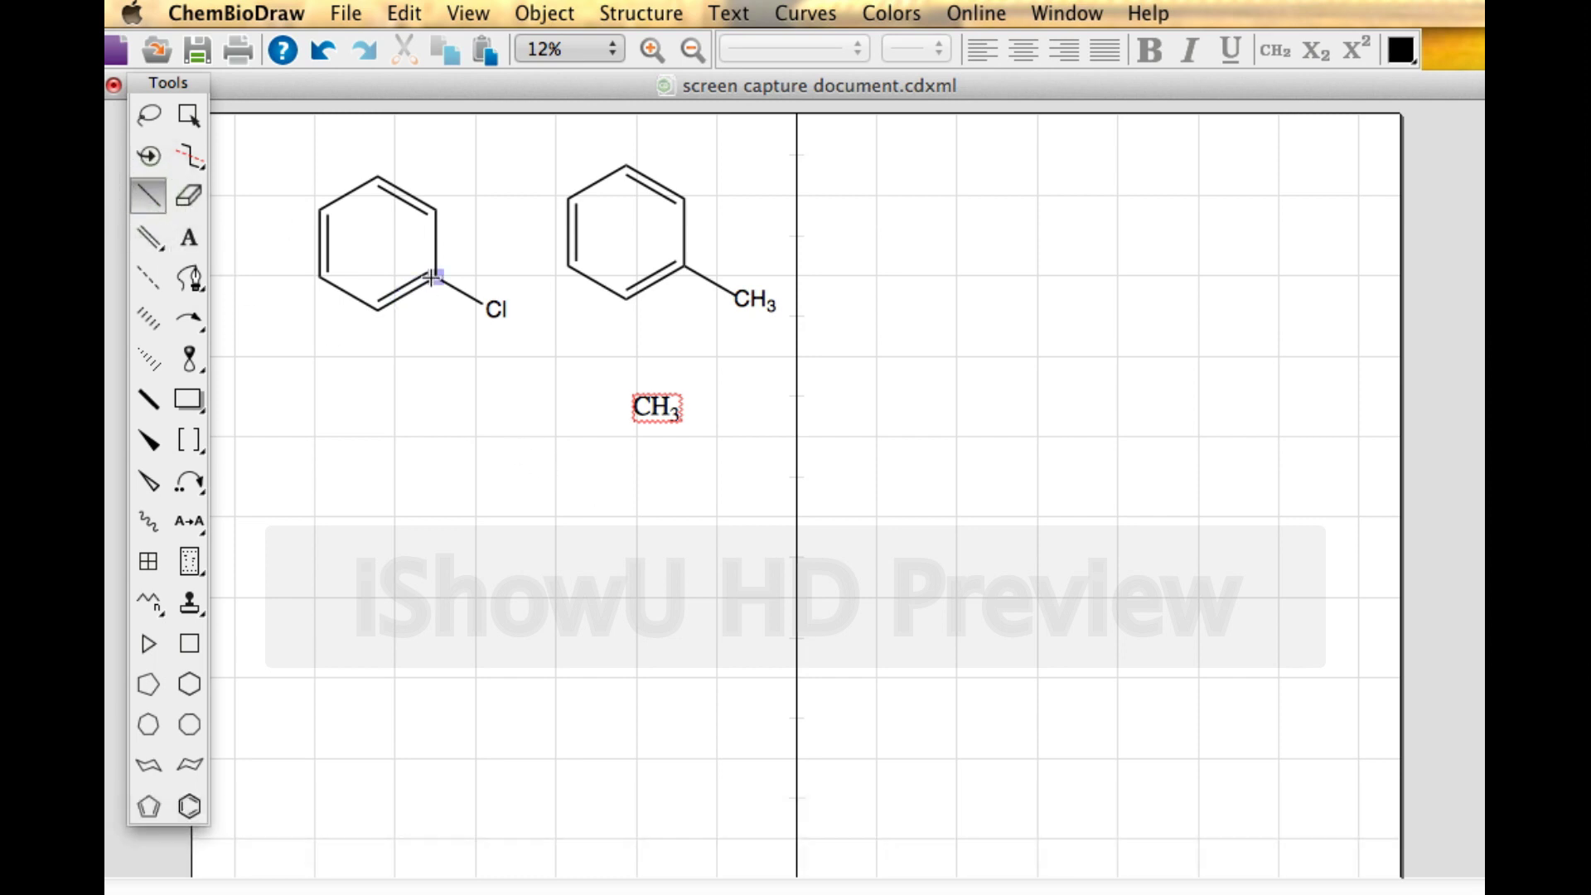
click(435, 277)
Step: Use the Eraser to reduce the double bond to Cl to a single bond and remove the loose CH3 caption
click(190, 198)
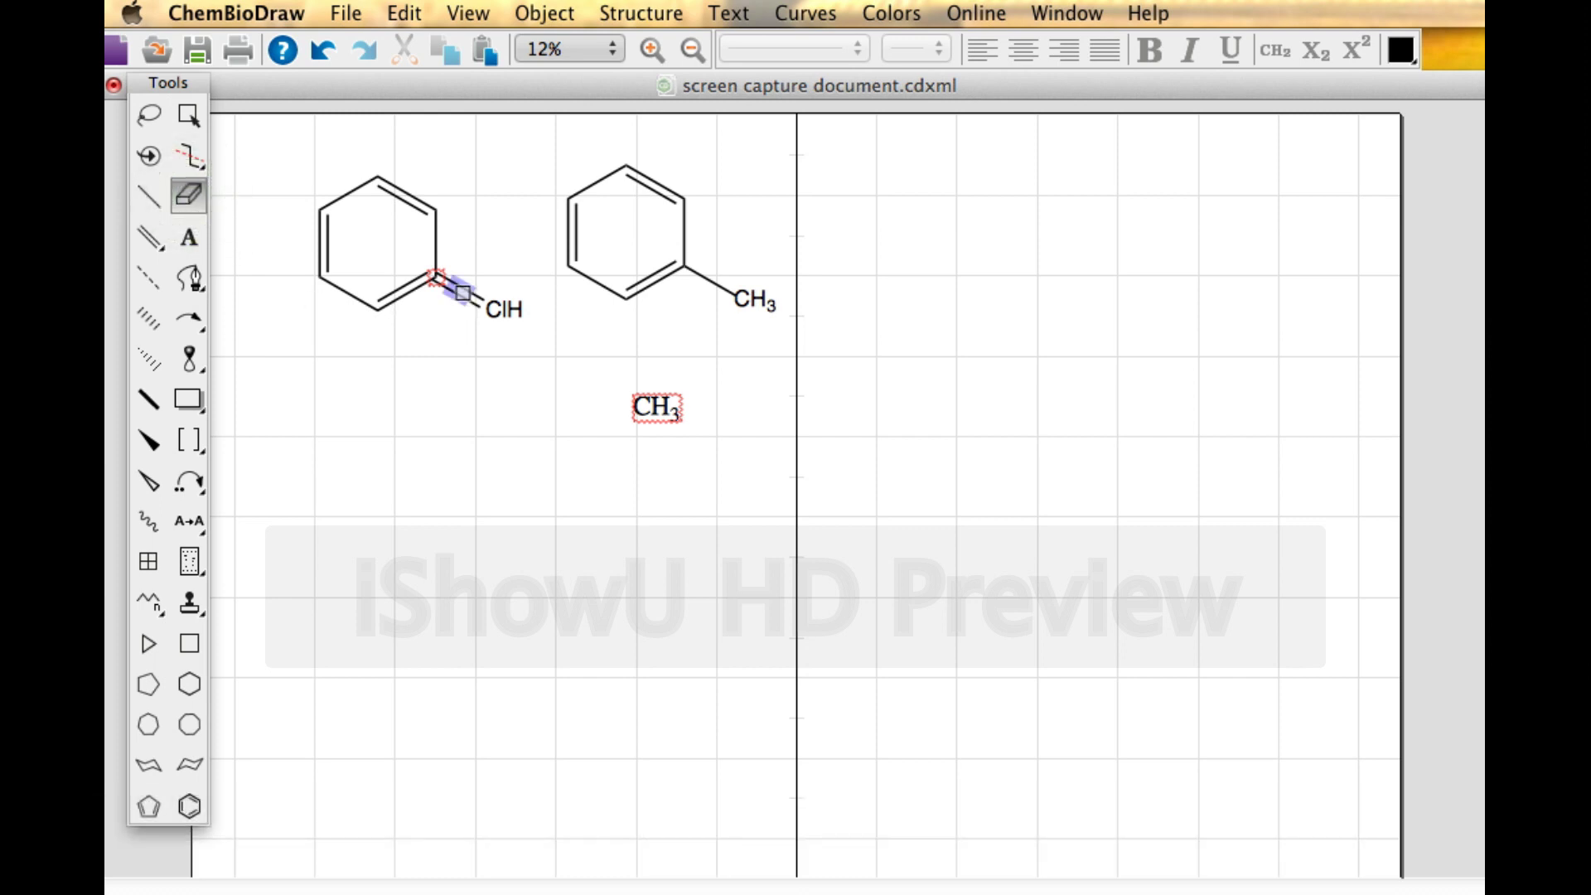
click(463, 292)
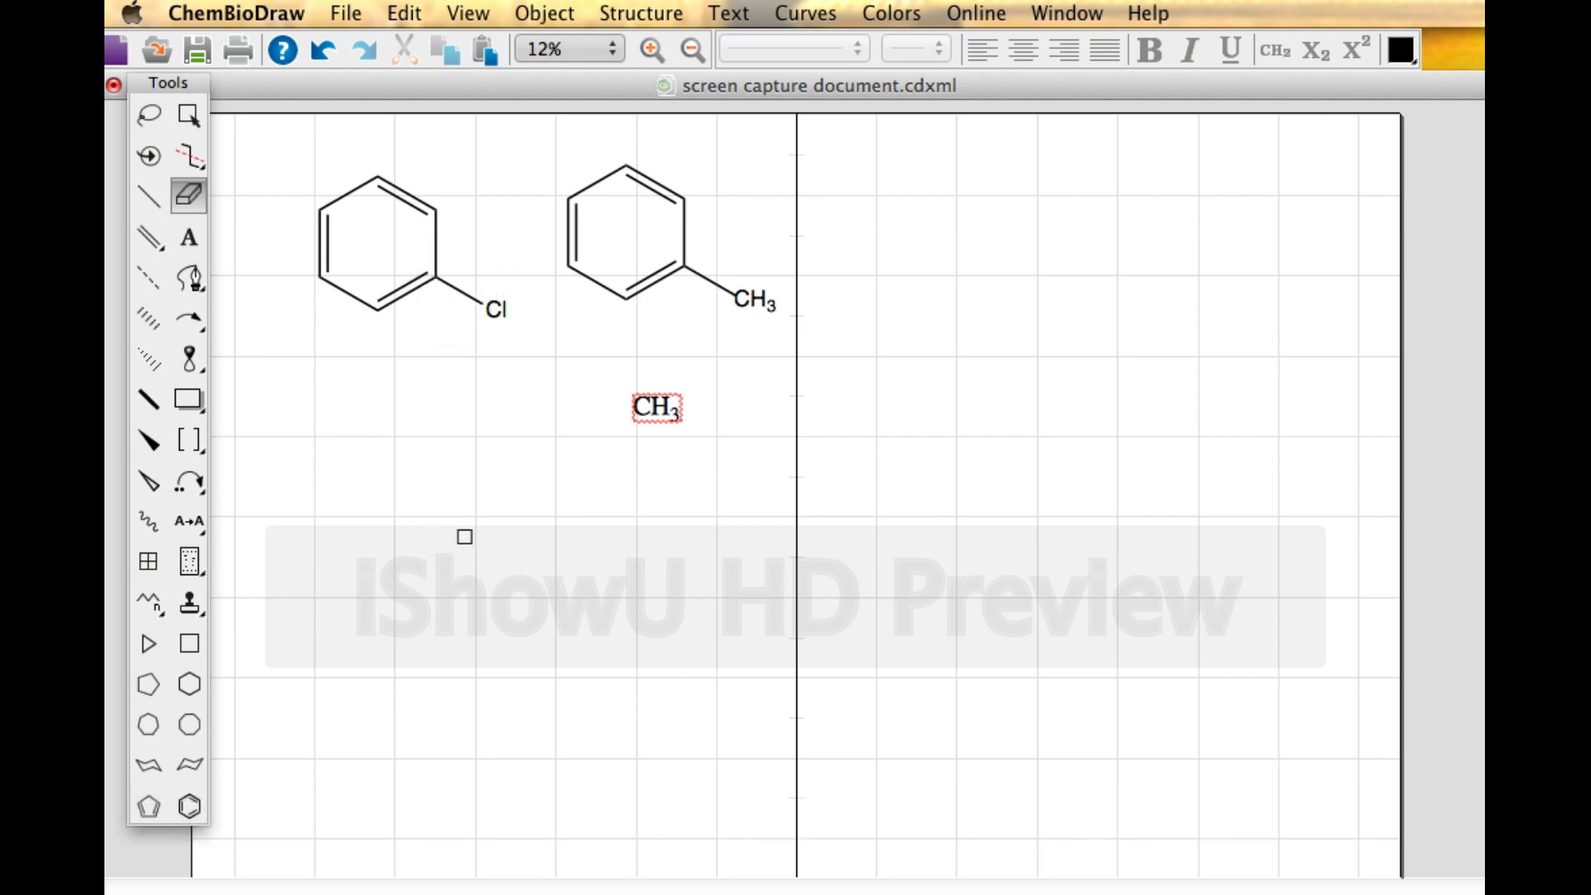
click(655, 408)
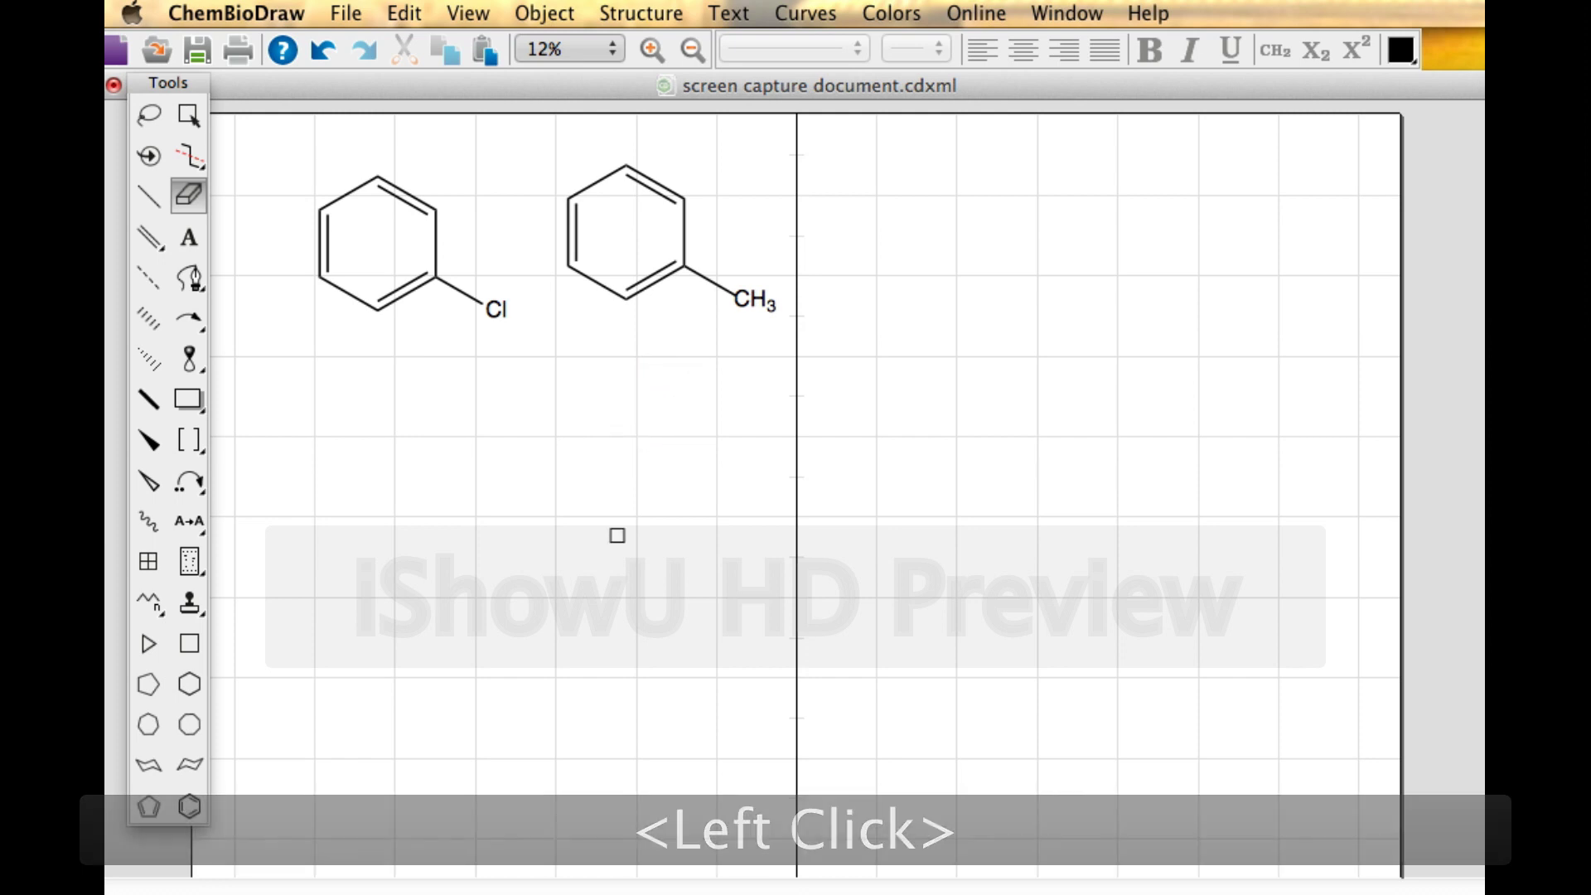
Step: Draw a zigzag chain of six single bonds below the first ring, with one-bond branches on the second and third carbons from the left
click(150, 204)
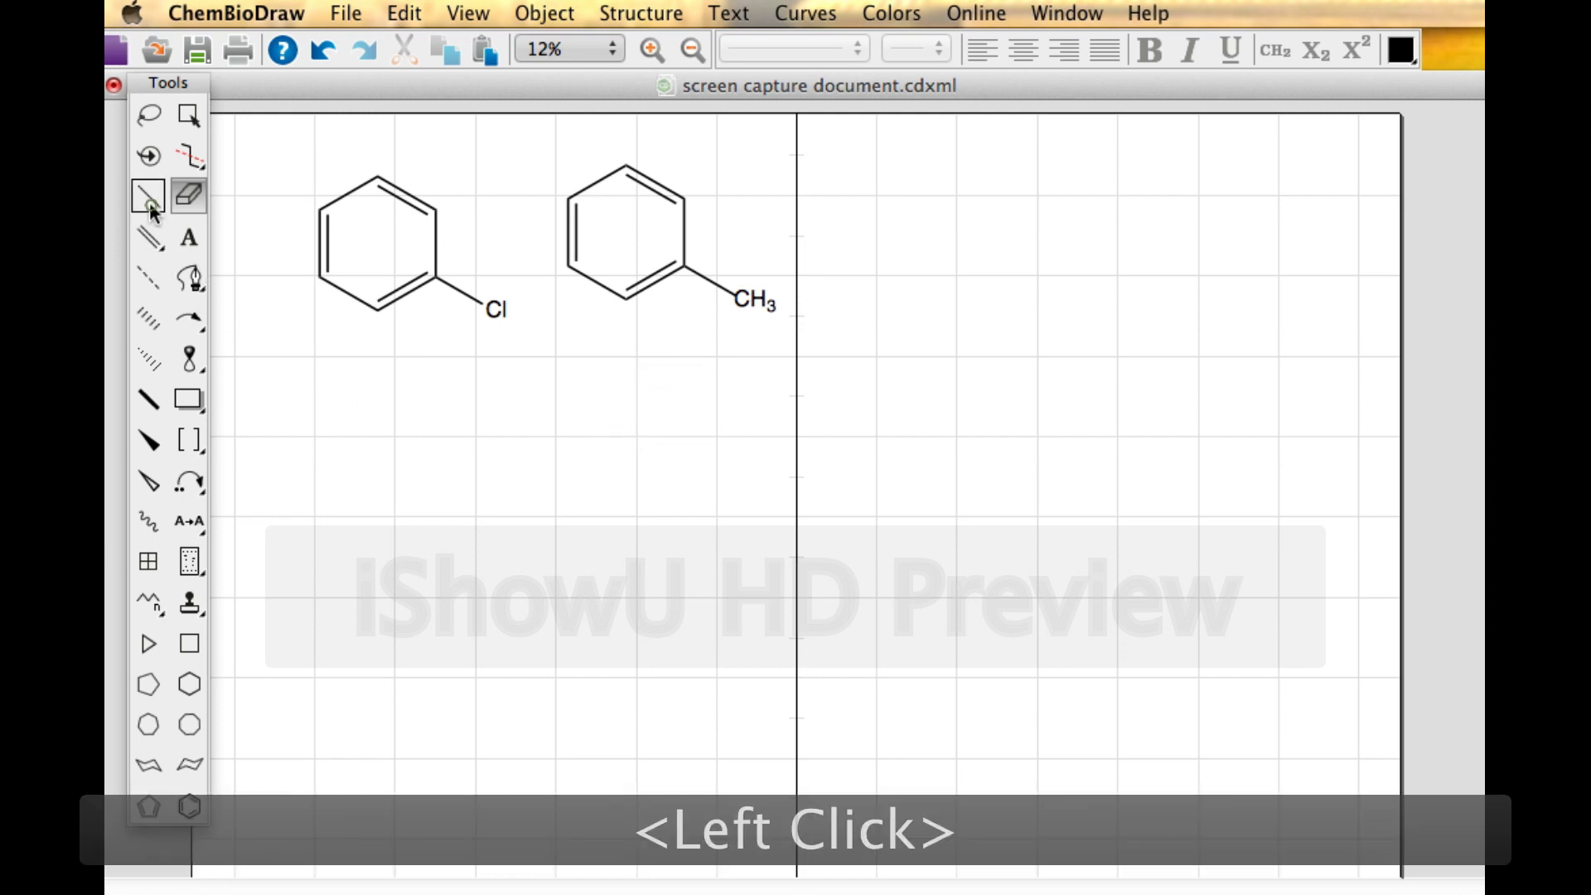
click(314, 437)
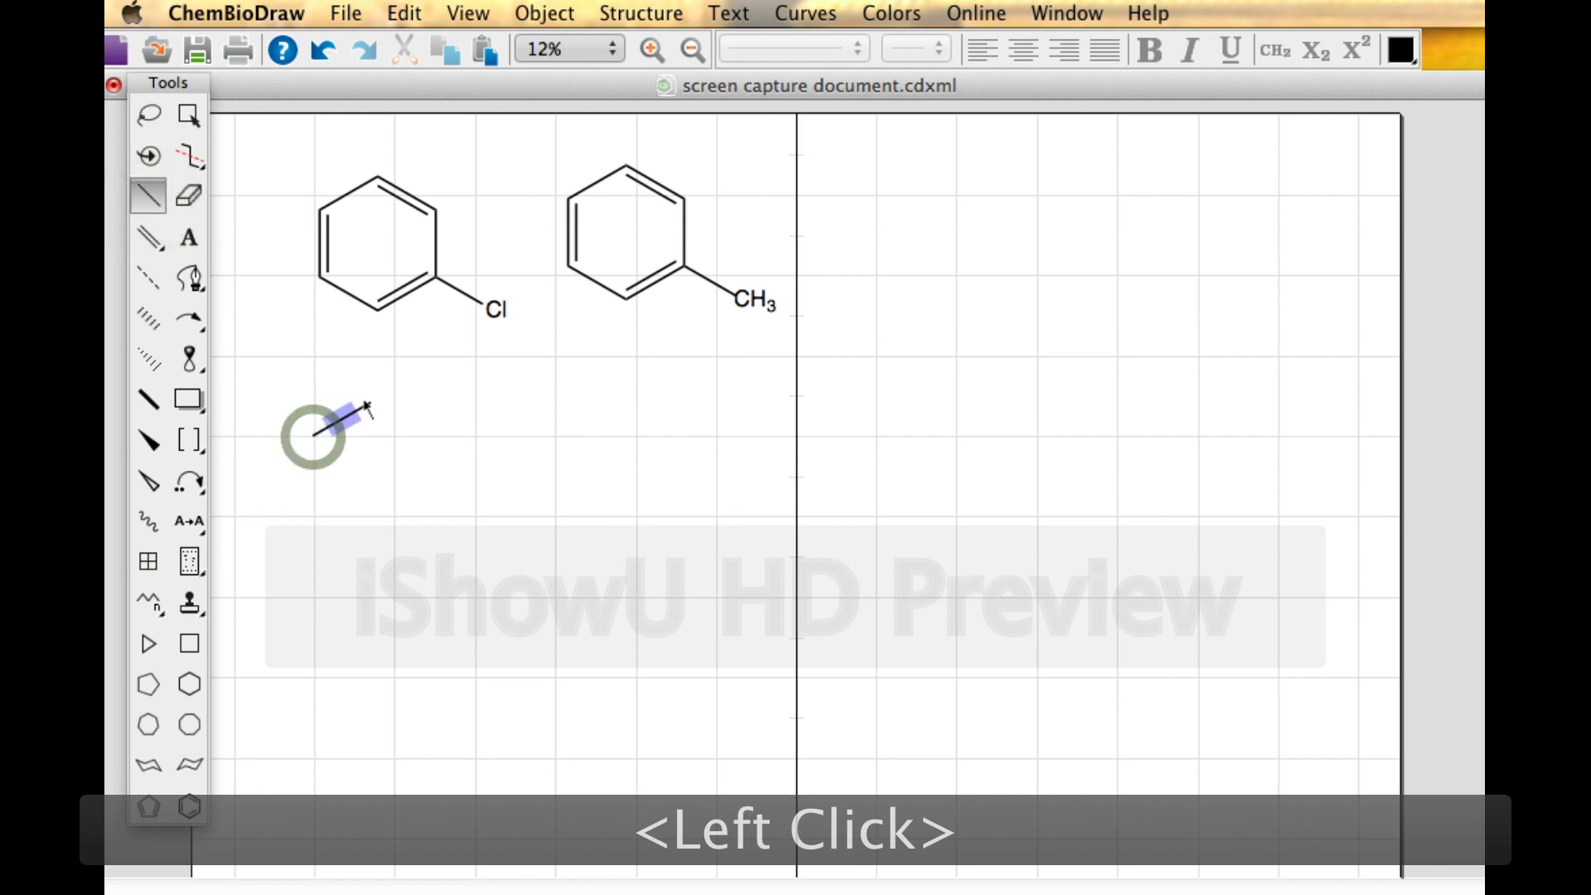
click(369, 404)
click(371, 403)
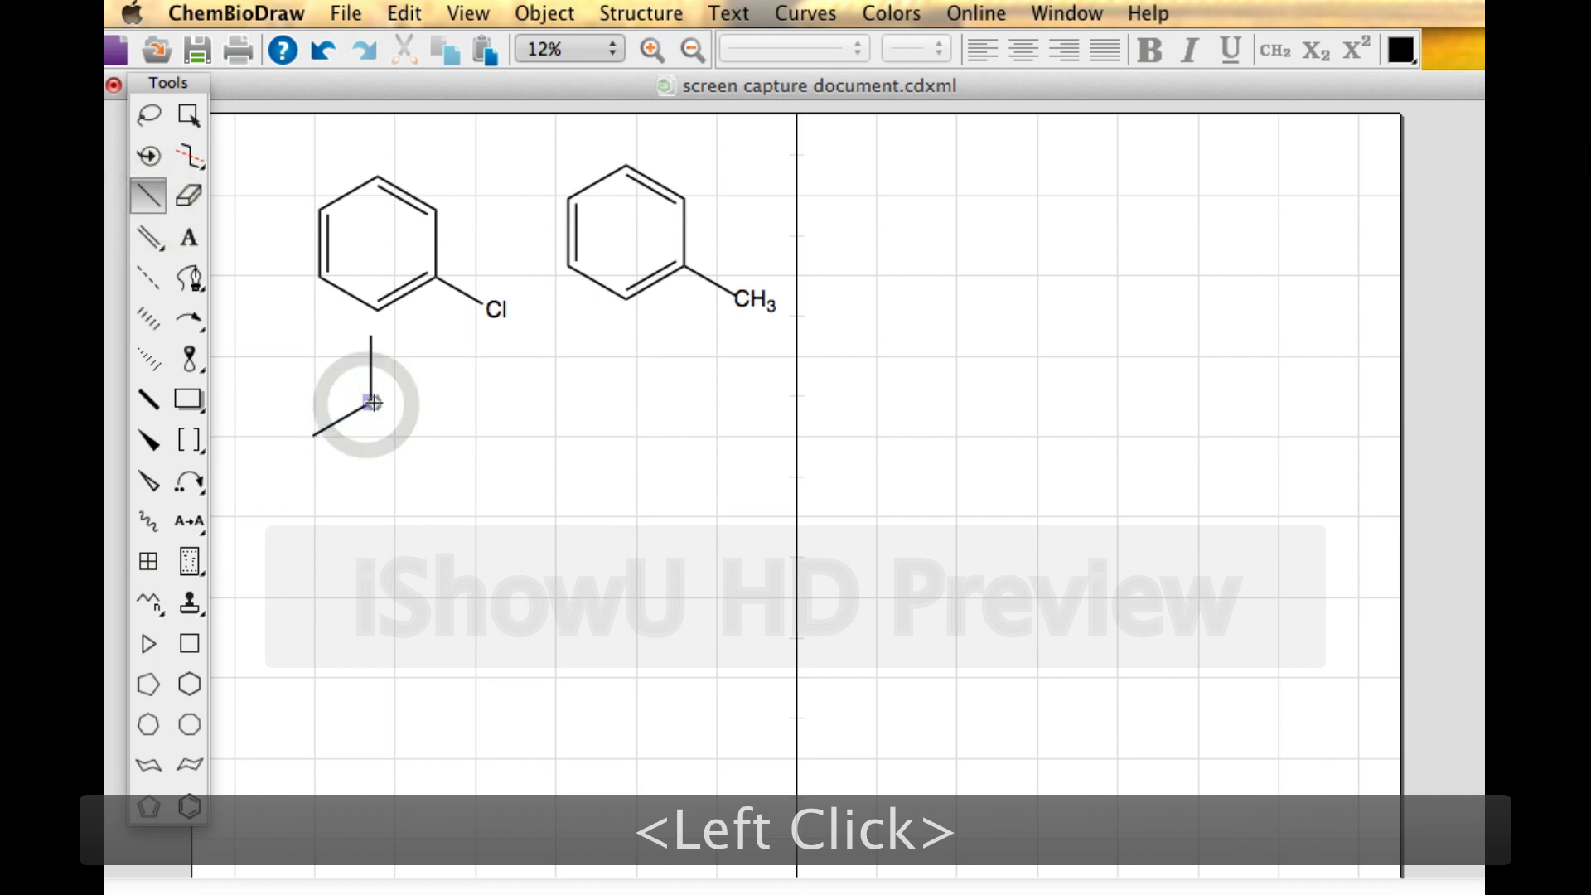
click(428, 437)
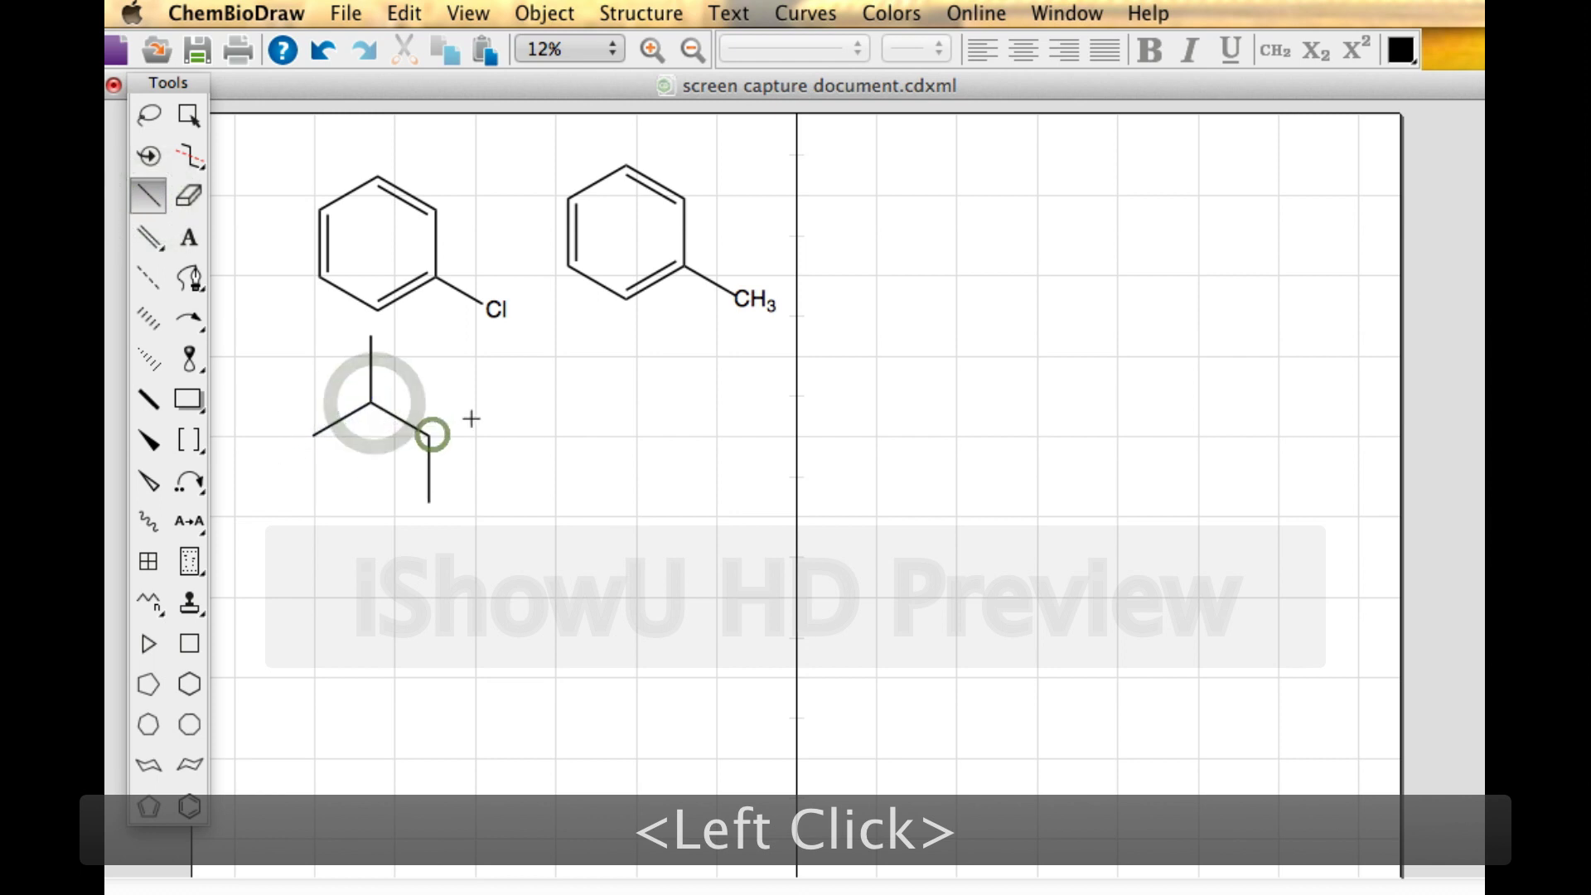
click(430, 435)
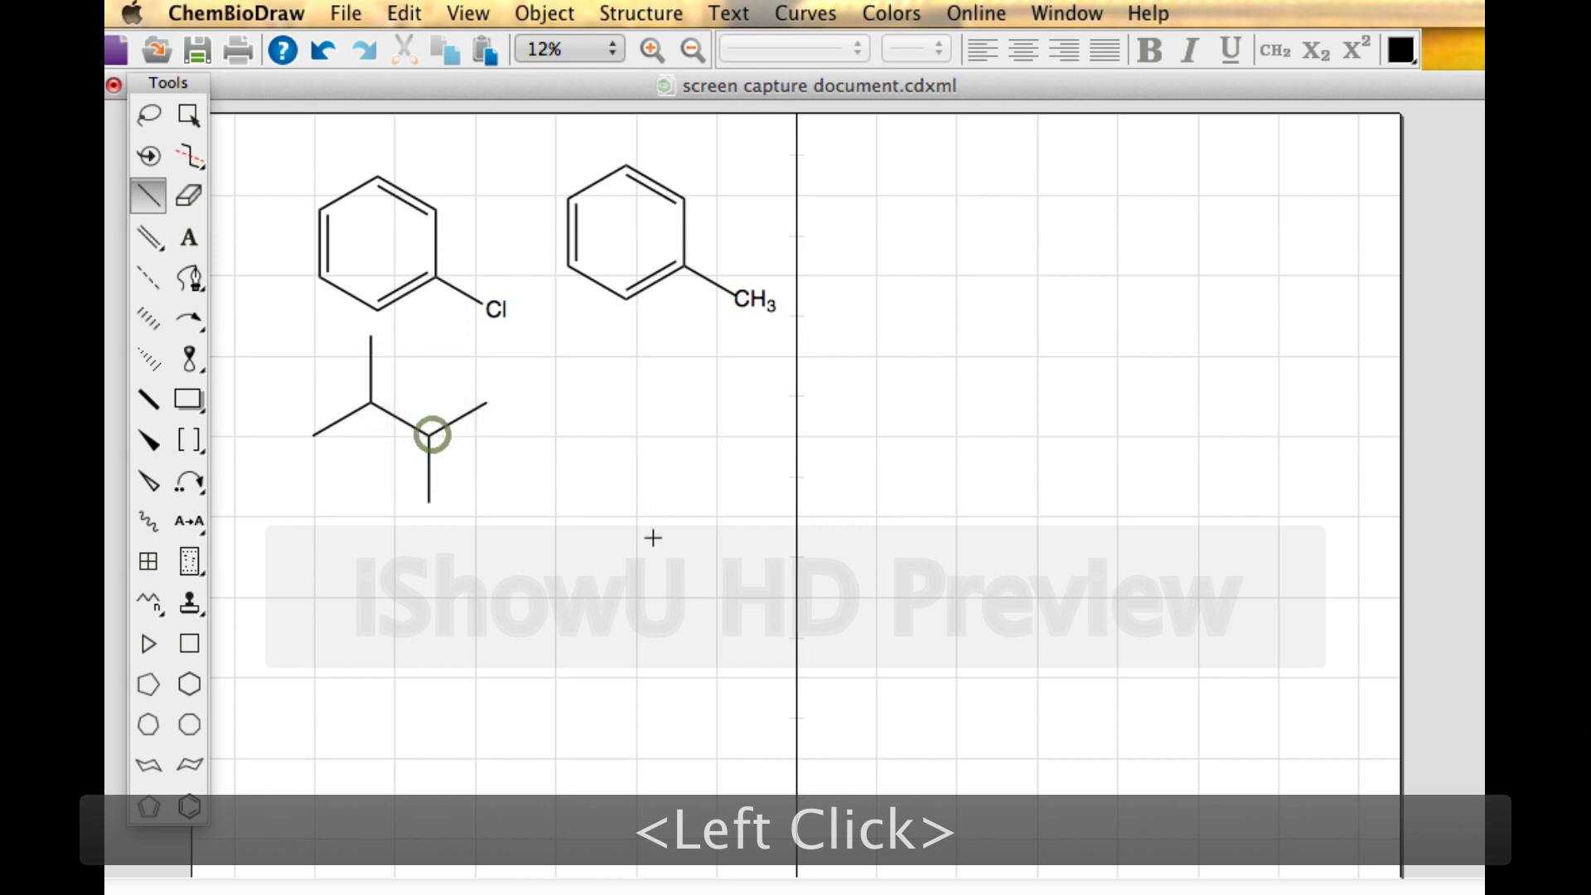
click(485, 403)
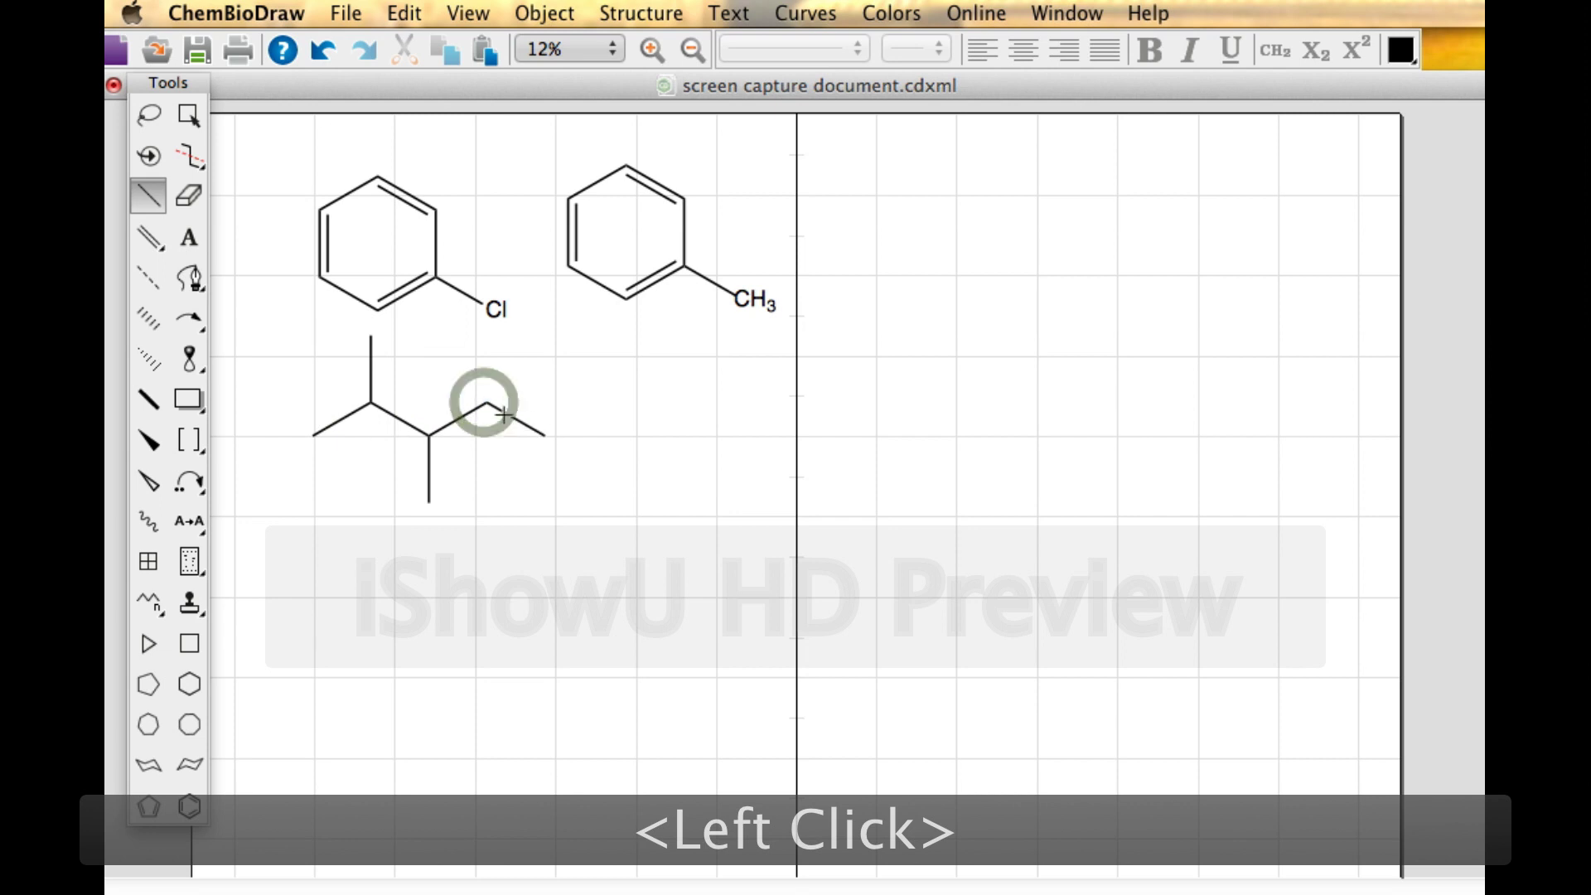
click(543, 435)
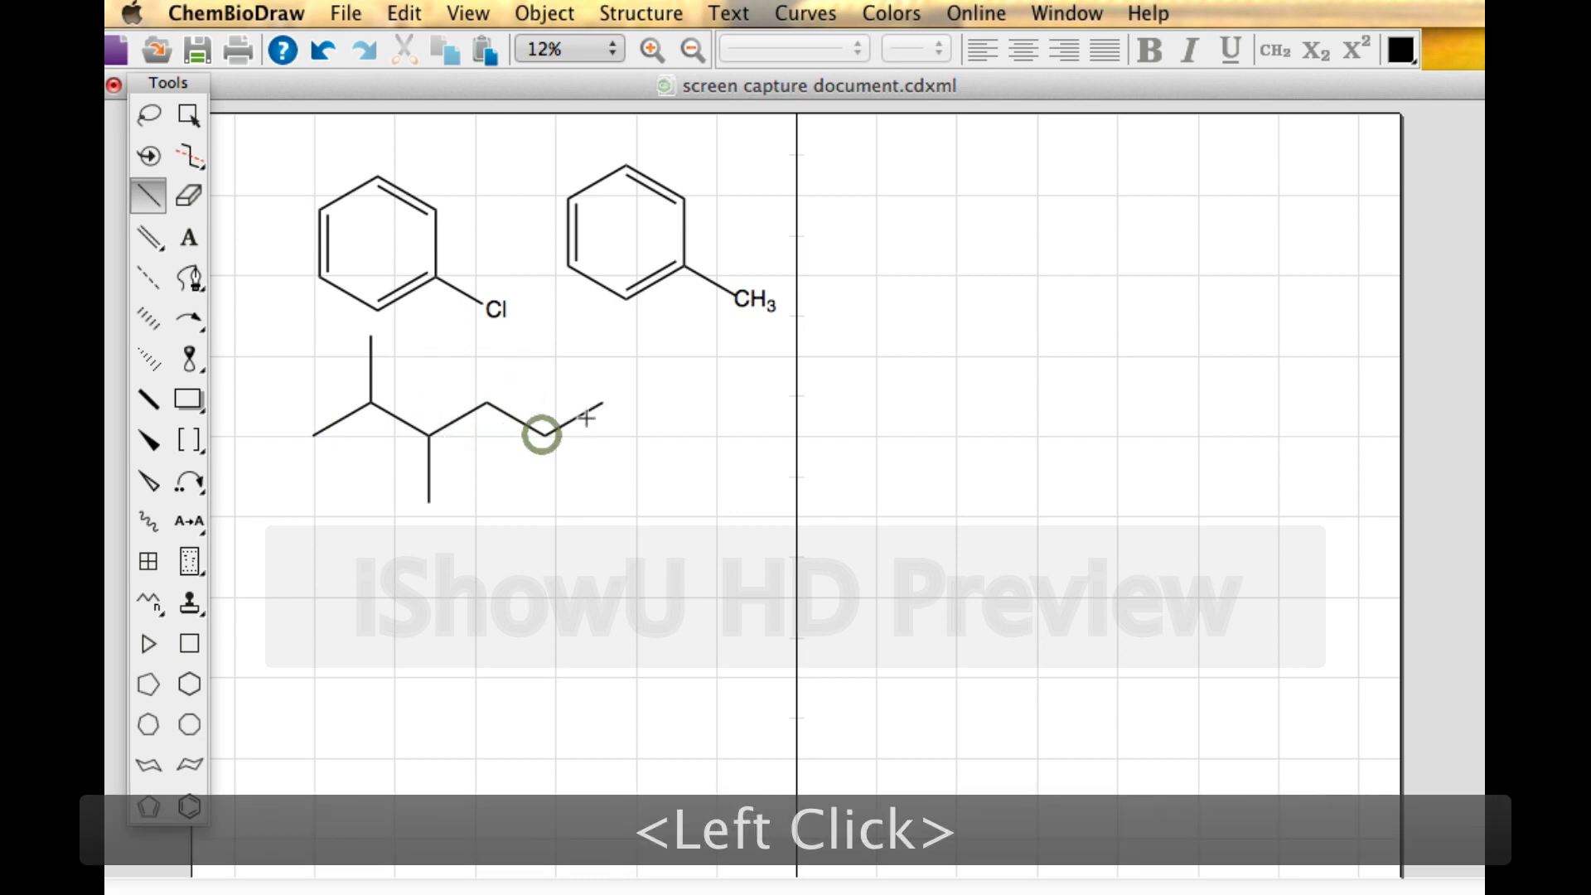
click(604, 402)
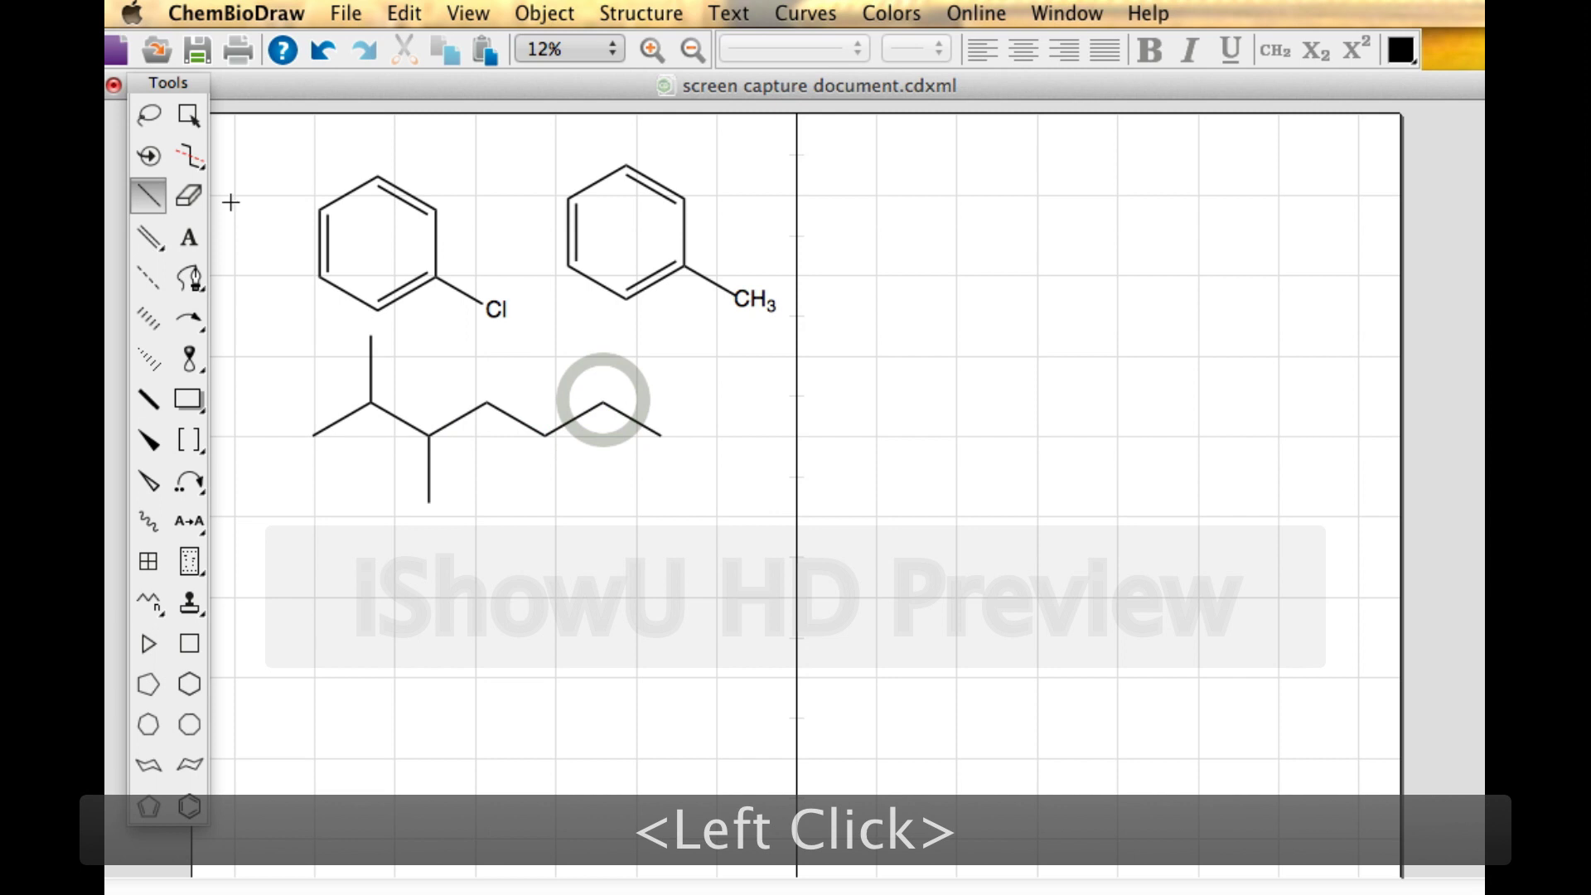
Step: Erase the upward and downward one-bond branches from the zigzag chain
click(191, 196)
click(373, 344)
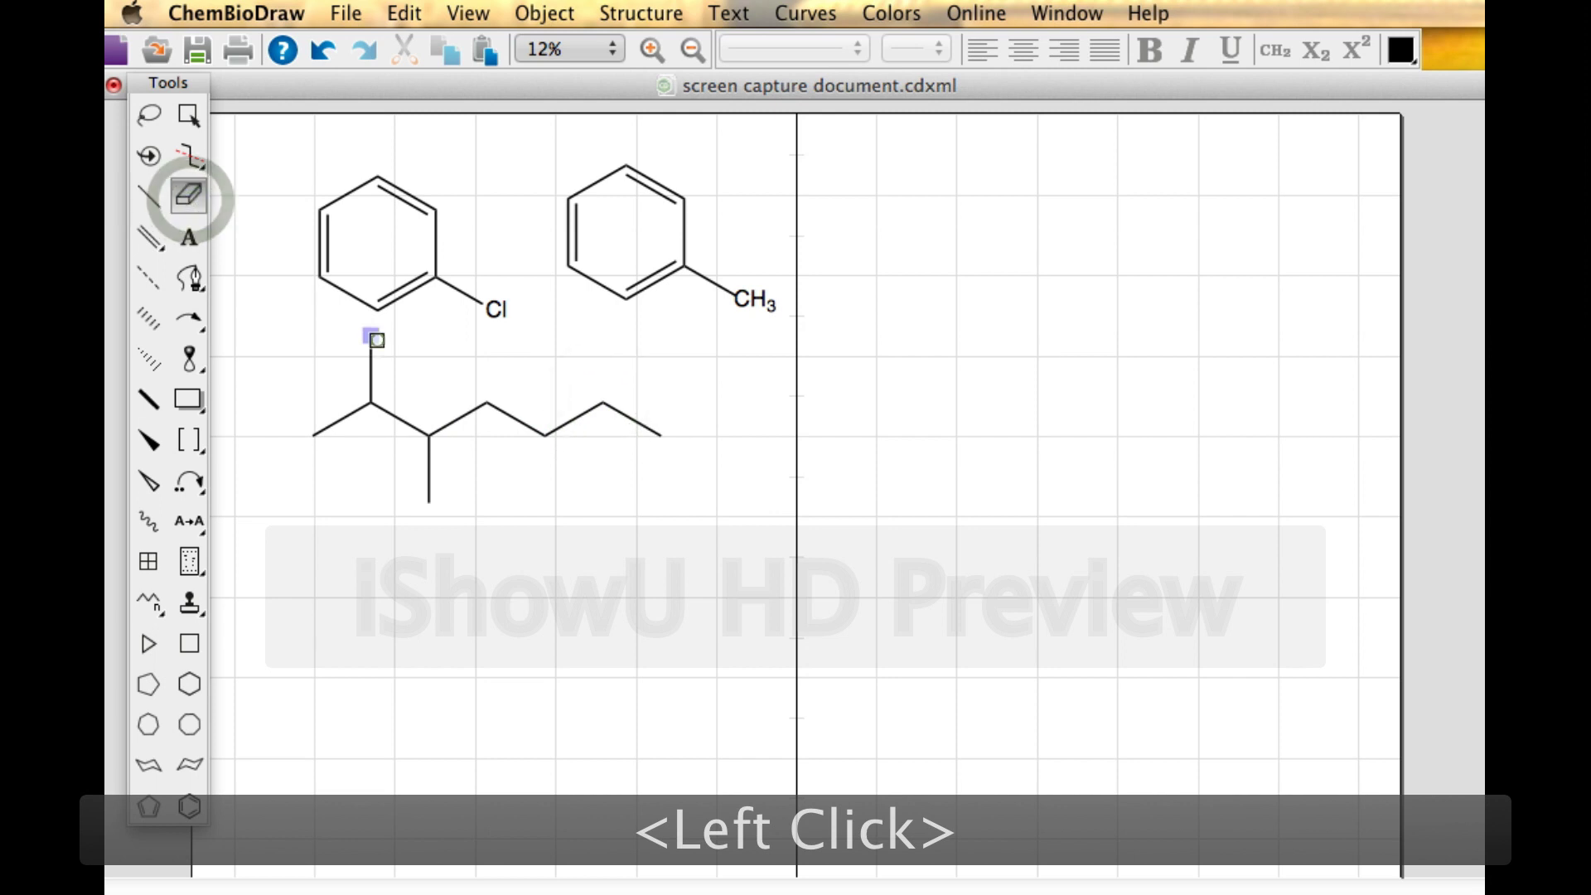
click(428, 487)
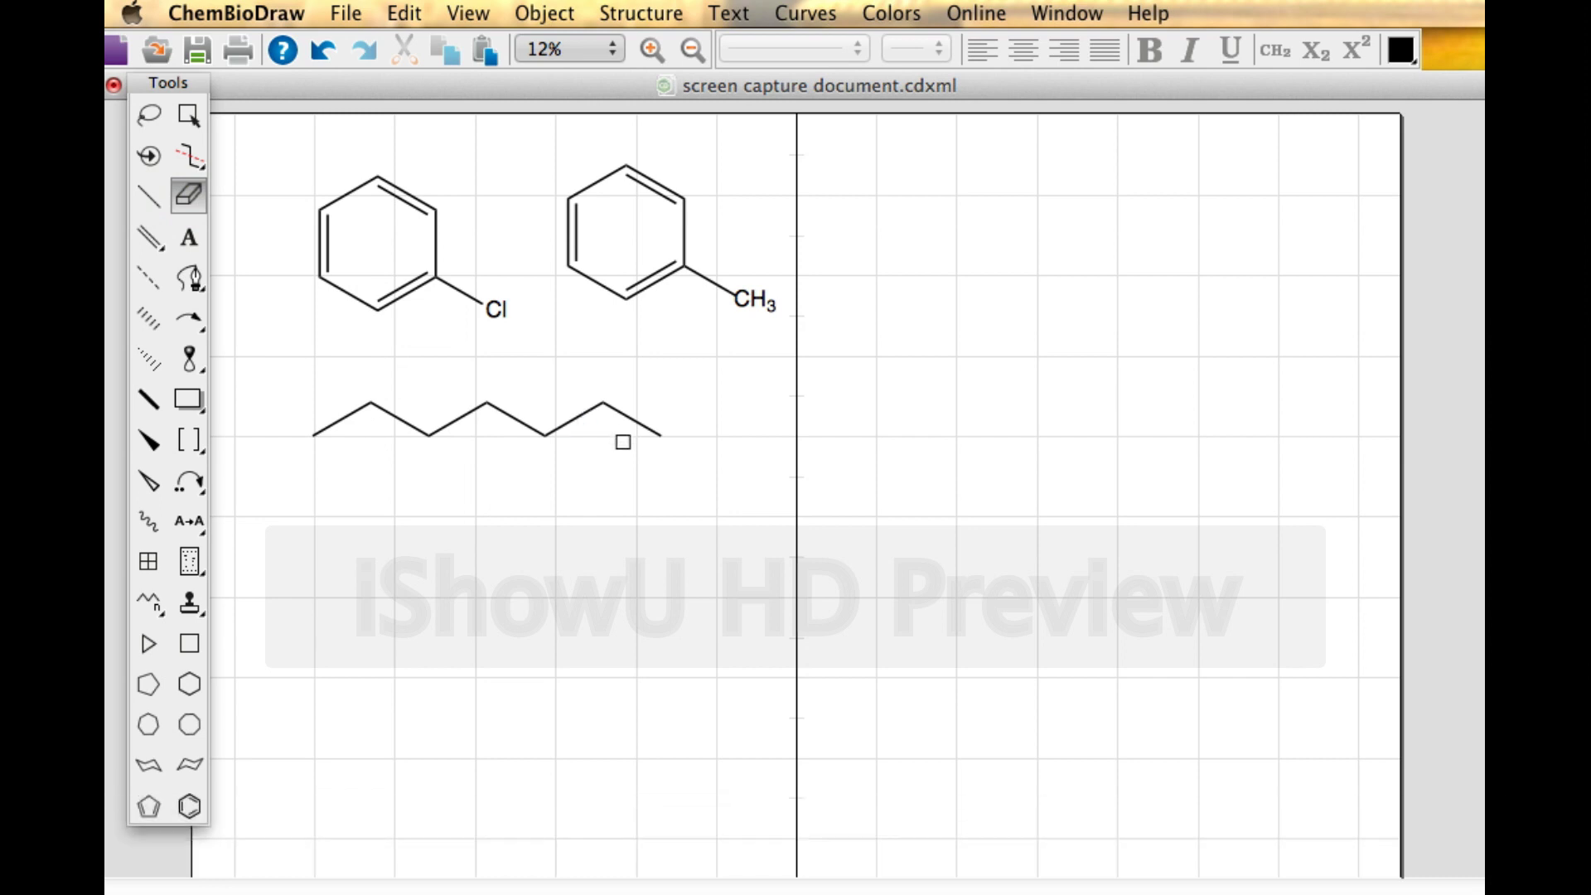
Step: Turn the leftmost bond of the zigzag chain into a double bond
click(149, 196)
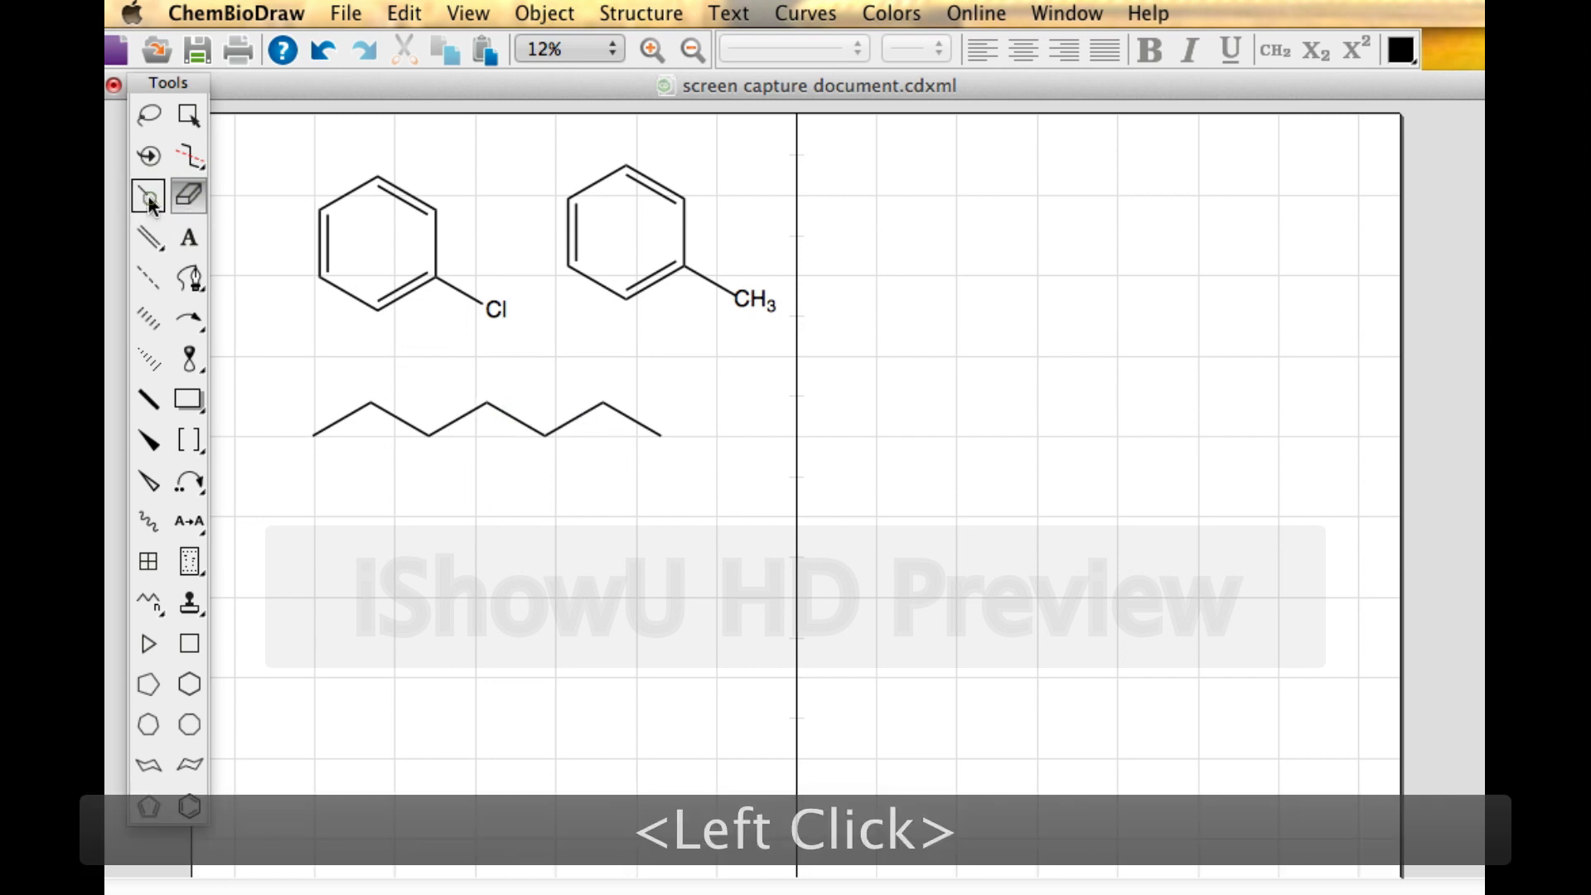
drag(313, 433, 367, 405)
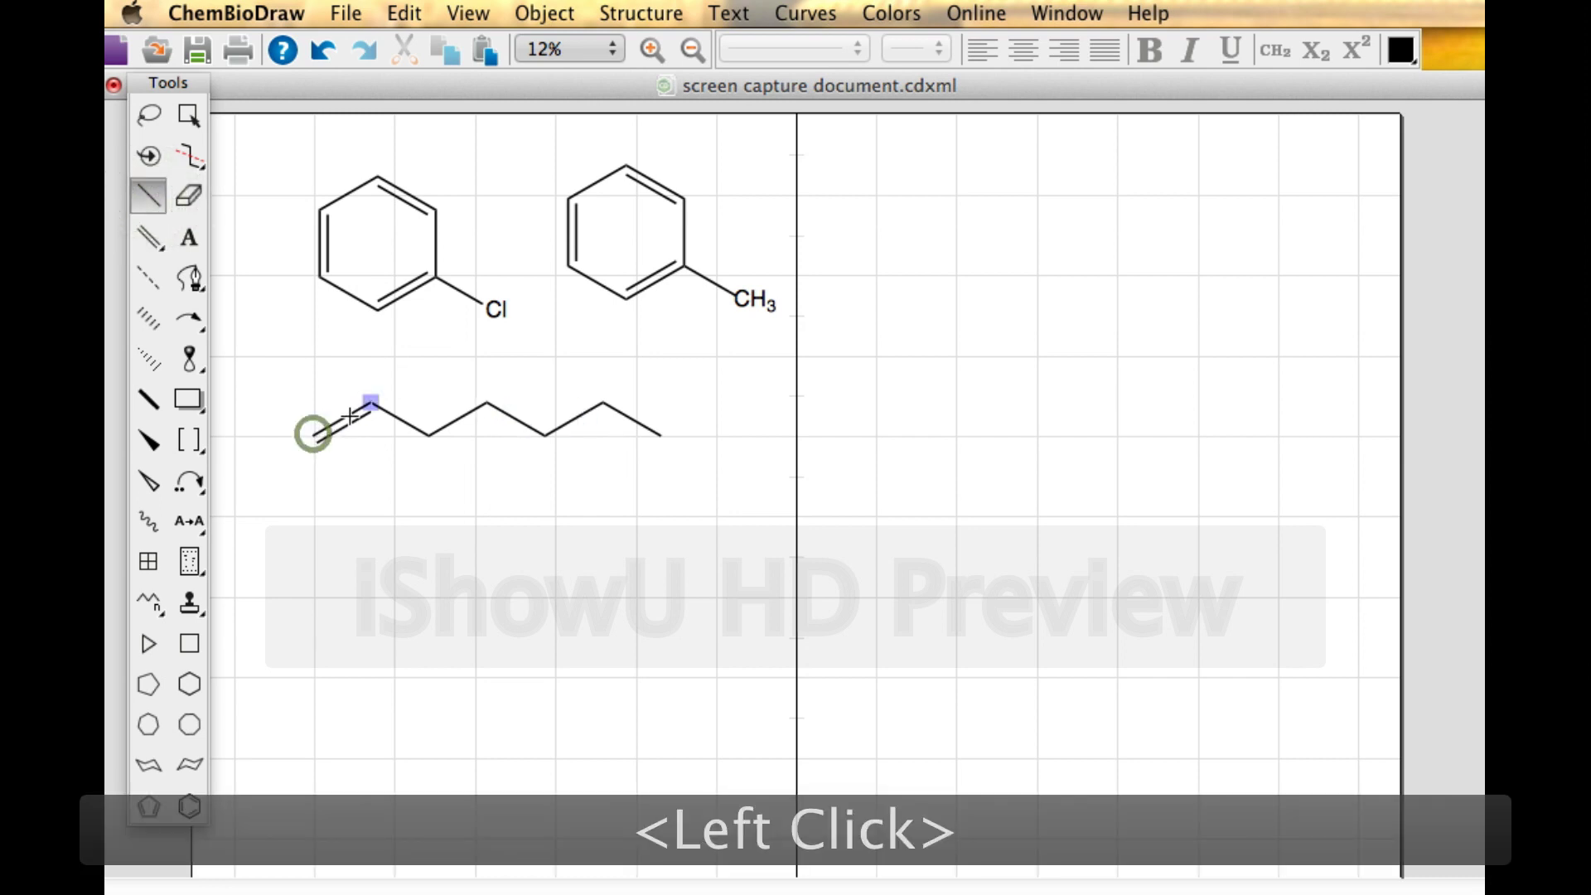
Step: Draw a zigzag chain of seven single bonds below the double-bonded chain using the acyclic Chain tool
click(148, 603)
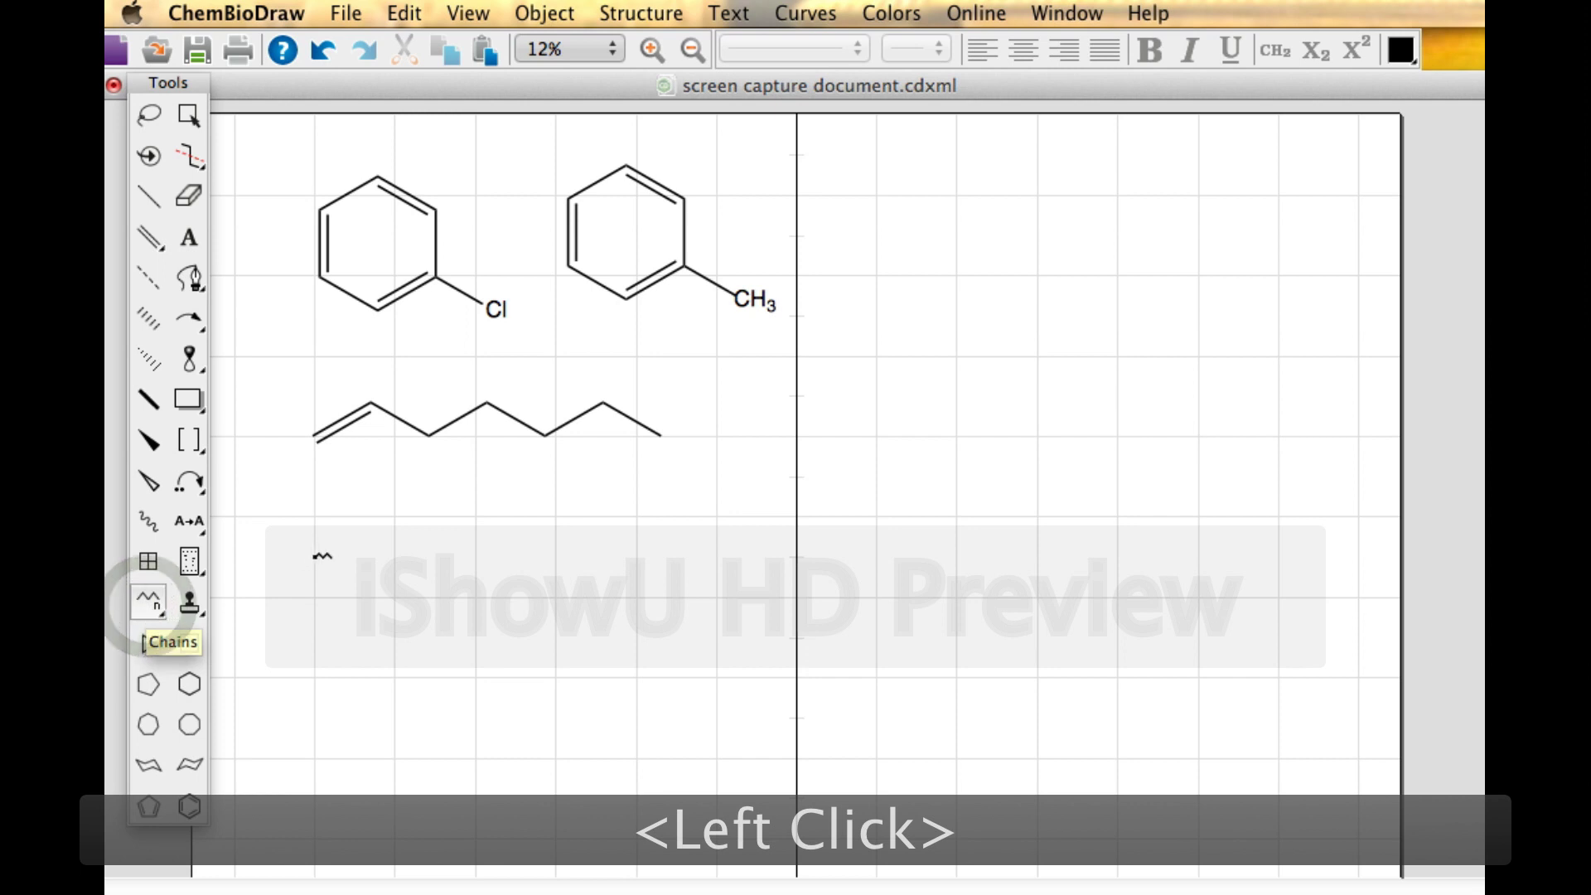
drag(314, 555, 738, 546)
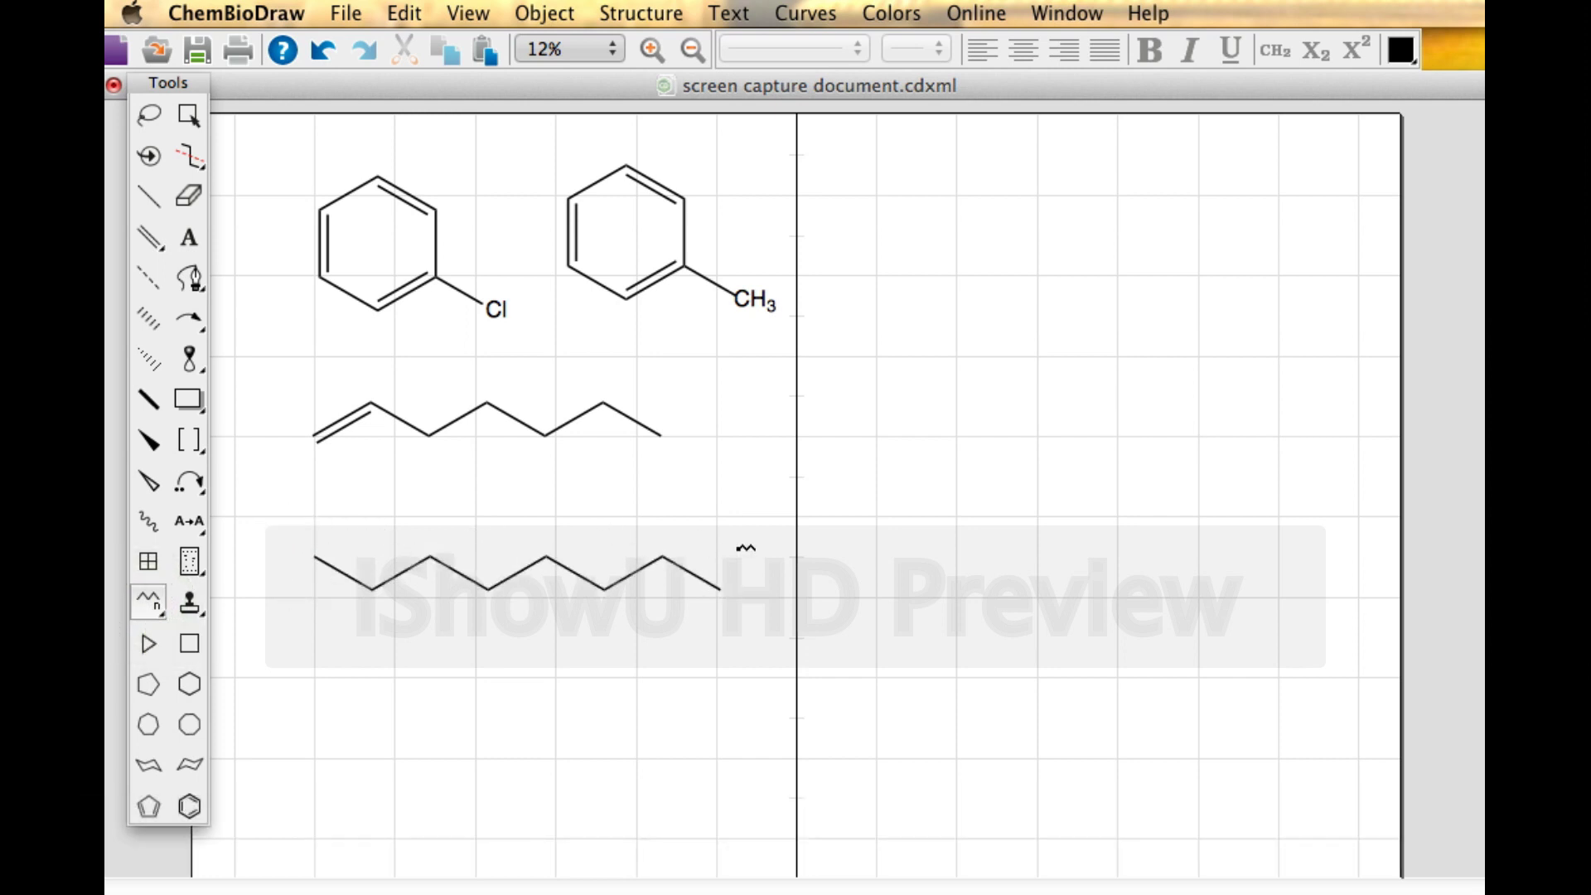
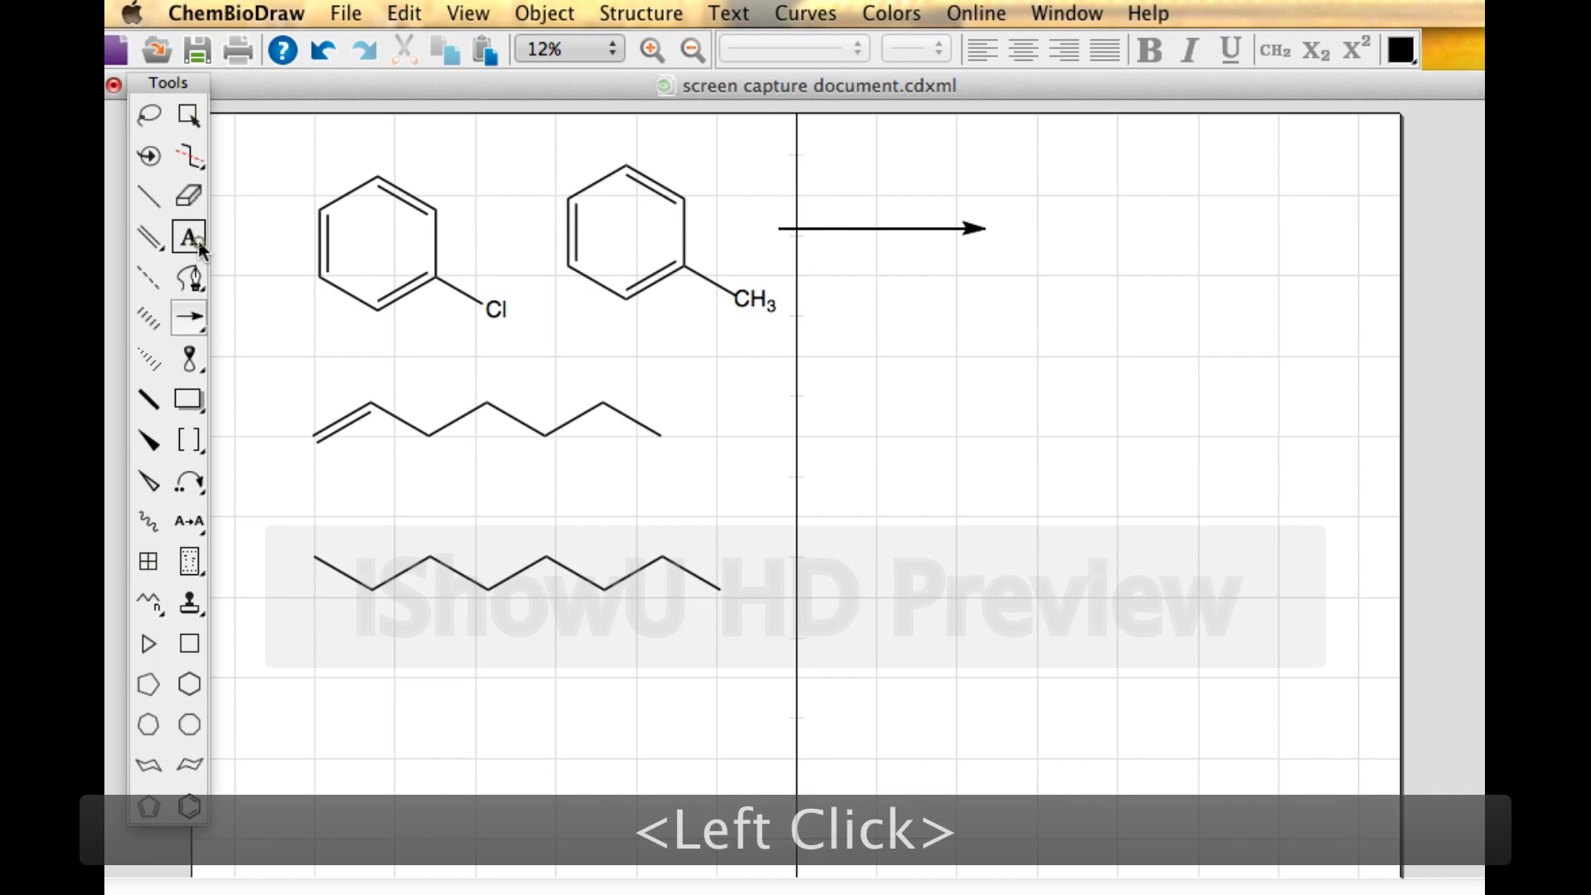
Step: Add the caption Br2 above the reaction arrow and apply formula style so the 2 is a subscript
click(825, 211)
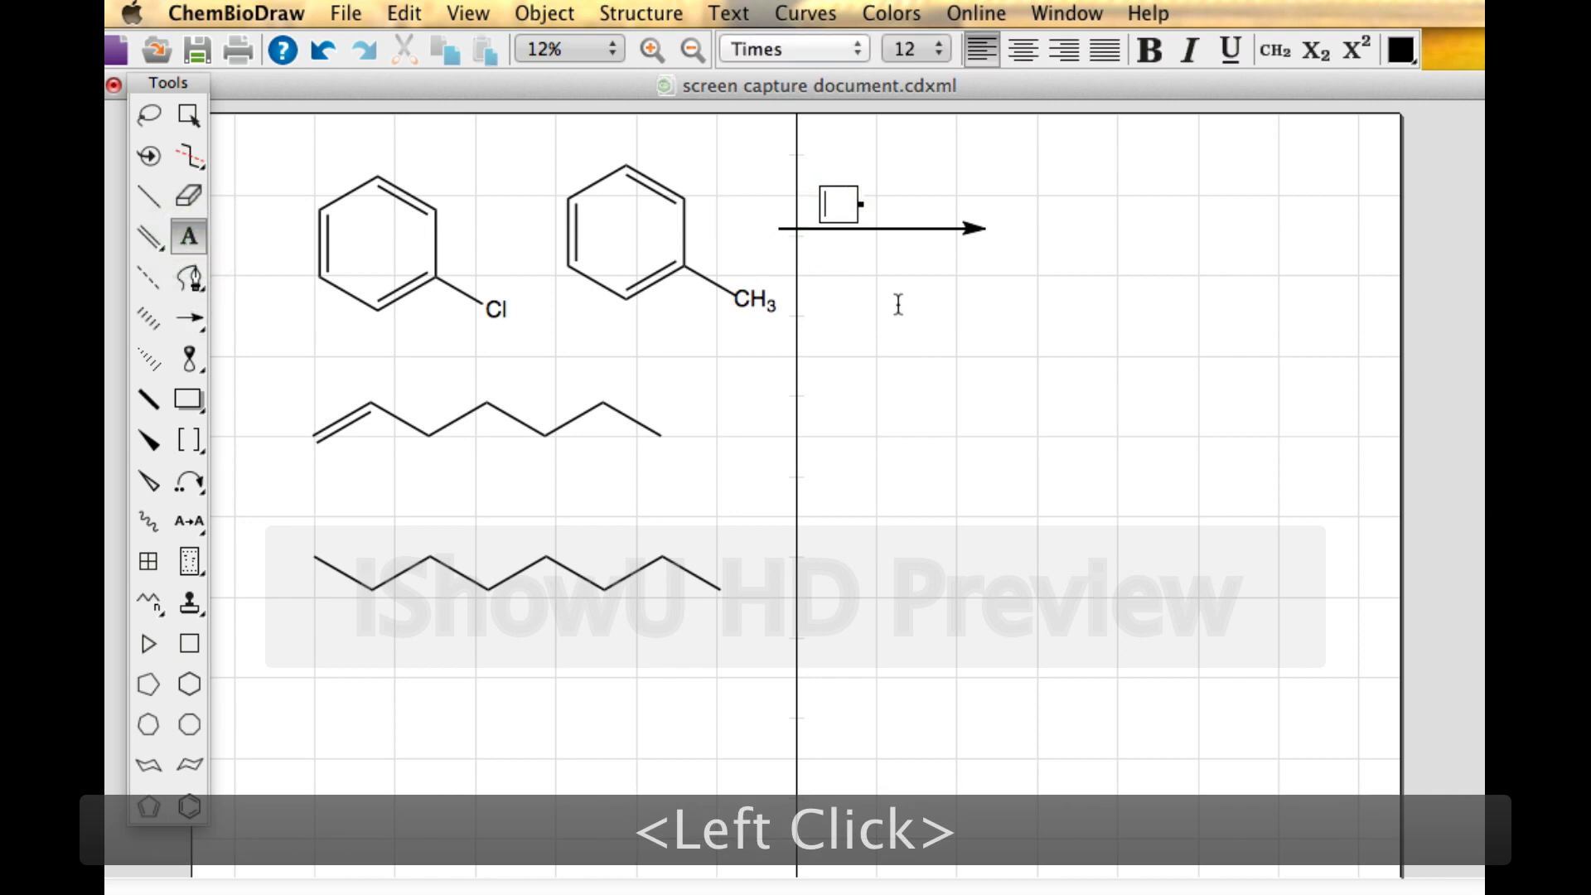
text(B)
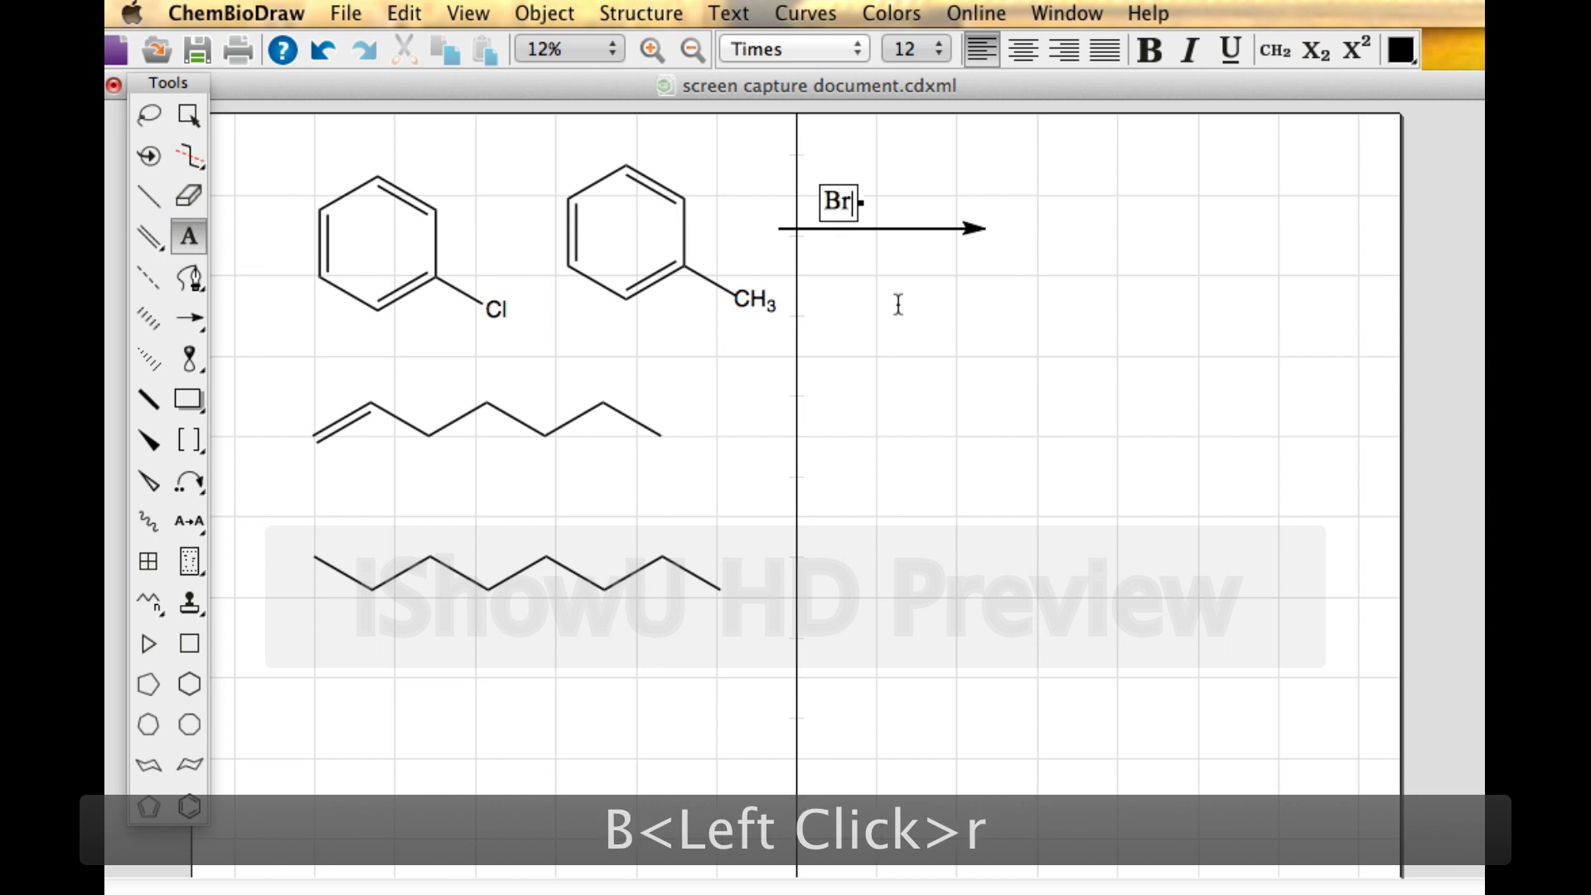
text(r)
key(BackSpace)
text(r)
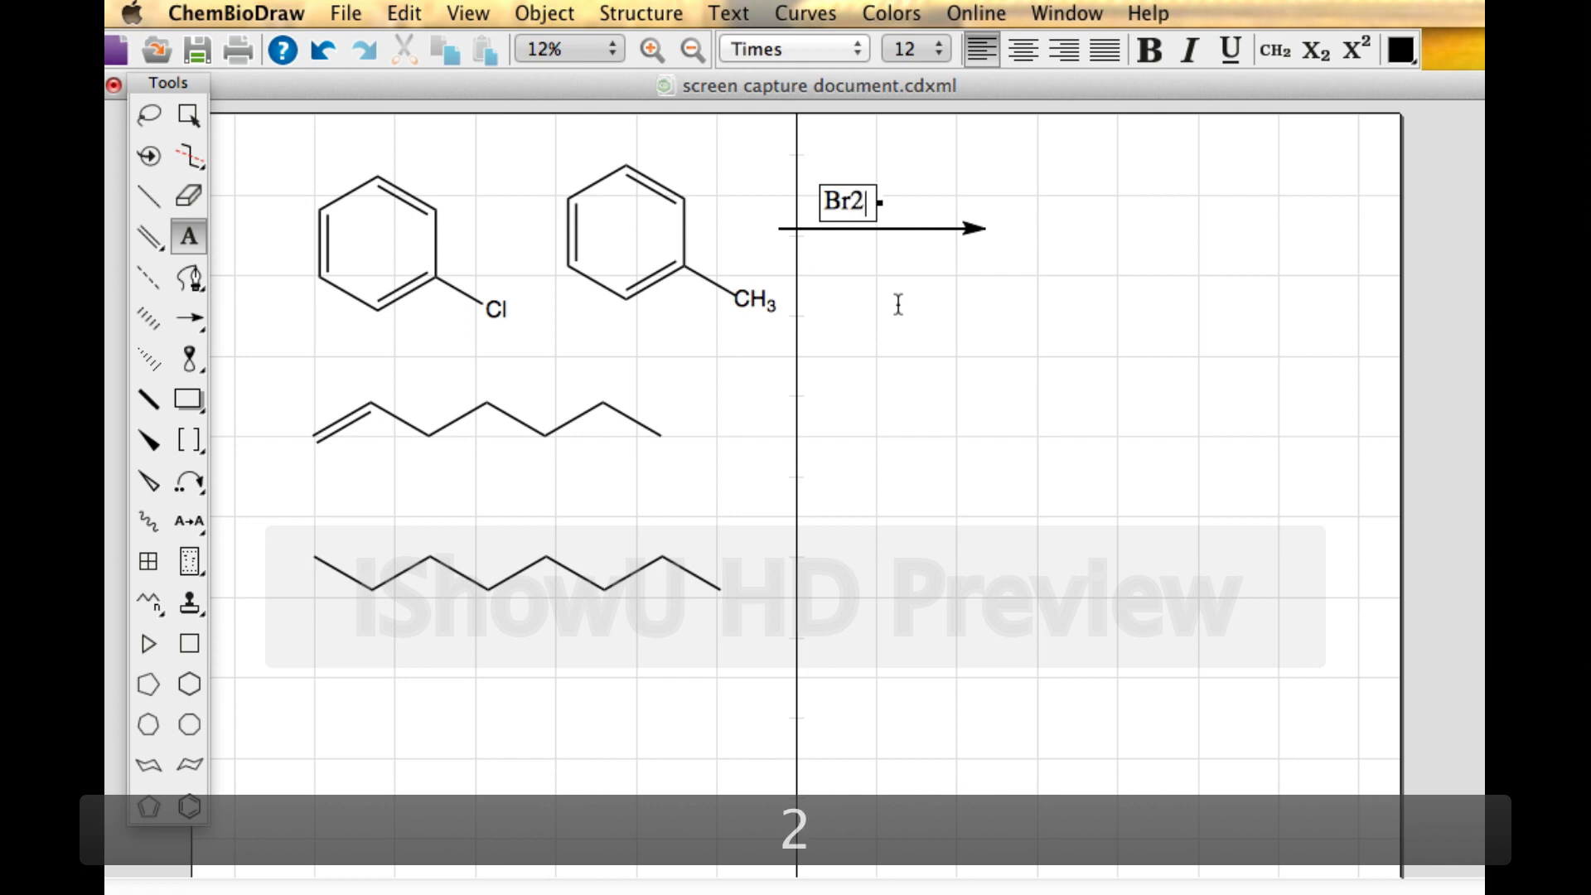
key(shift+Left)
key(shift+Left)
key(shift+Left)
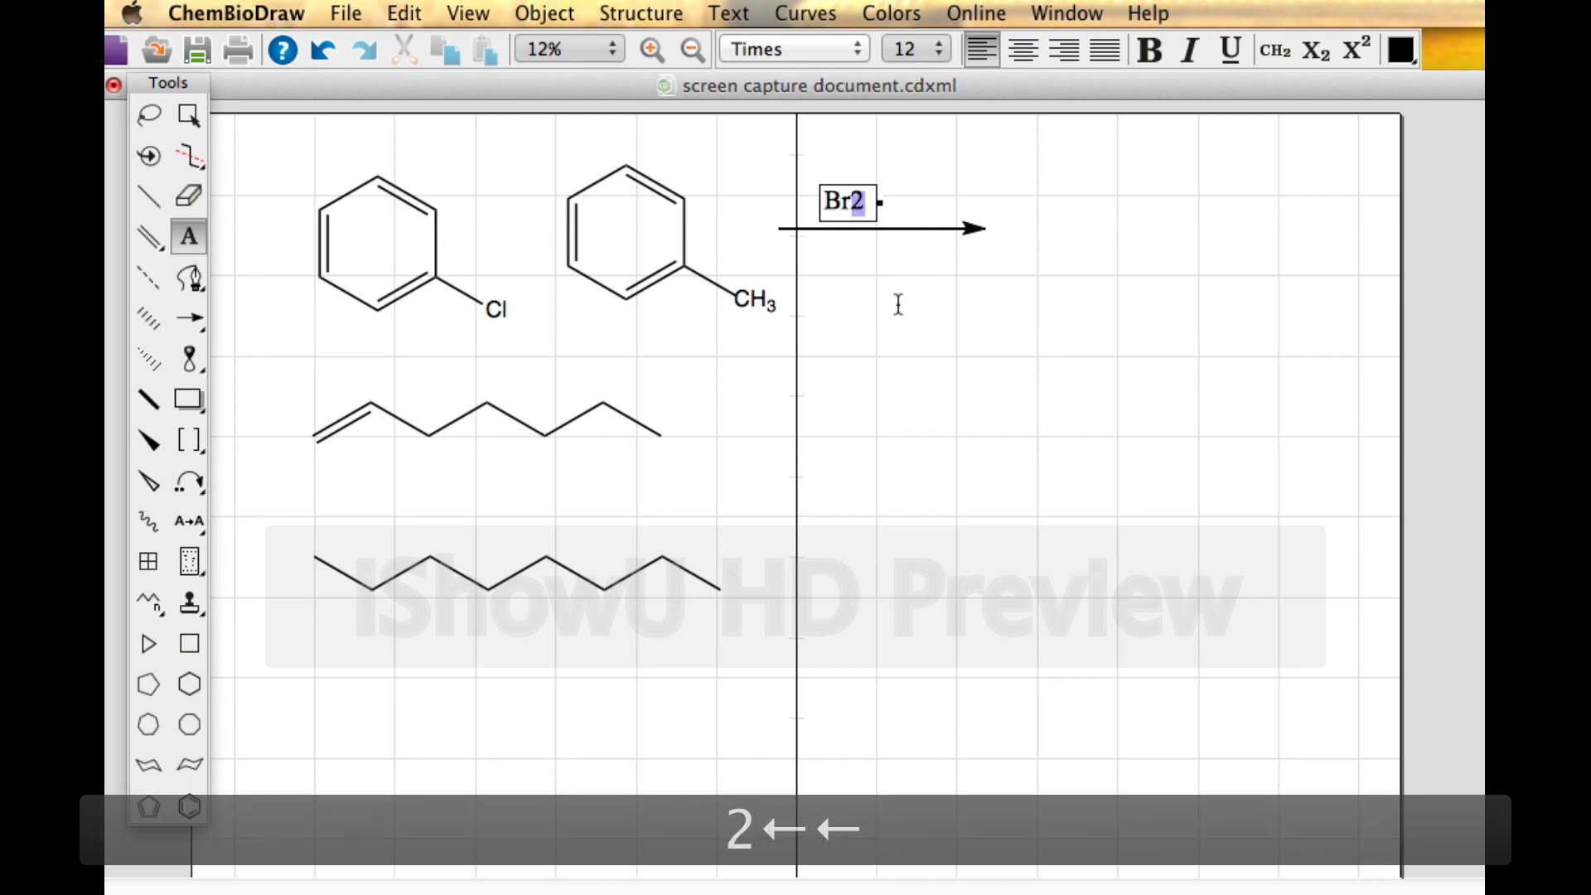
key(super+f)
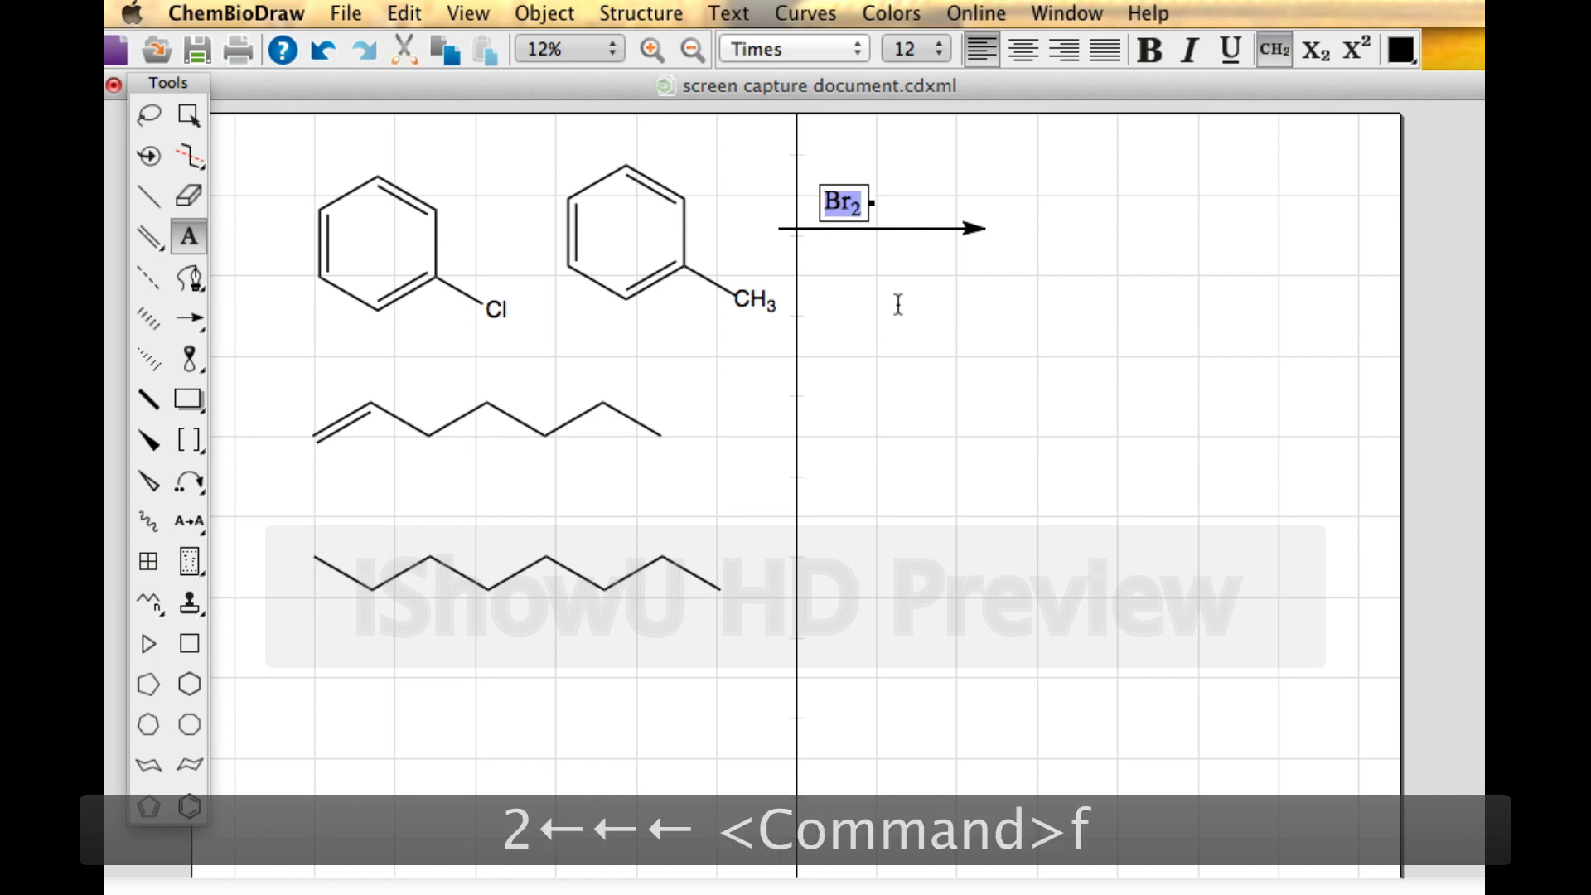
Step: Add a second caption line reading "iron" below the reaction arrow
key(Right)
key(Return)
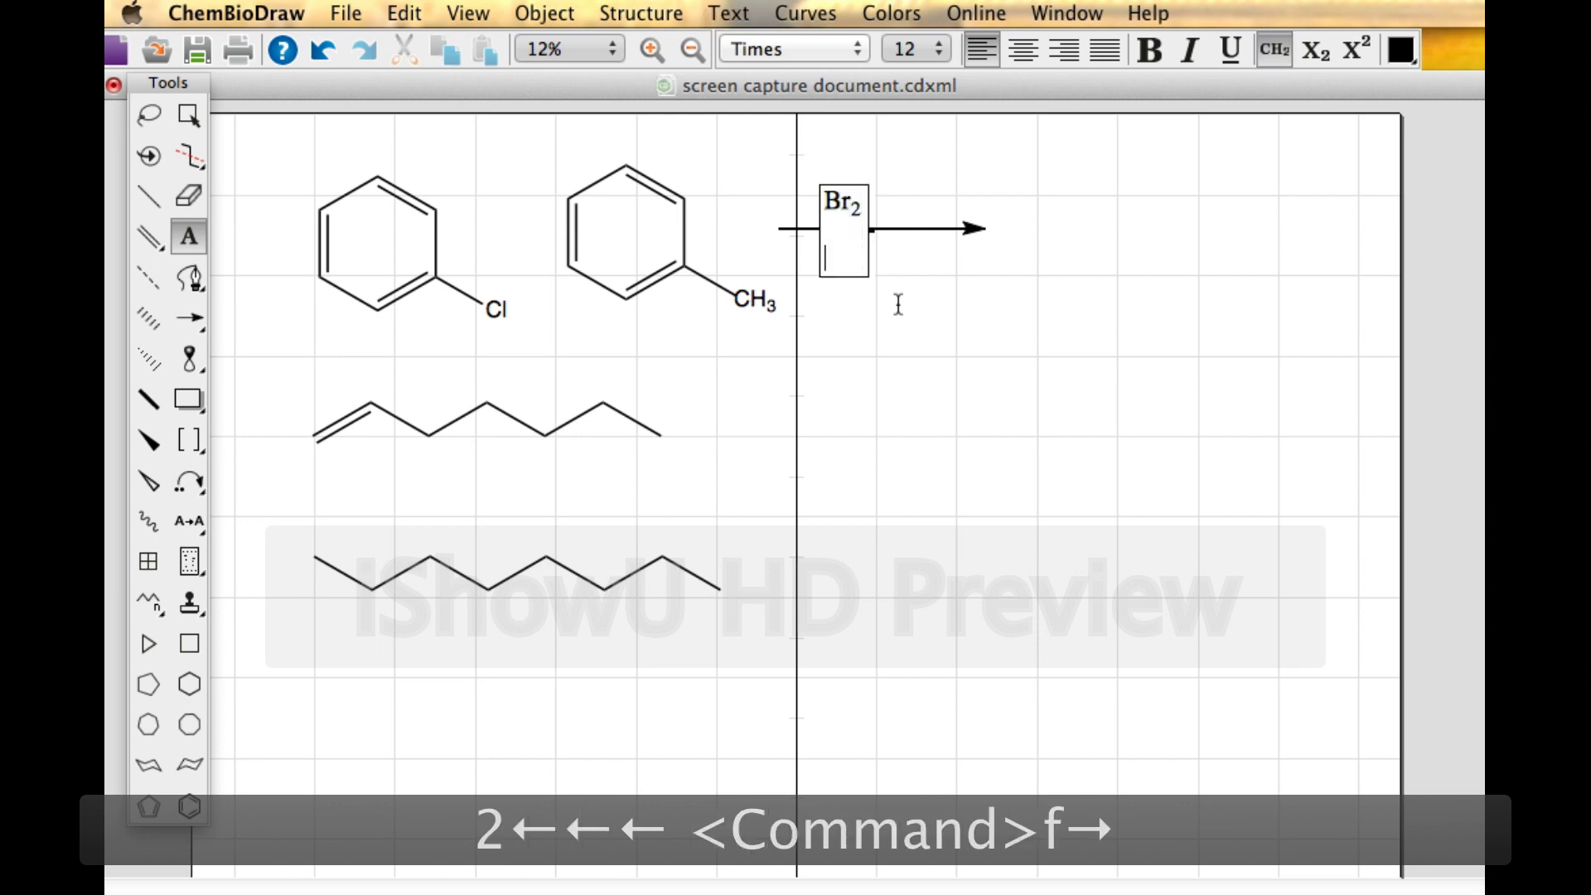
text(iron)
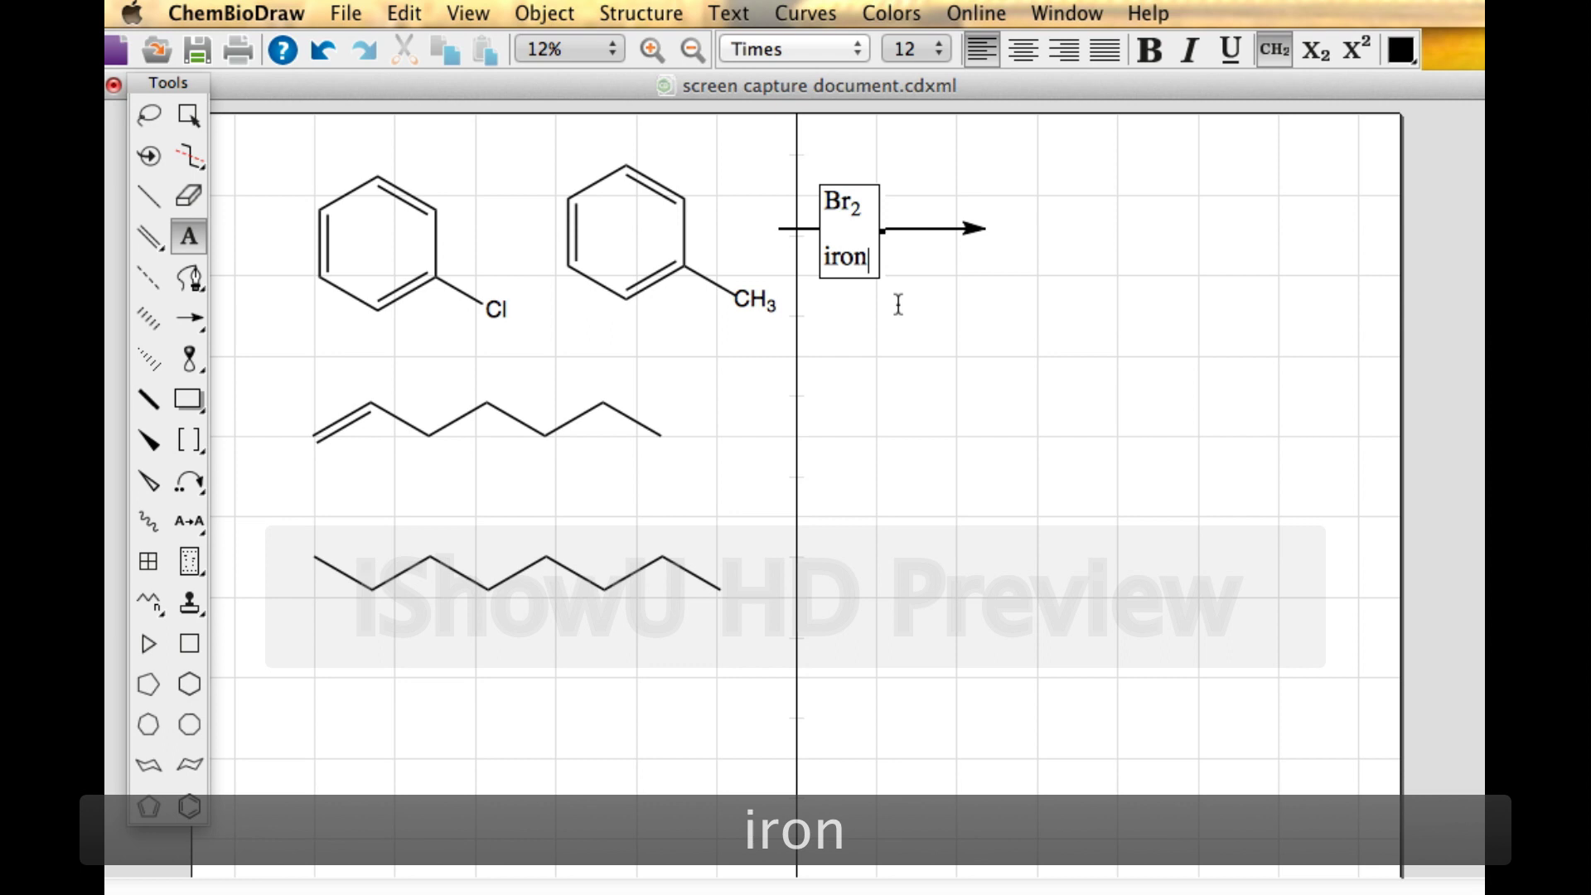
Step: Delete the ring structure with the Cl substituent from the page
click(192, 119)
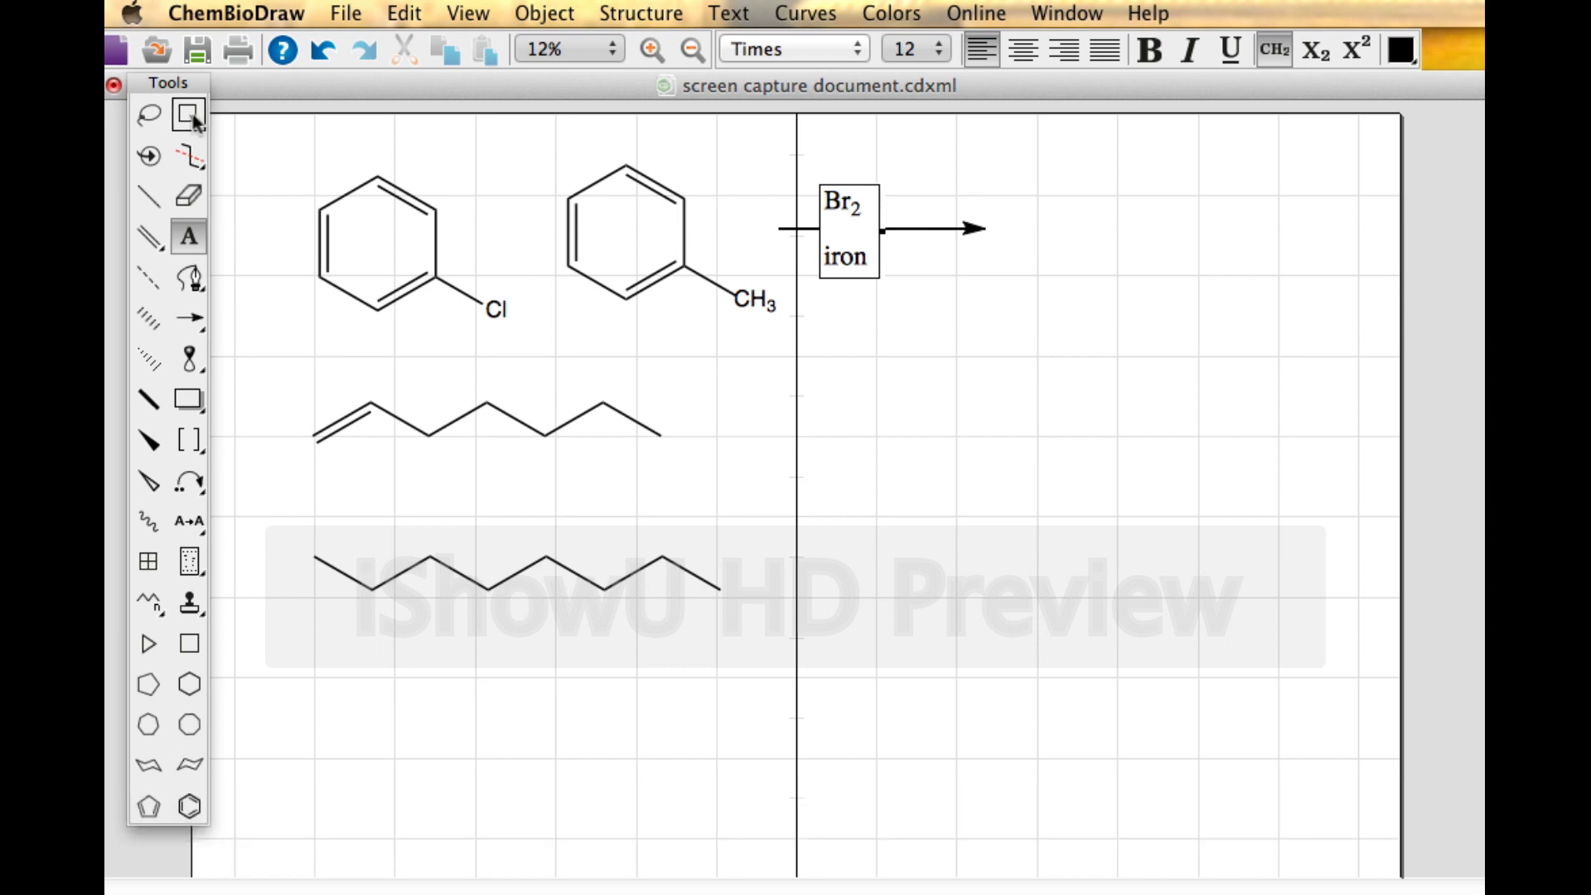
click(318, 148)
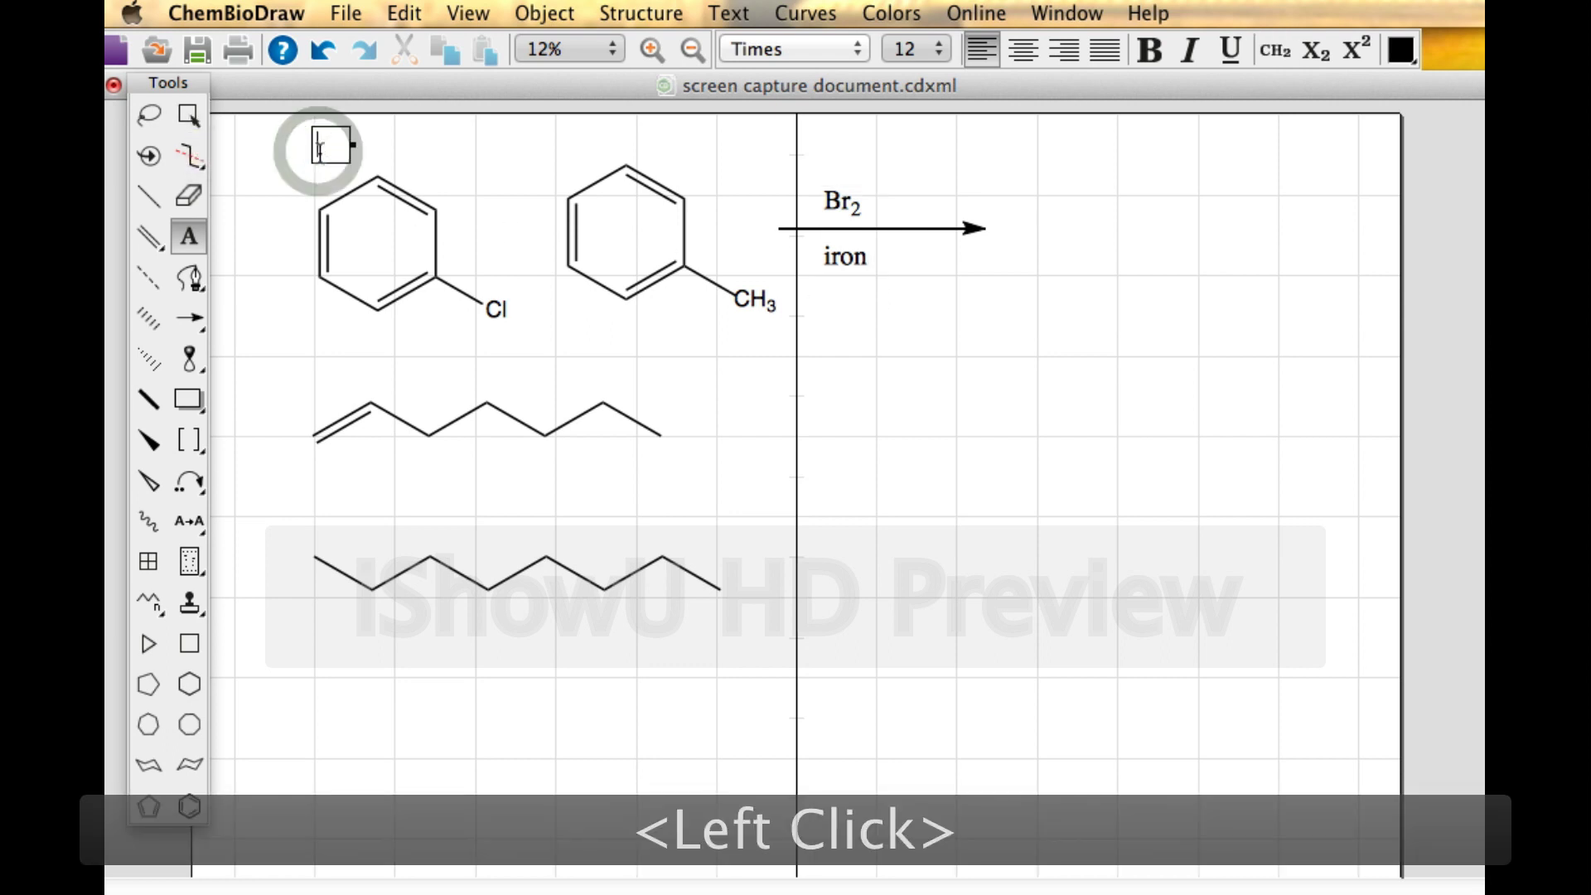
click(196, 118)
drag(275, 137, 540, 362)
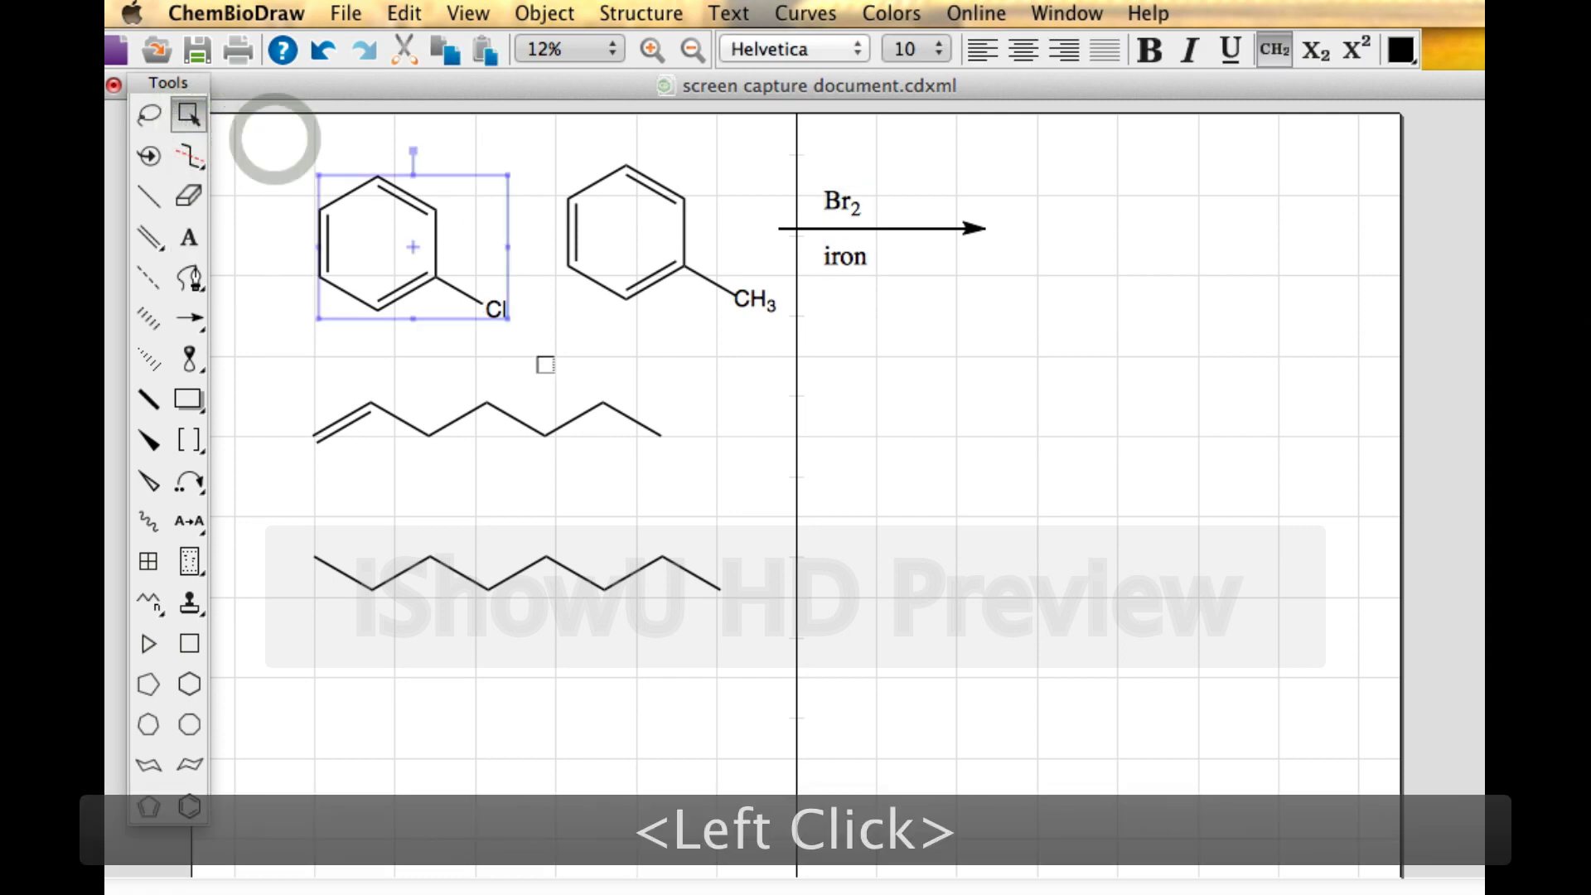
key(Delete)
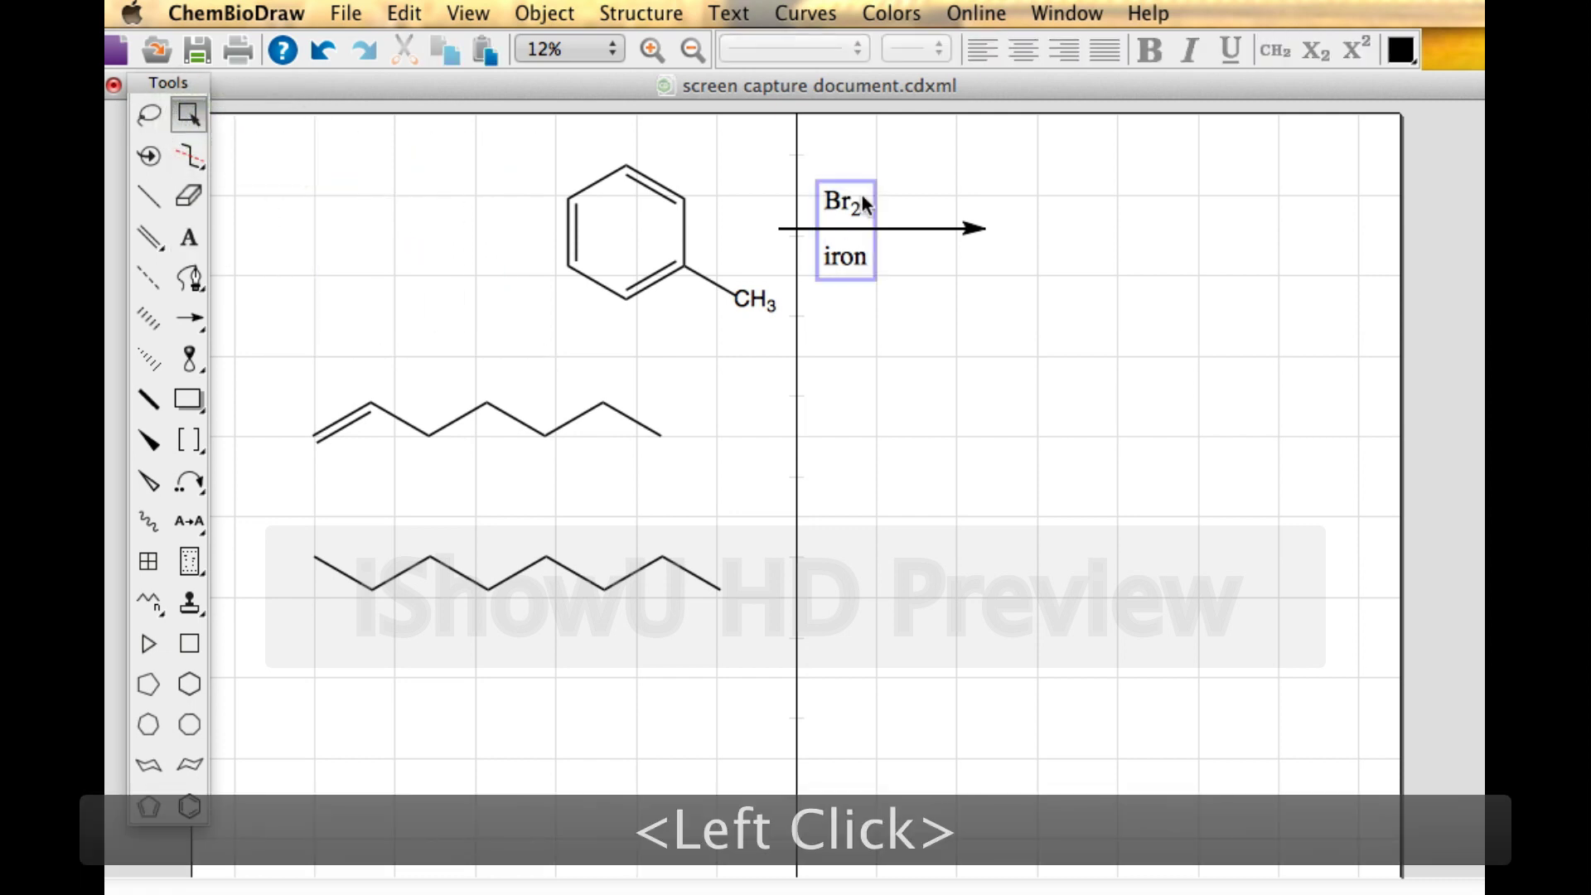
Step: Shorten the reaction arrow from its head end and place a copy of the toluene structure just beyond the arrowhead
drag(988, 228, 929, 227)
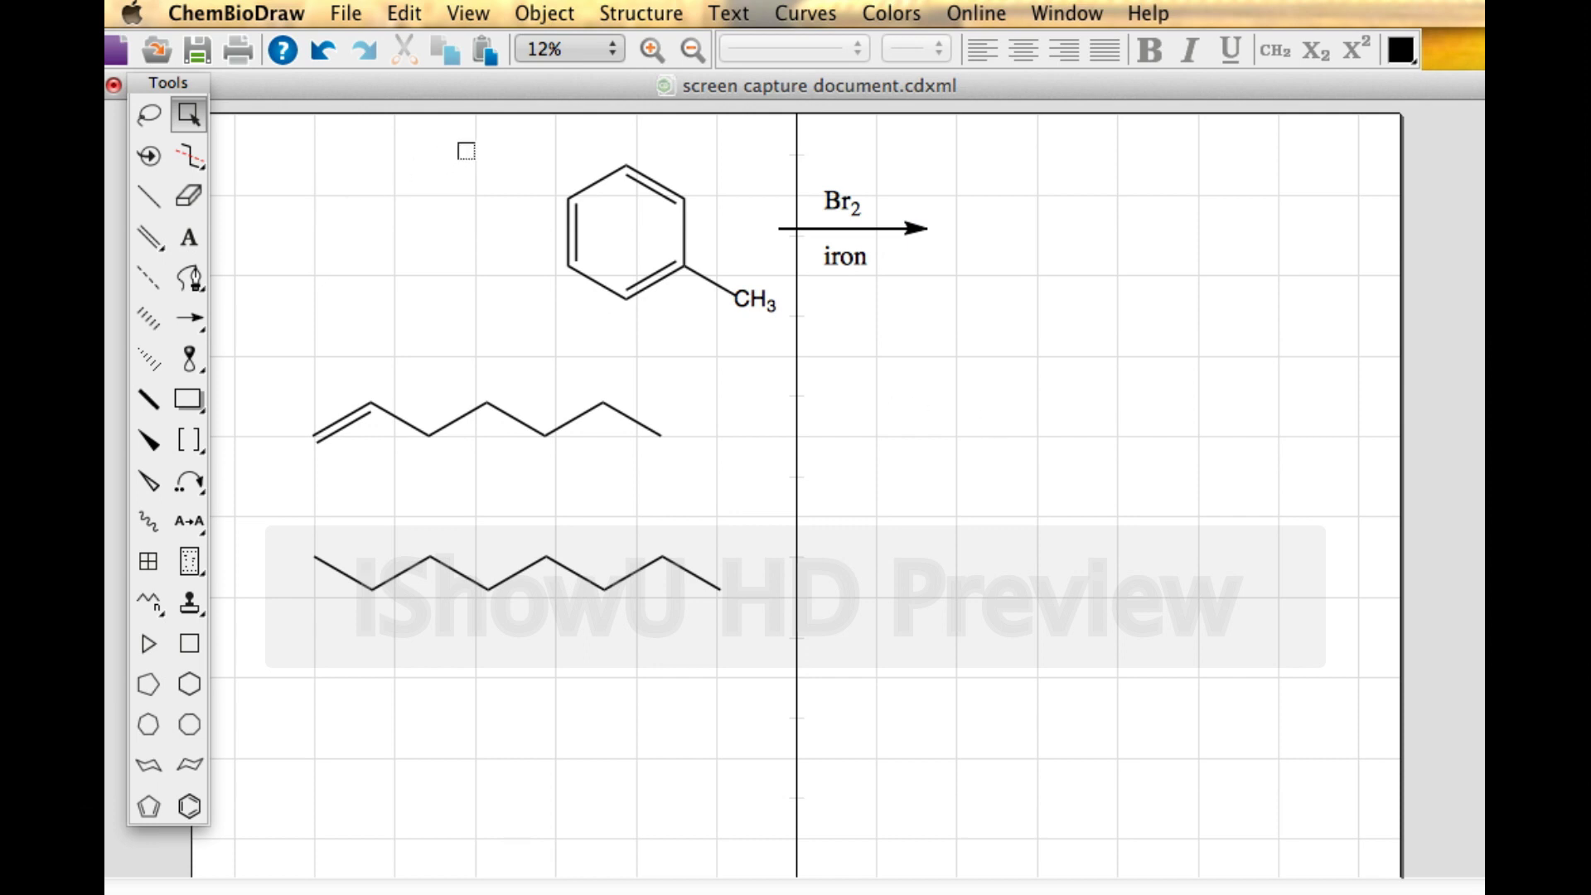
drag(507, 138, 789, 349)
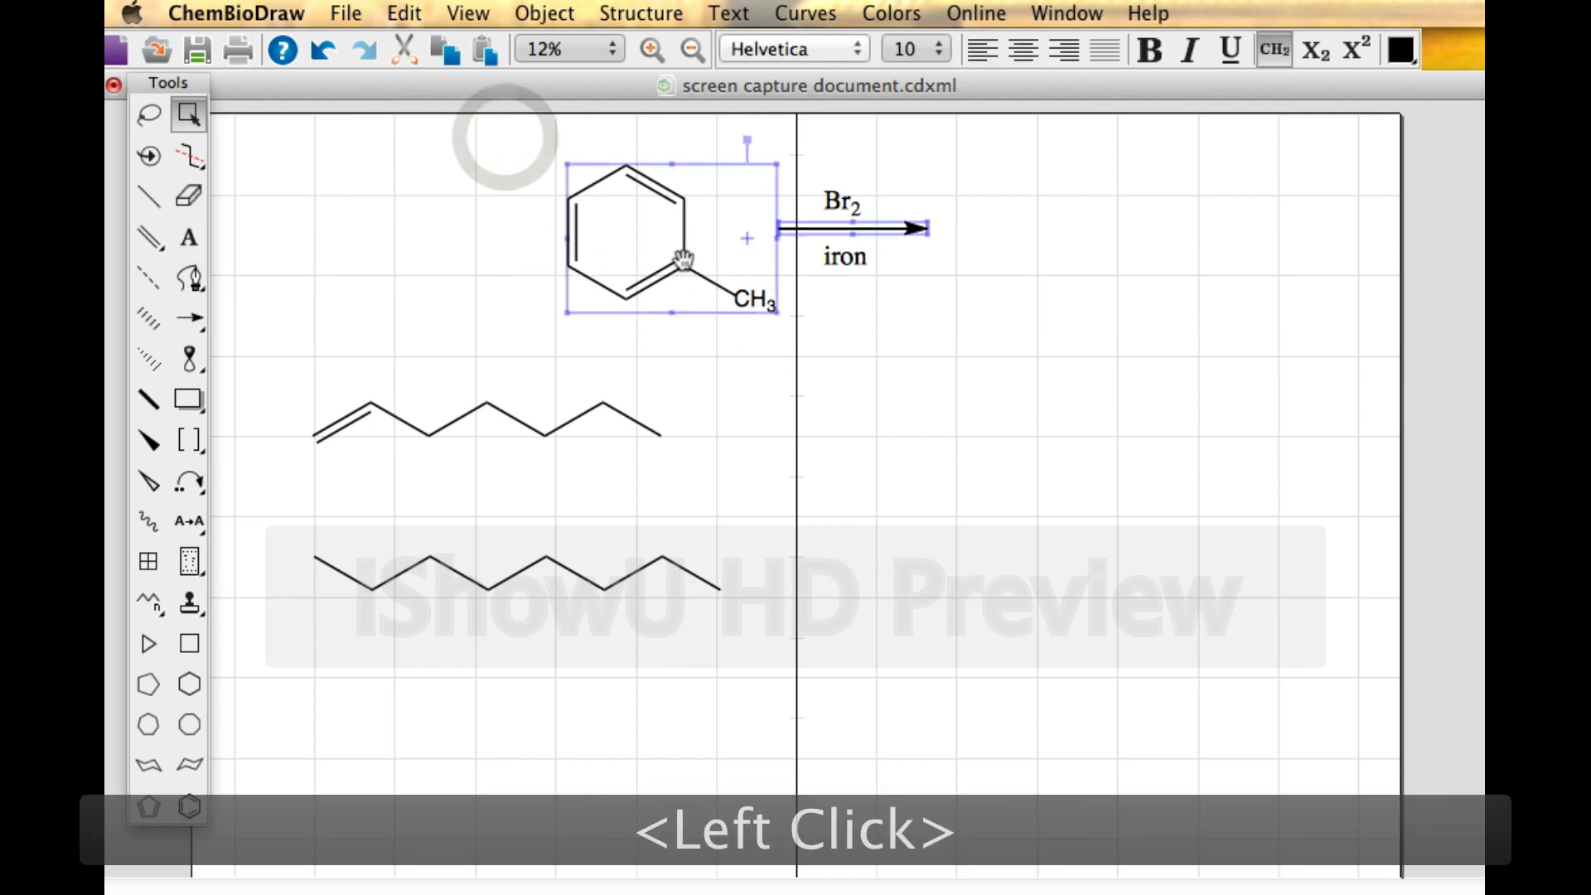
click(508, 136)
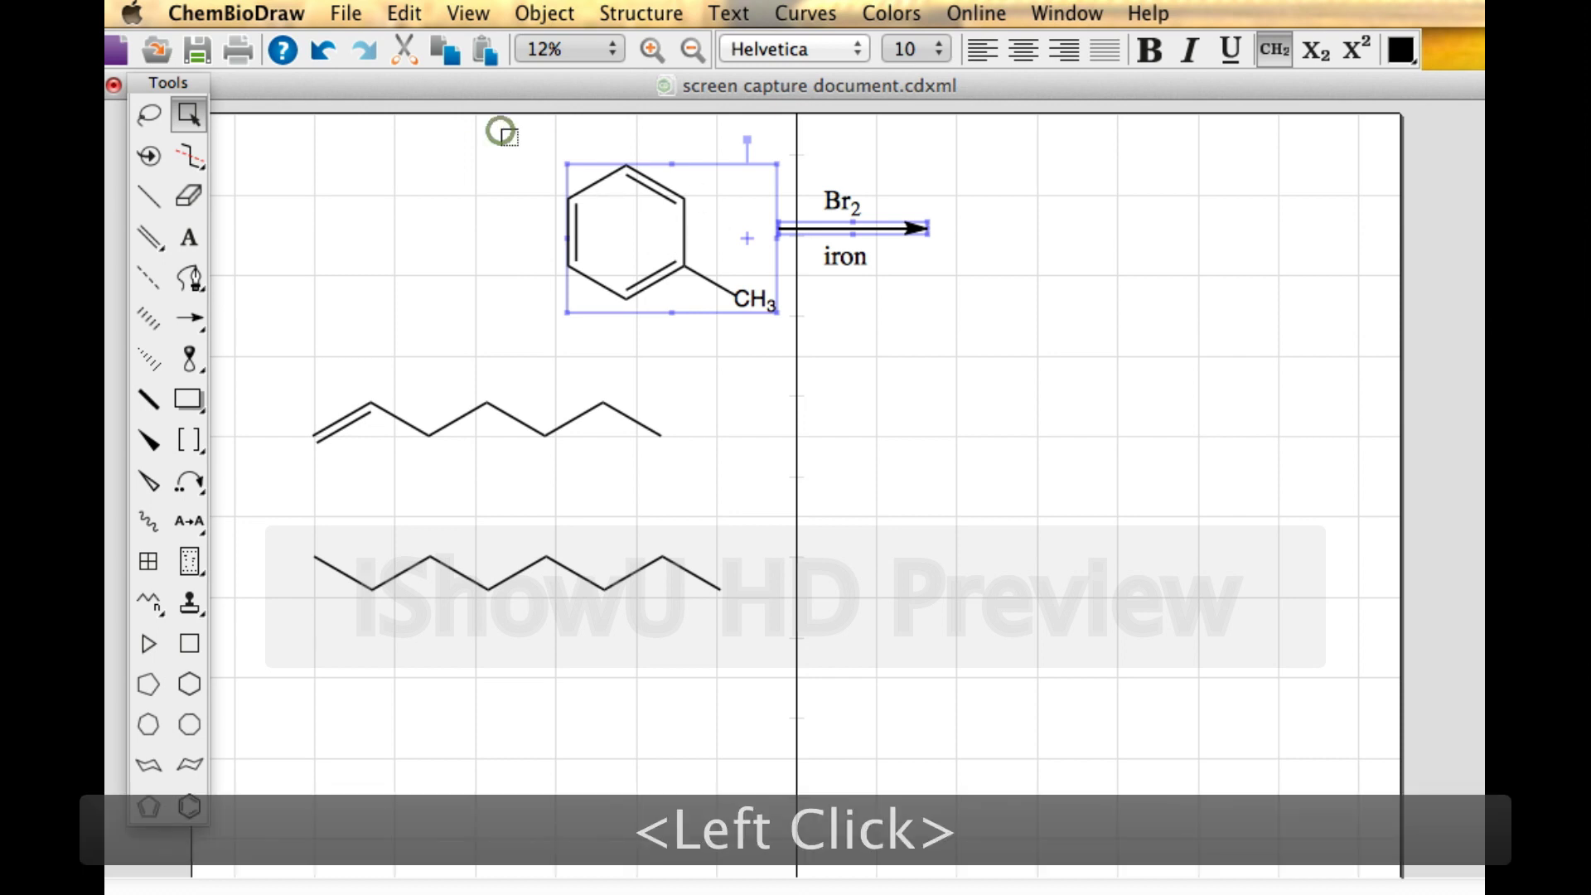
drag(509, 137, 783, 351)
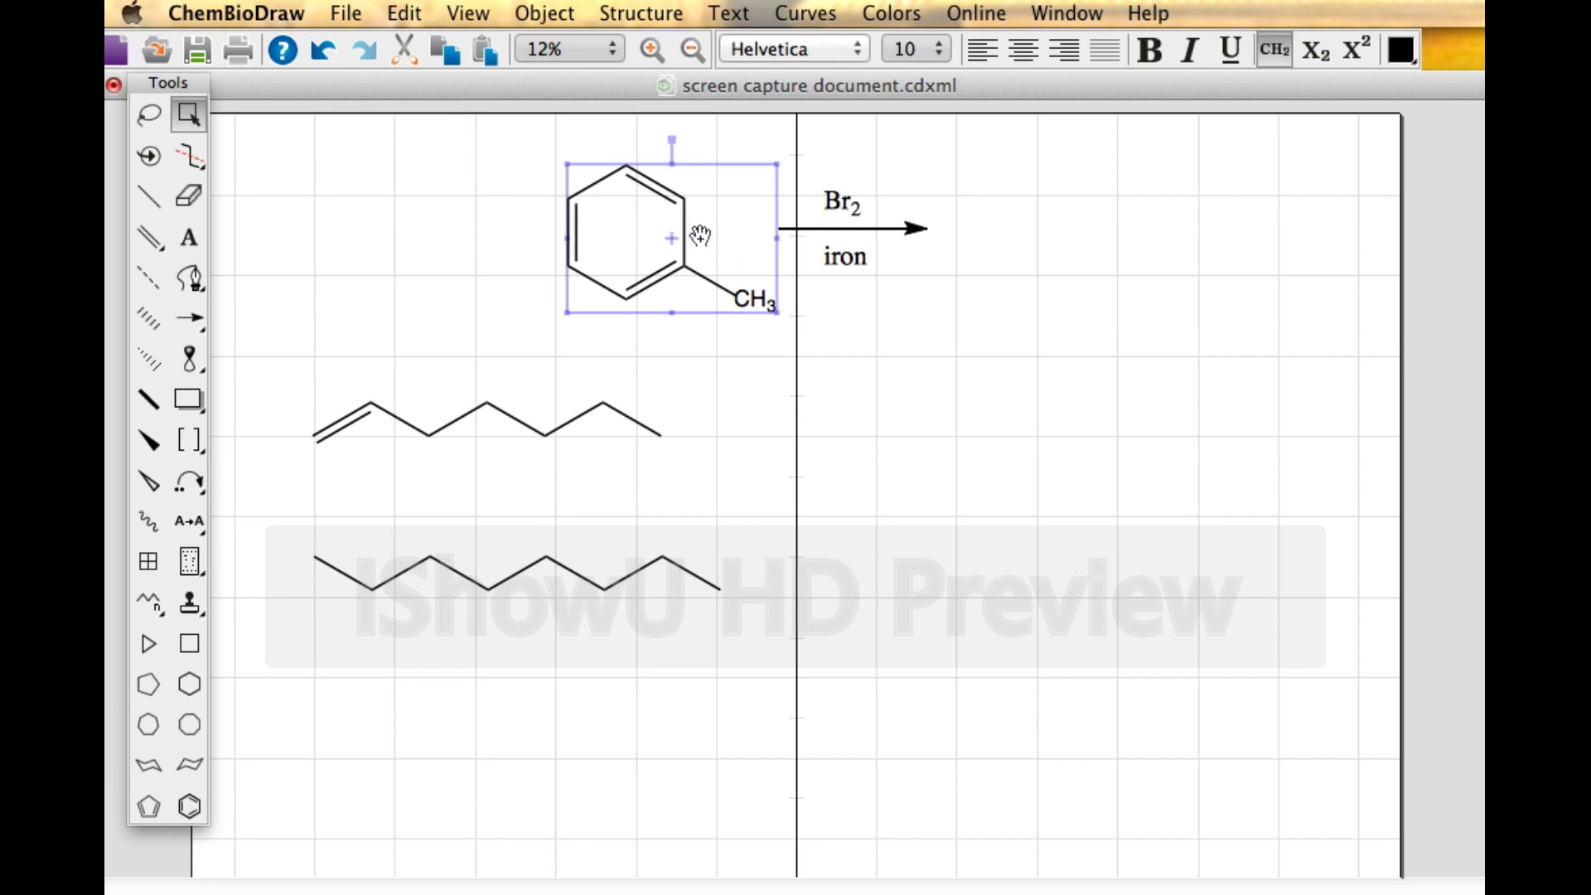
drag(700, 236, 1121, 235)
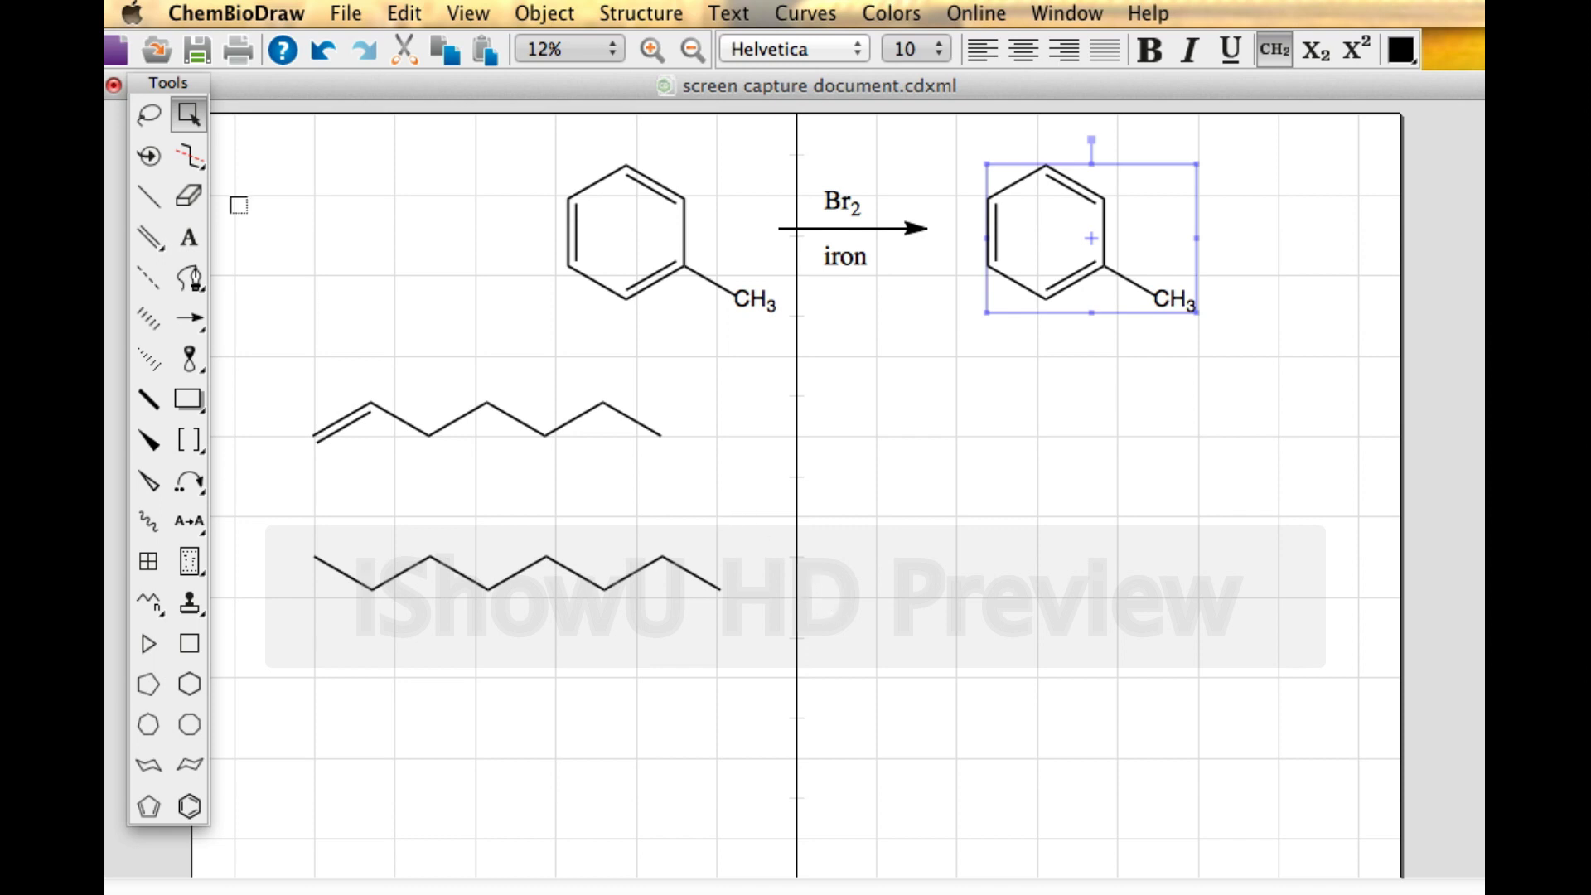
Step: Attach a single bond to the copied toluene's ring carbon opposite the CH3 and label its end Br
click(148, 196)
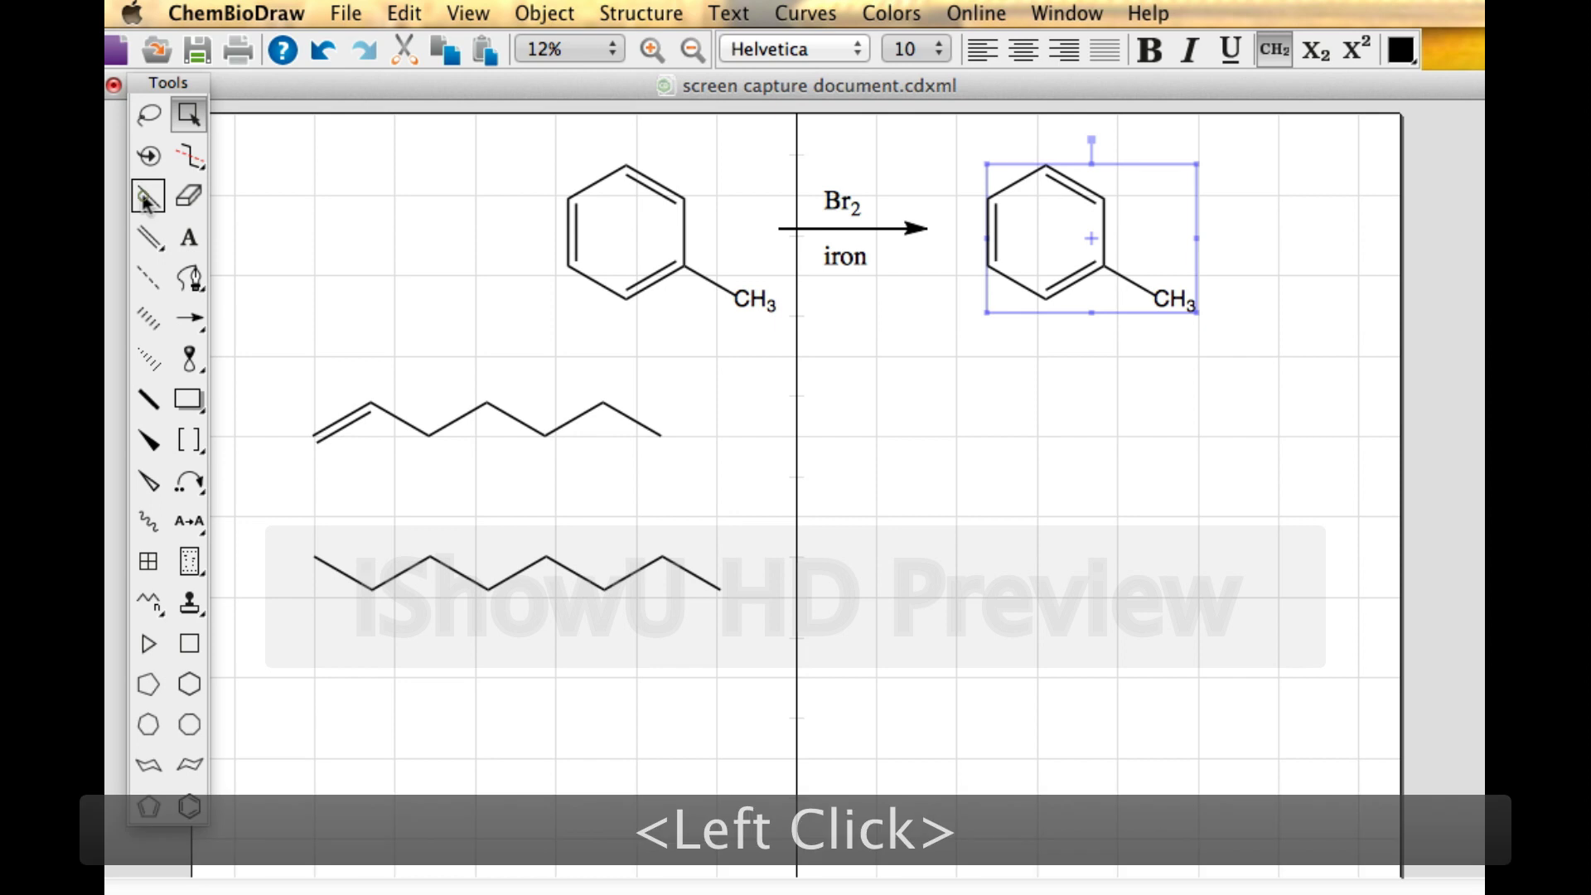
click(985, 200)
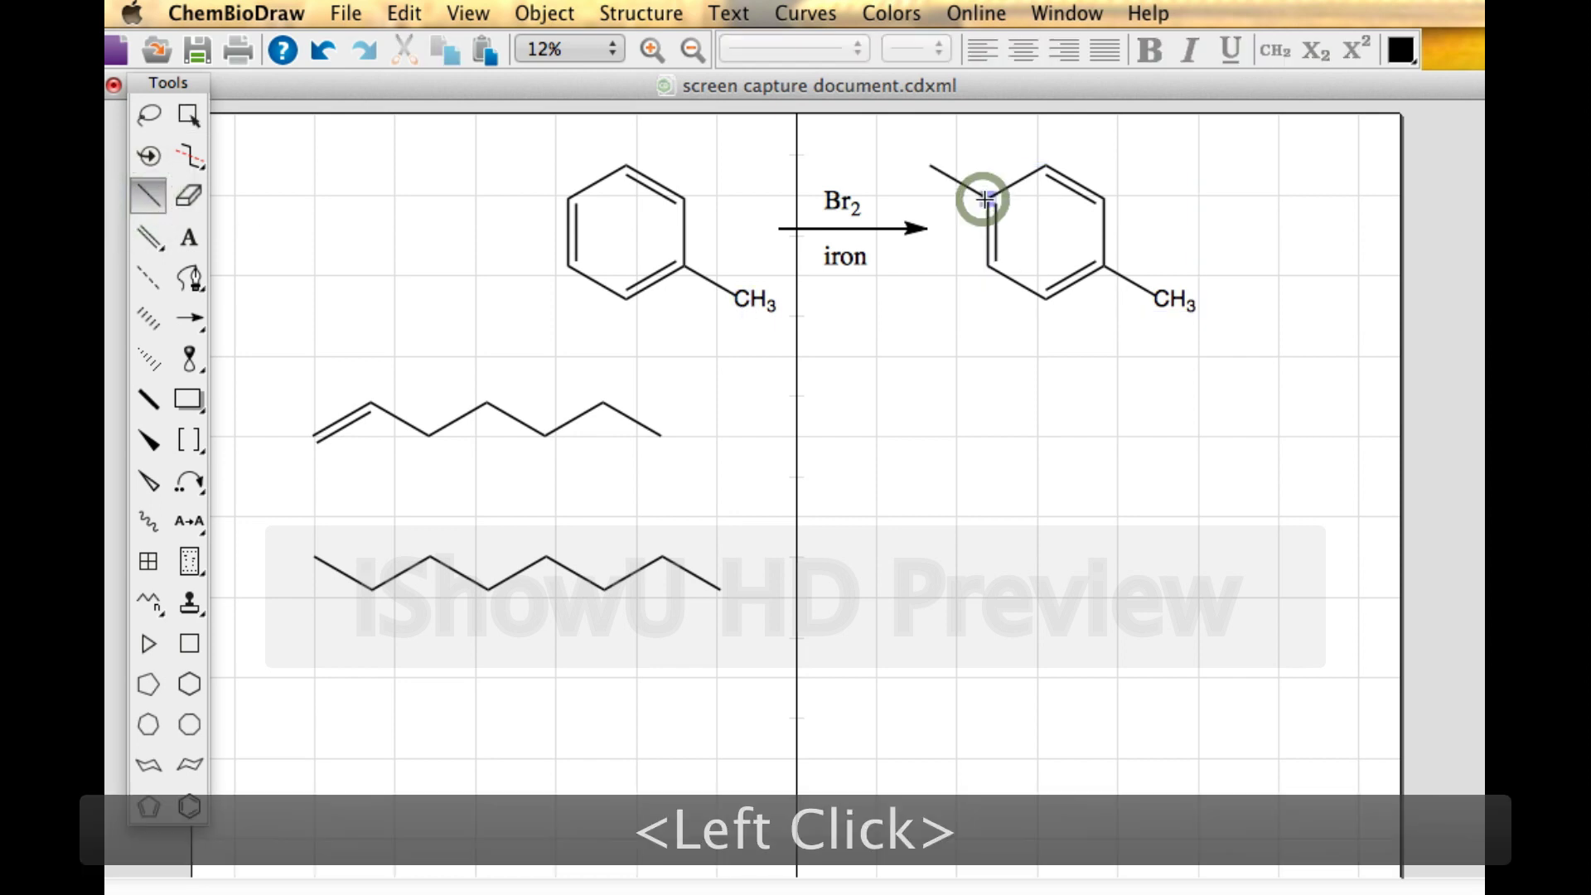
click(189, 238)
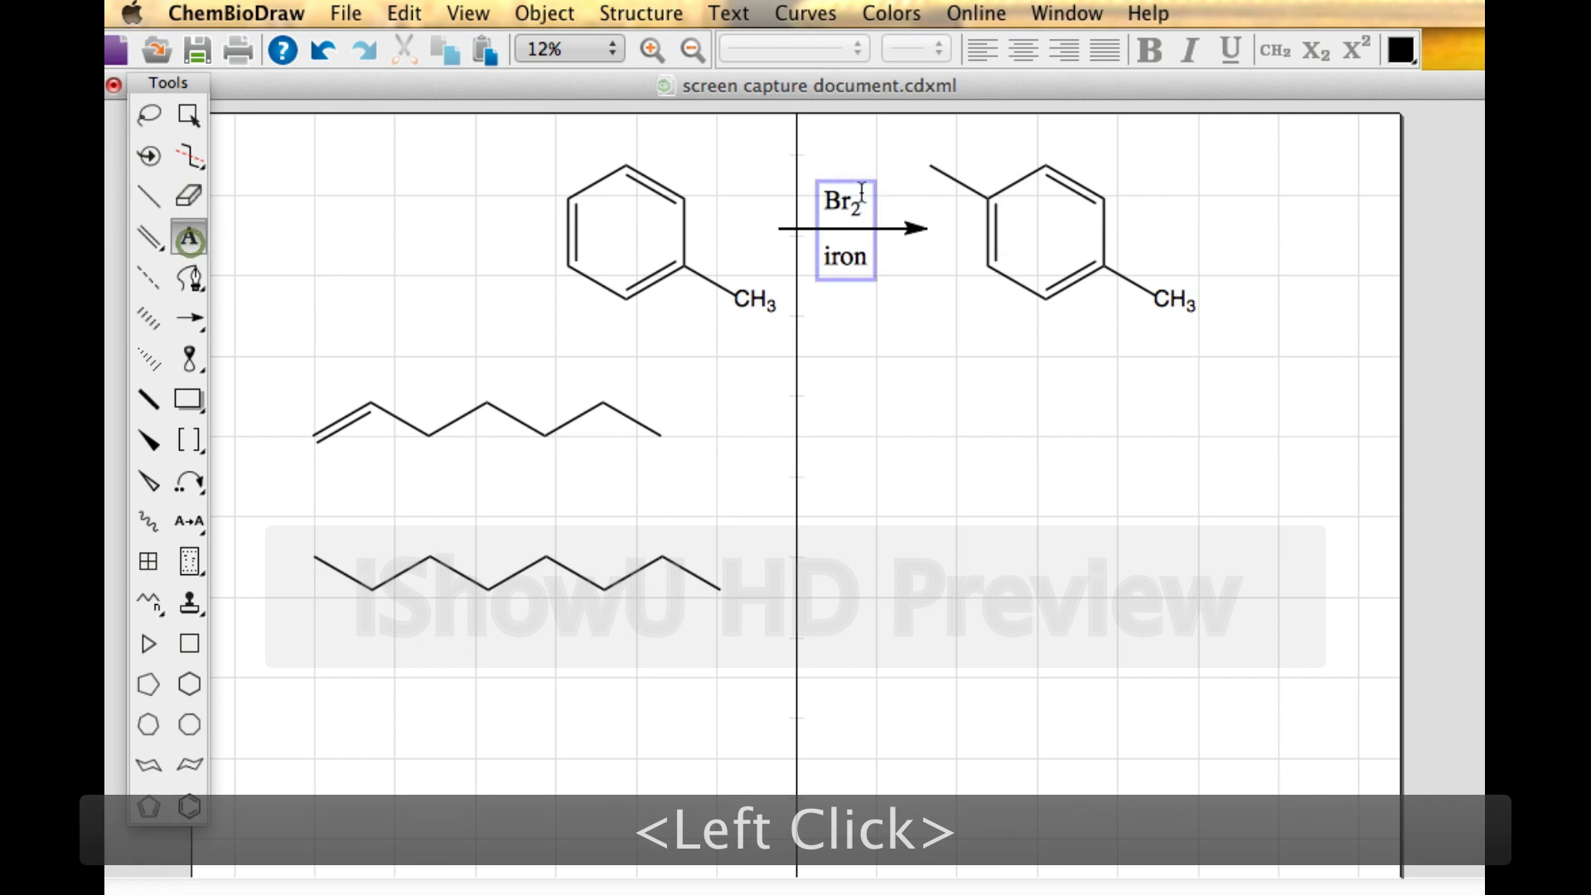
click(930, 165)
text(Br)
Step: Move the brominated product slightly away from the arrowhead and shift both zigzag chains lower on the page
click(189, 115)
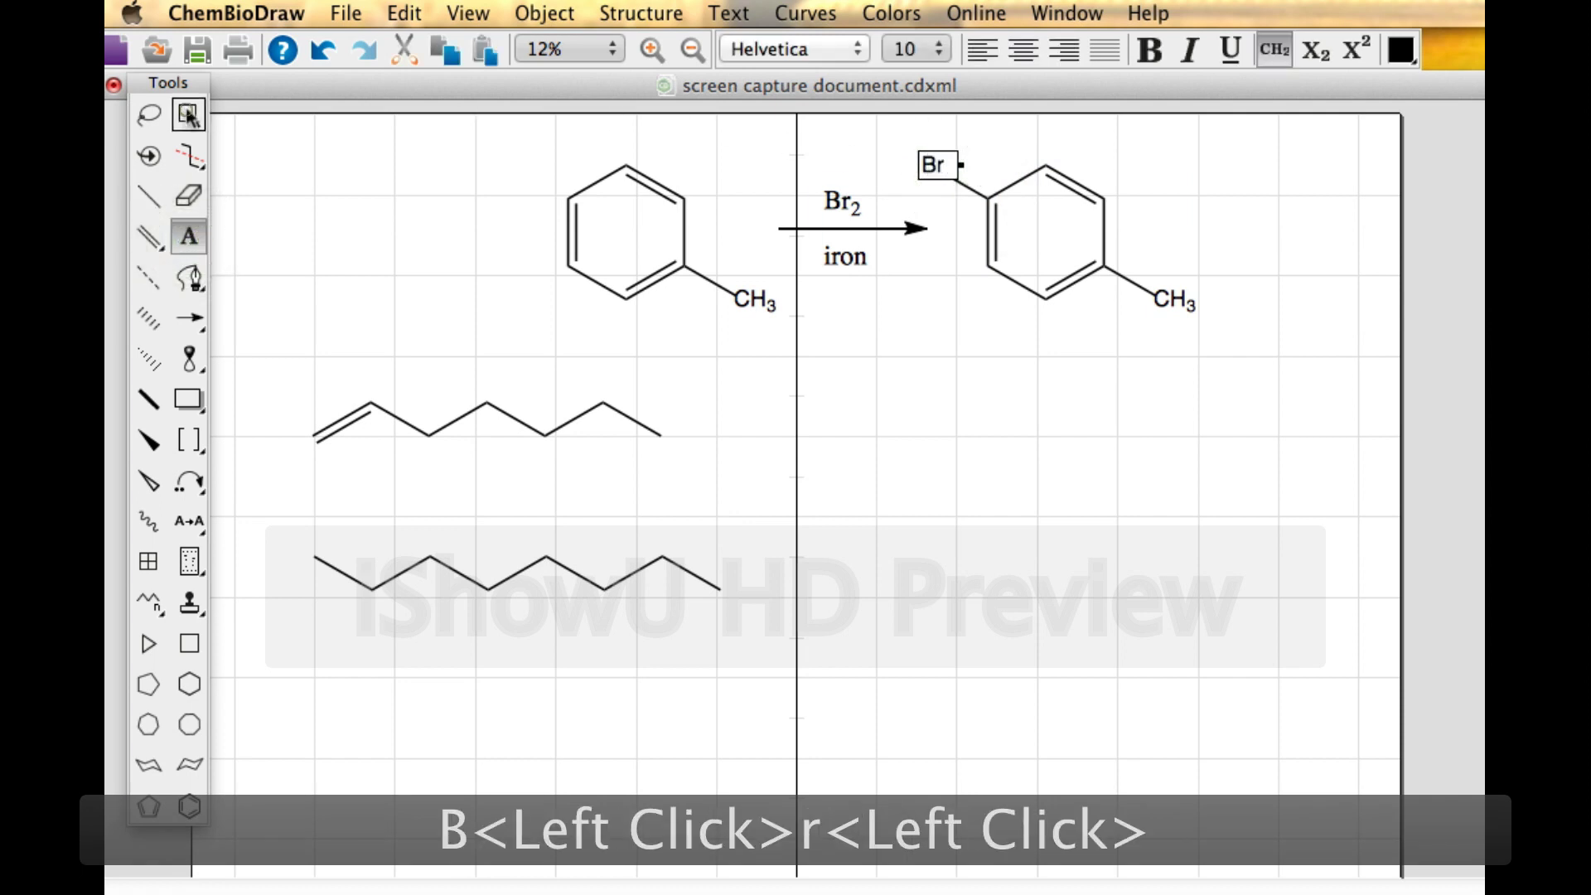
drag(1026, 257, 1063, 257)
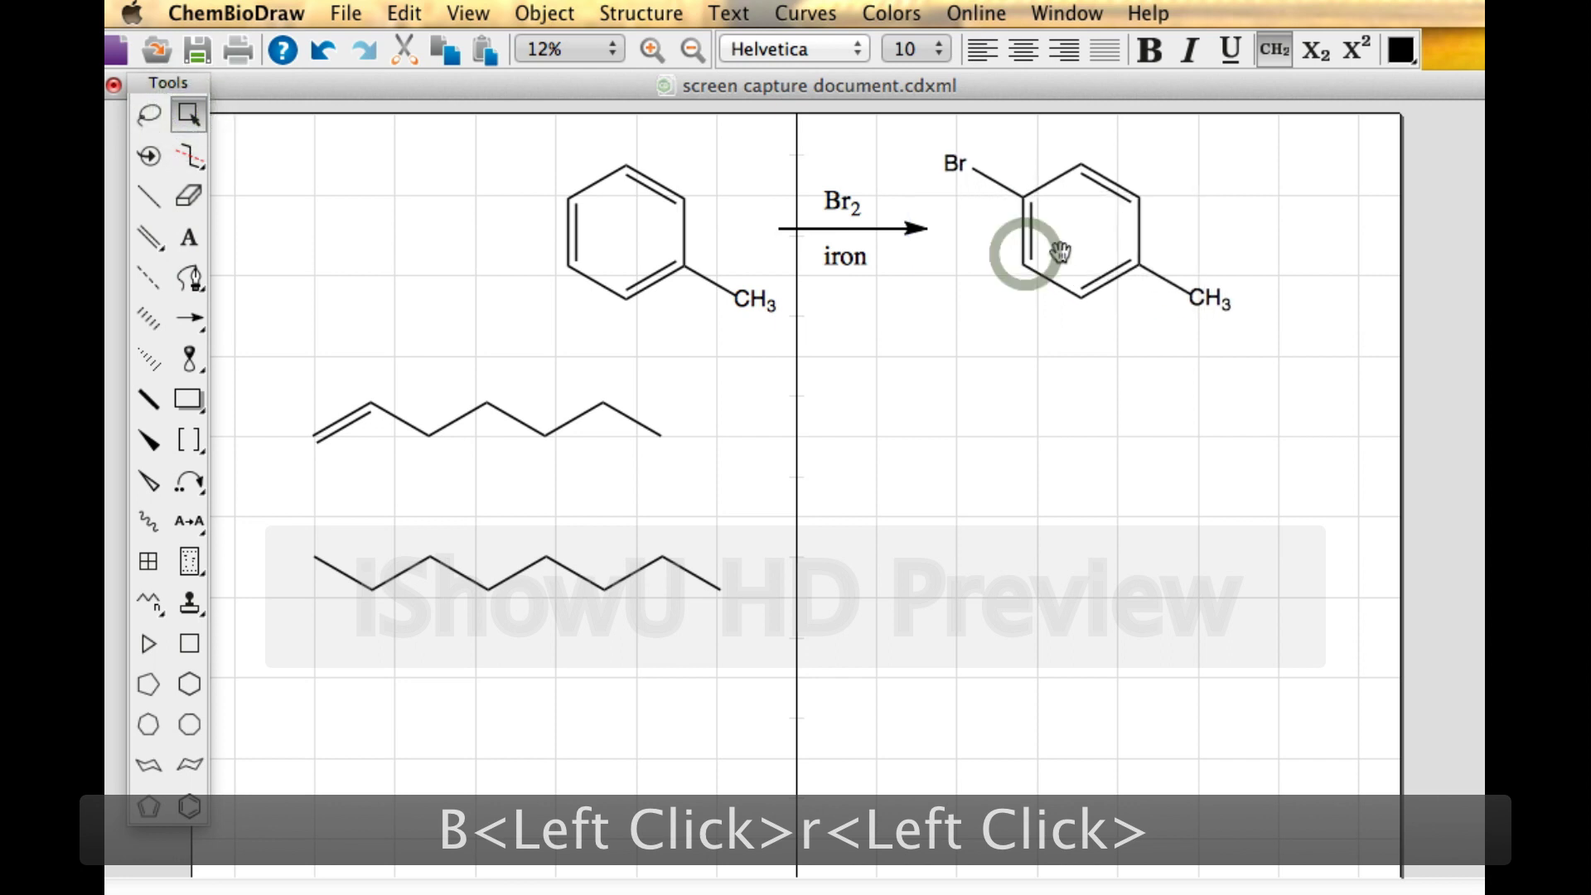
click(1063, 257)
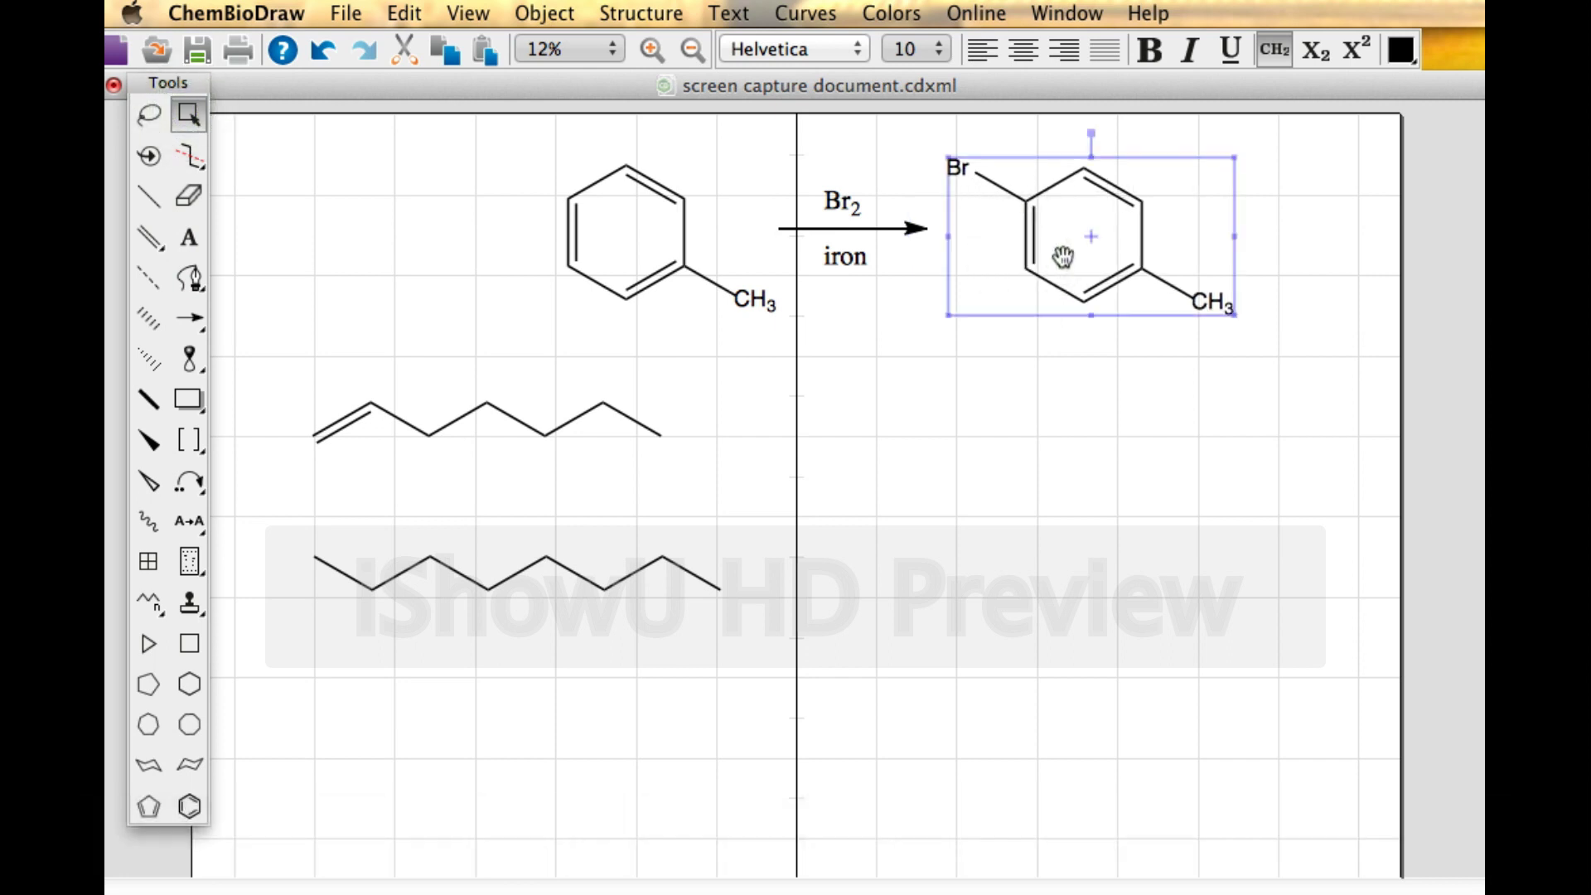
drag(244, 344, 738, 735)
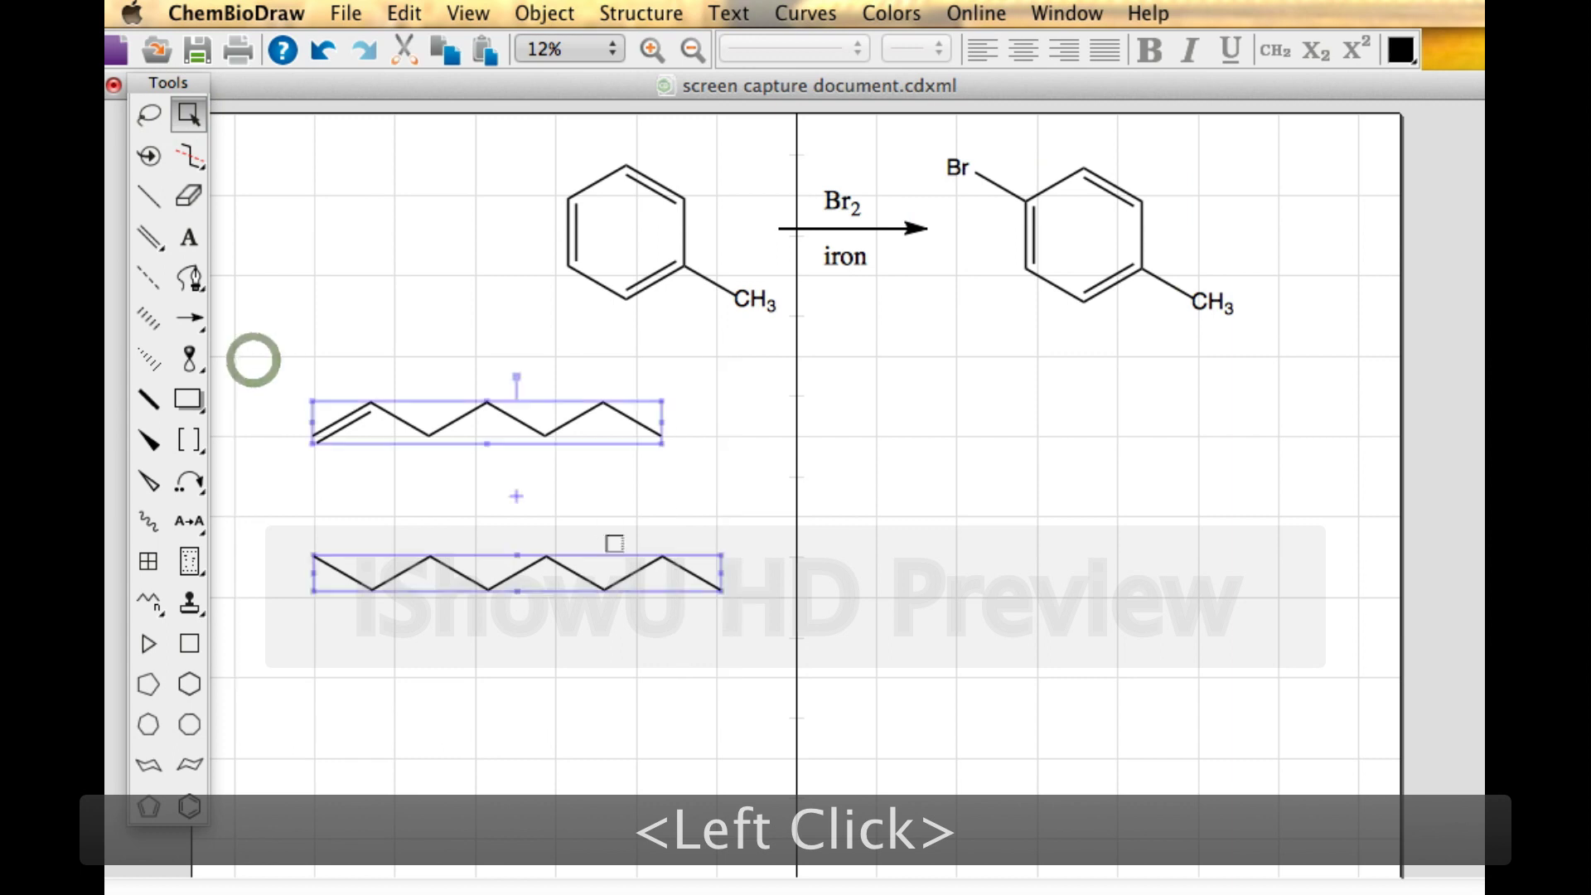
drag(581, 573, 585, 742)
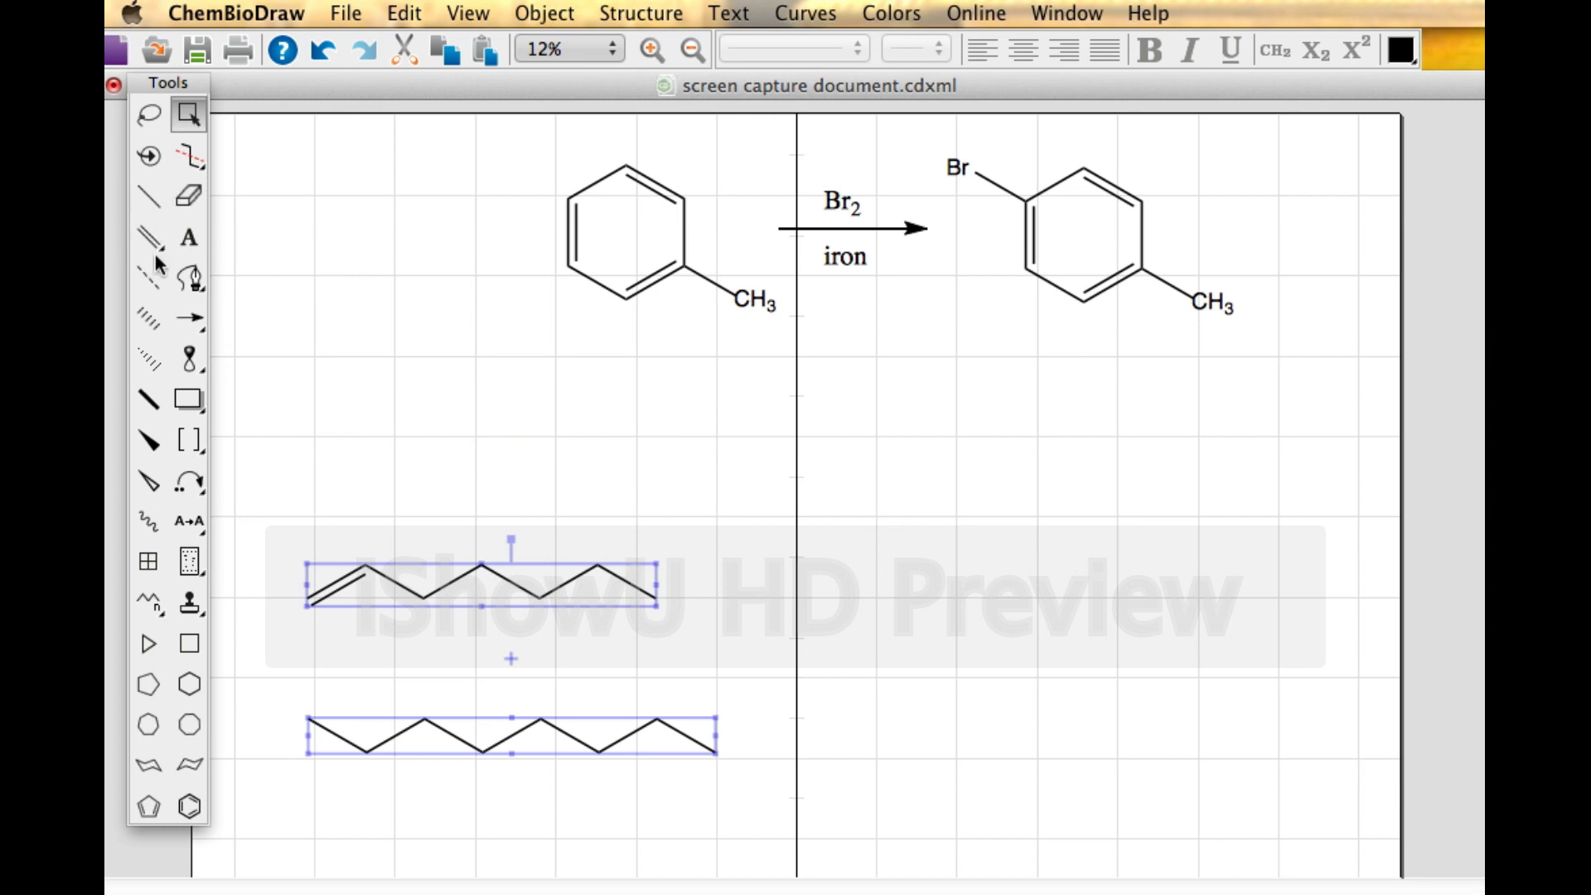
Step: Add a solid wedge bond and a hashed bond pointing down from the third carbon of the double-bonded chain
click(148, 439)
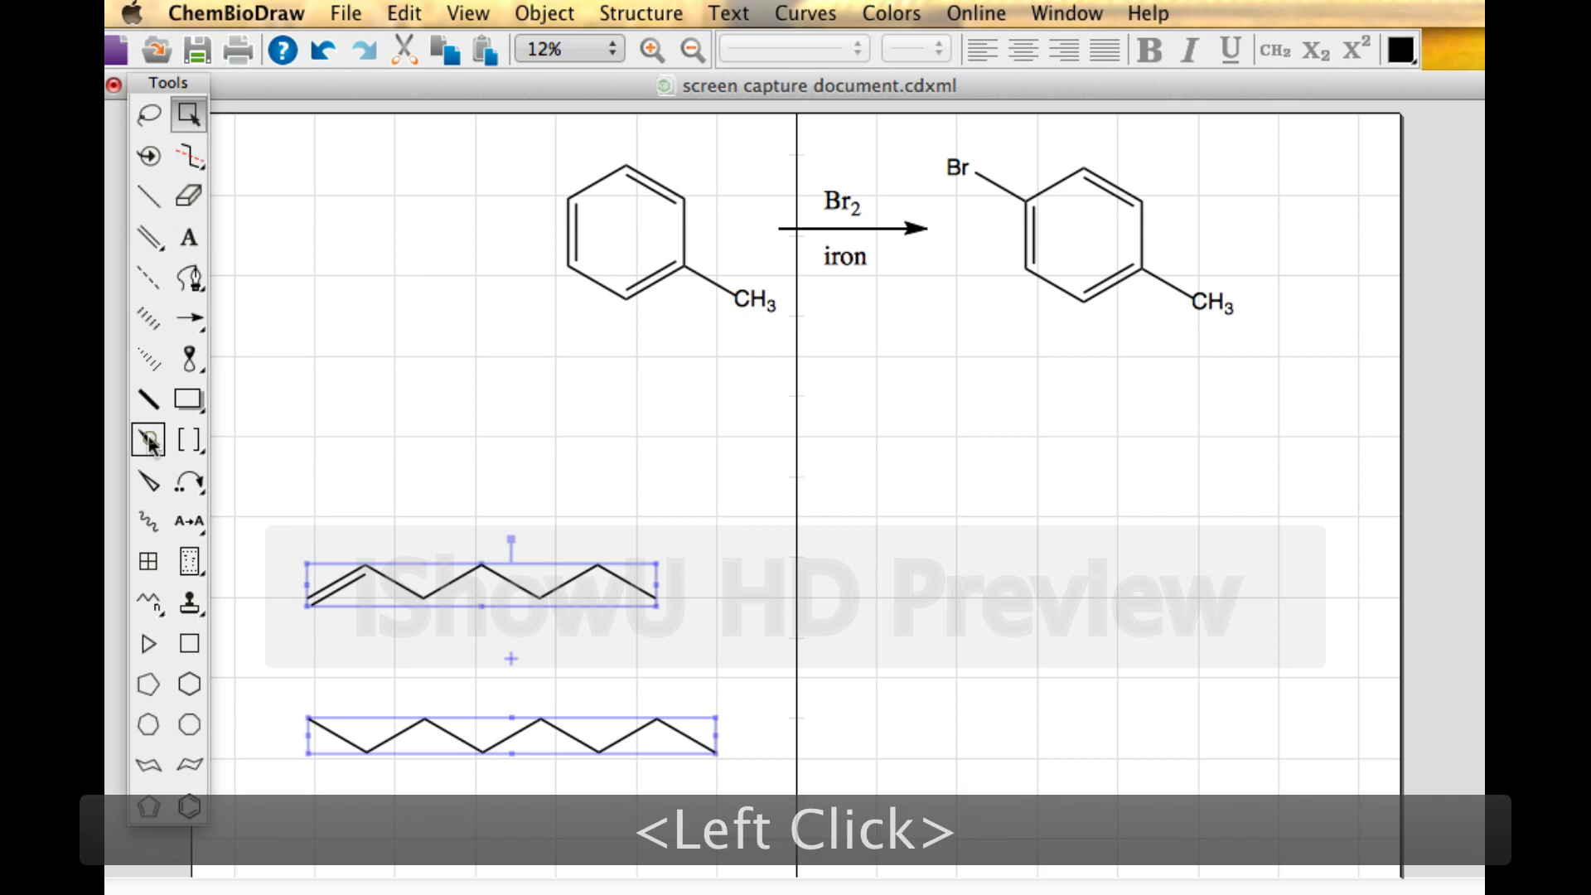
click(424, 599)
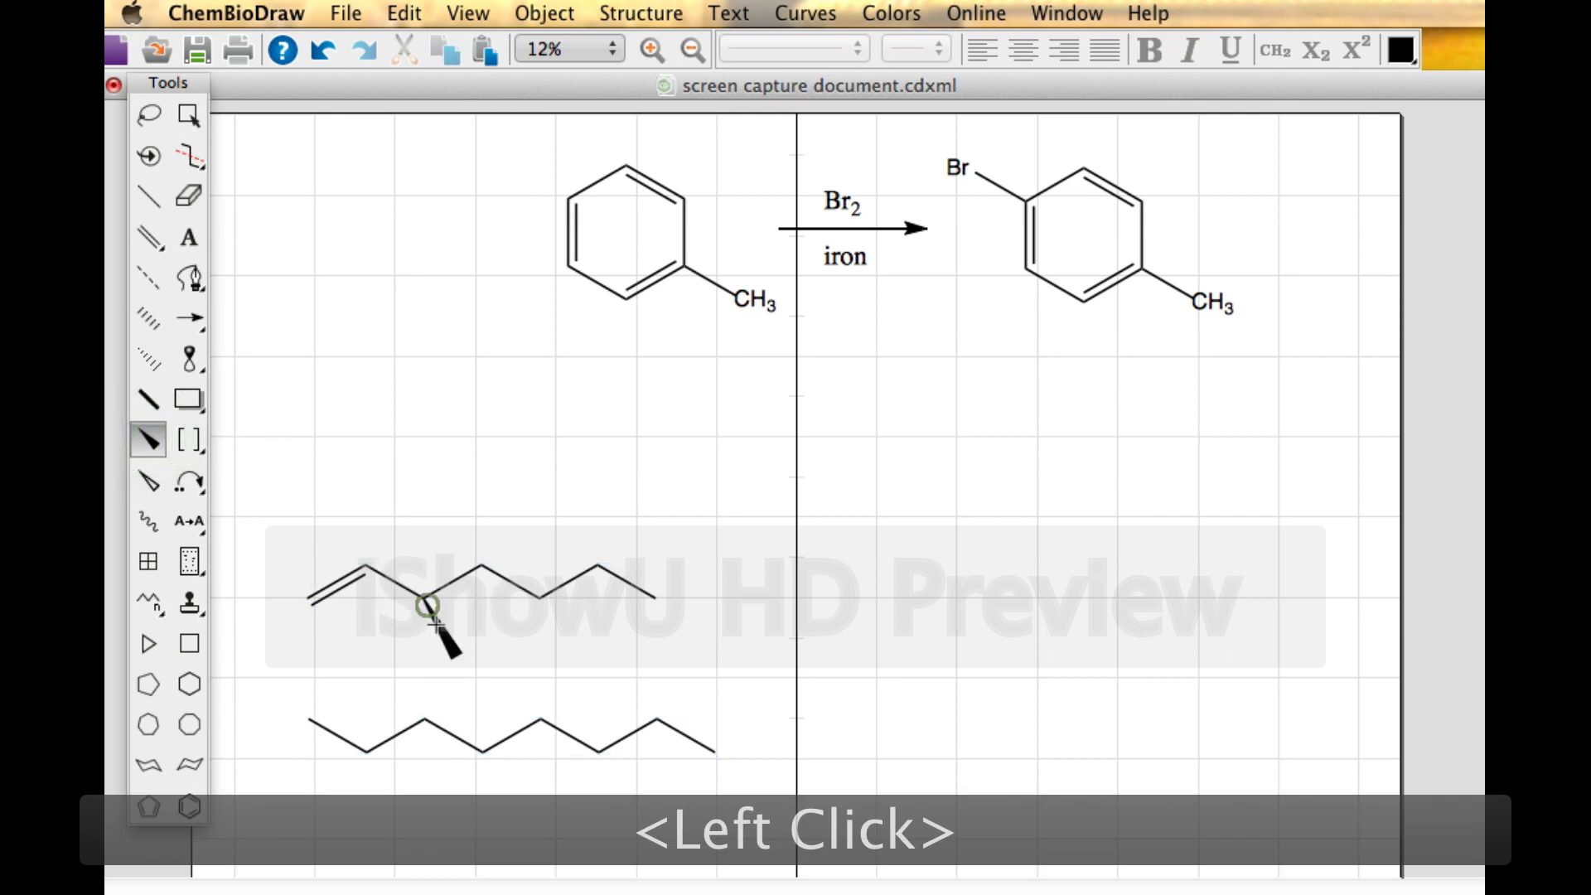
click(148, 318)
click(424, 598)
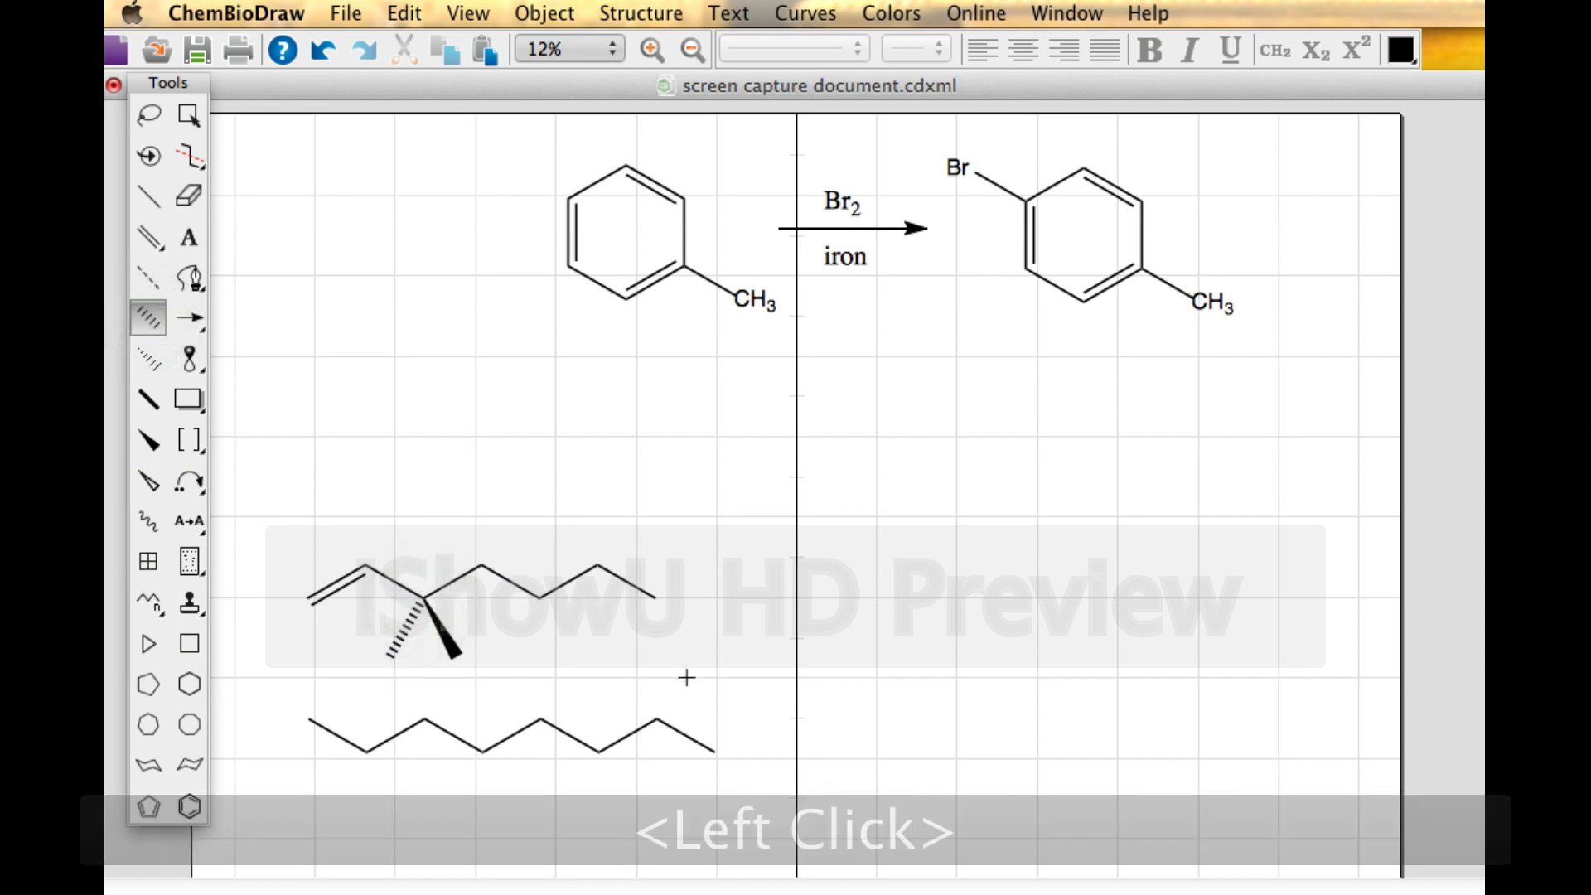
Step: Label the end of the hashed bond H and the end of the solid wedge bond ME
click(188, 238)
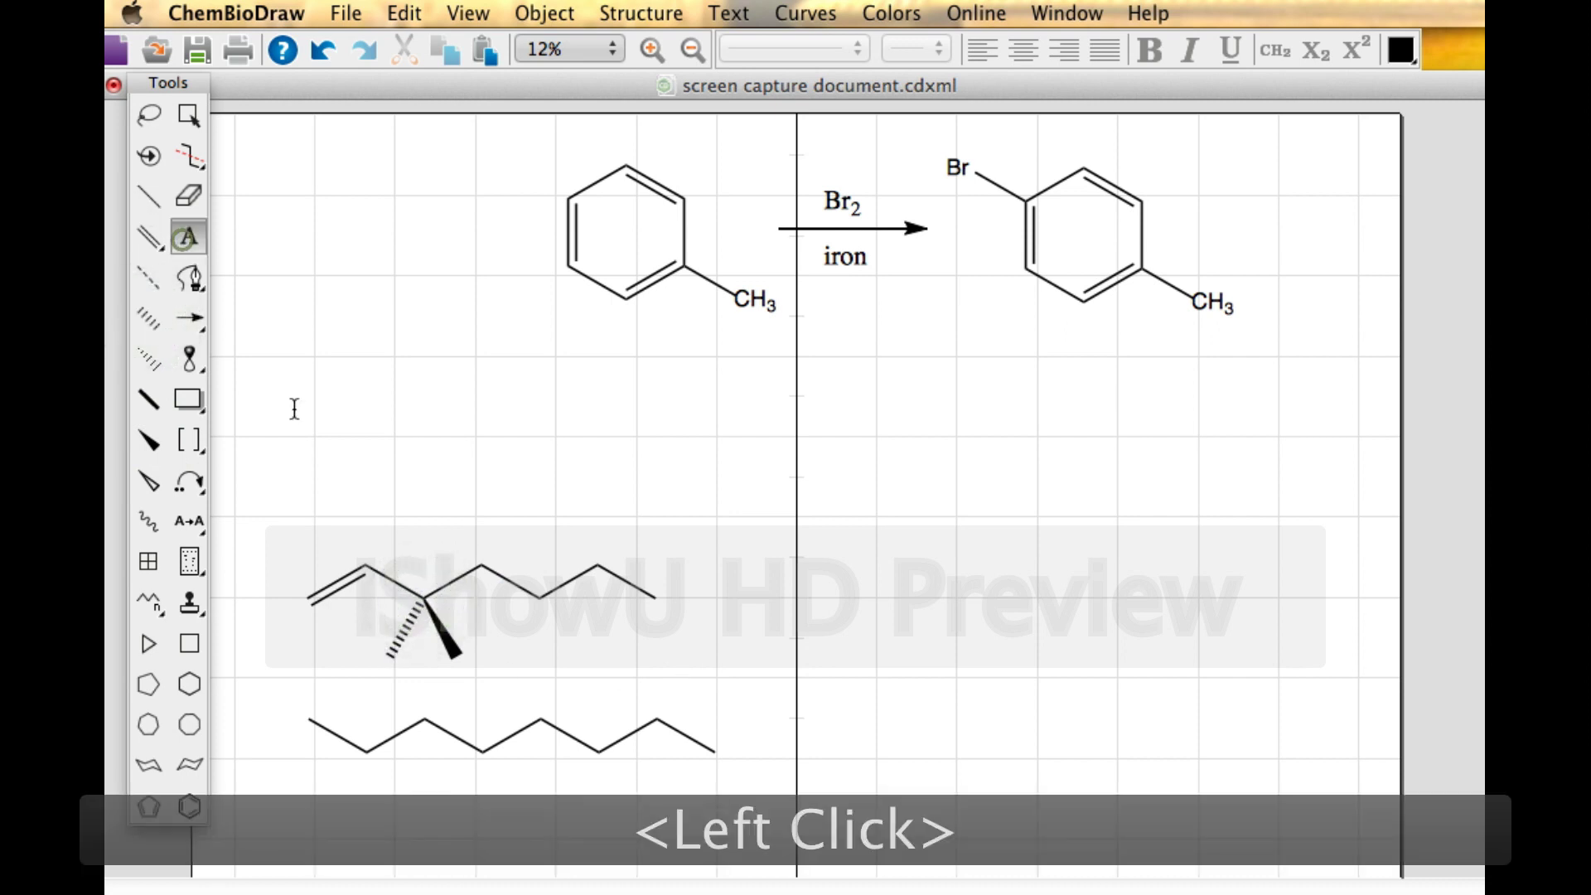
click(388, 659)
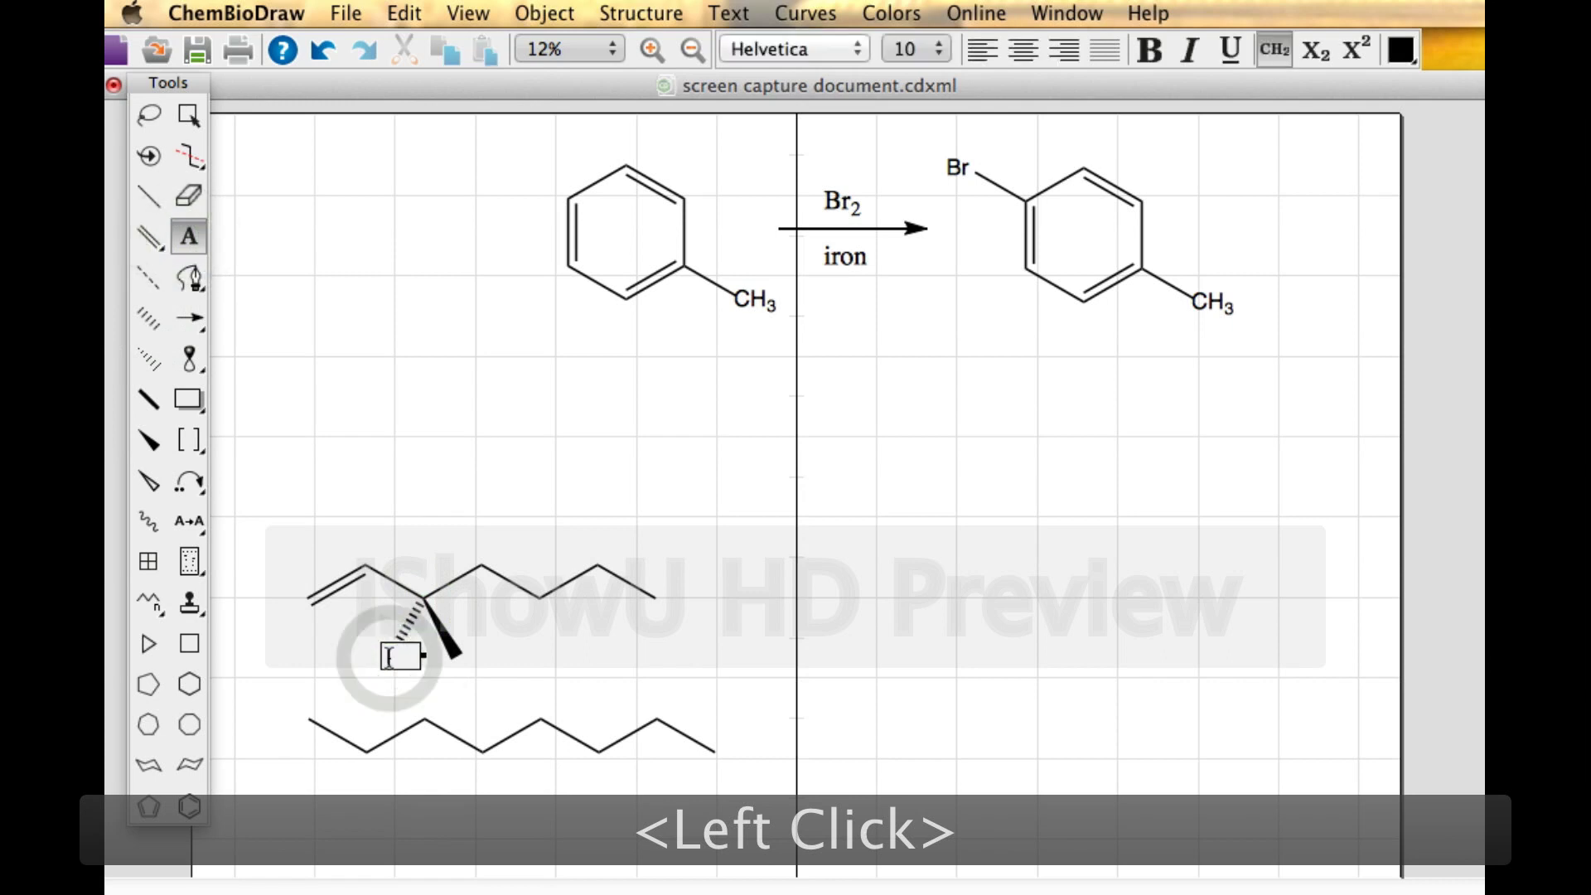
text(h)
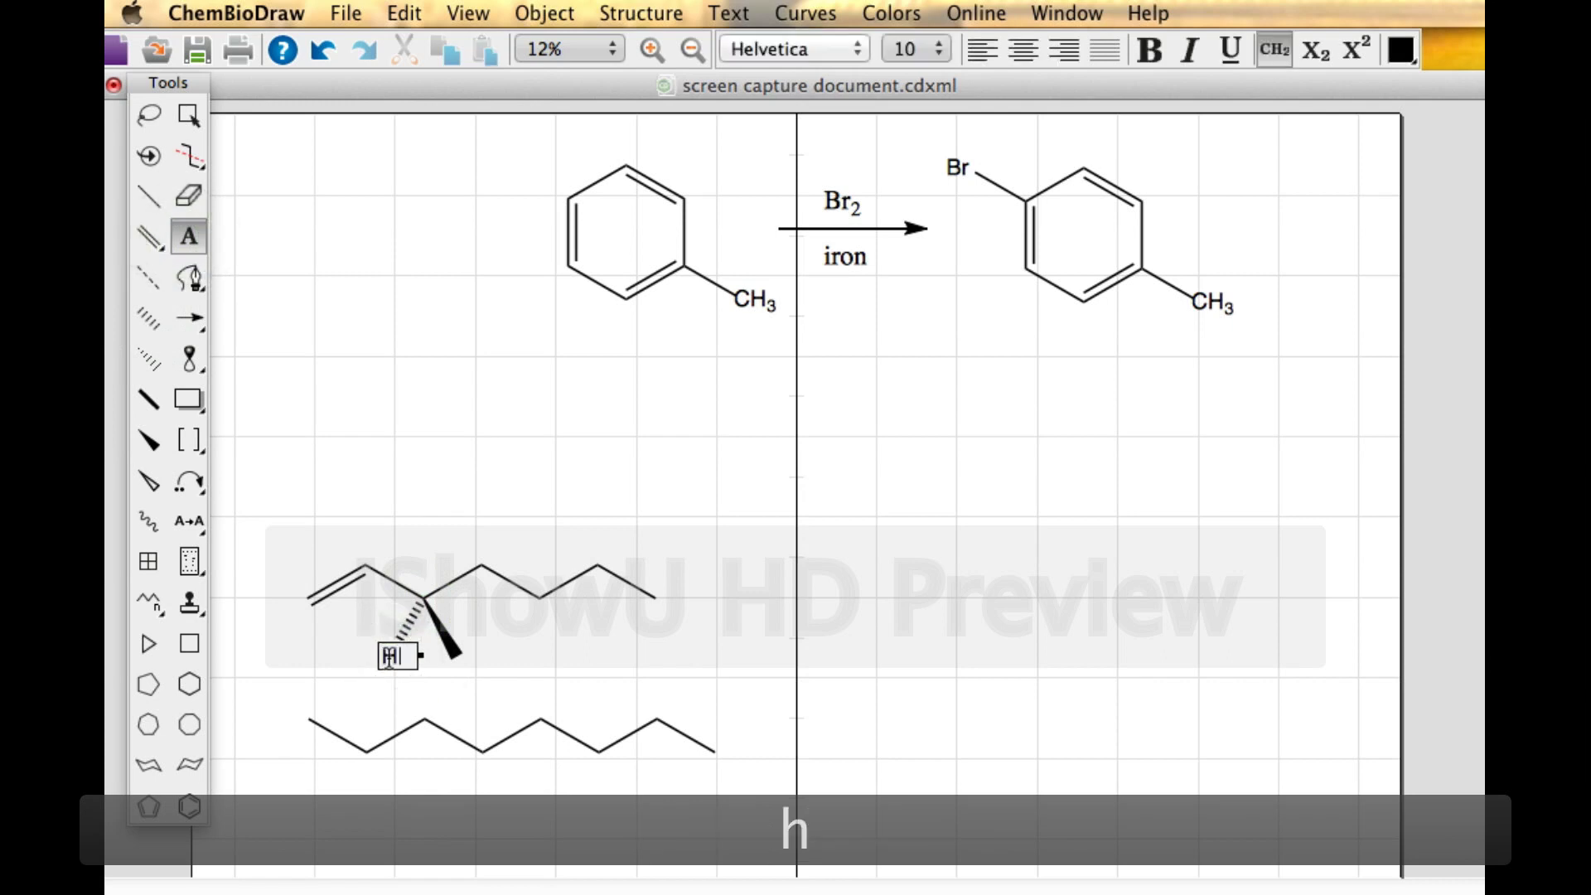
click(450, 654)
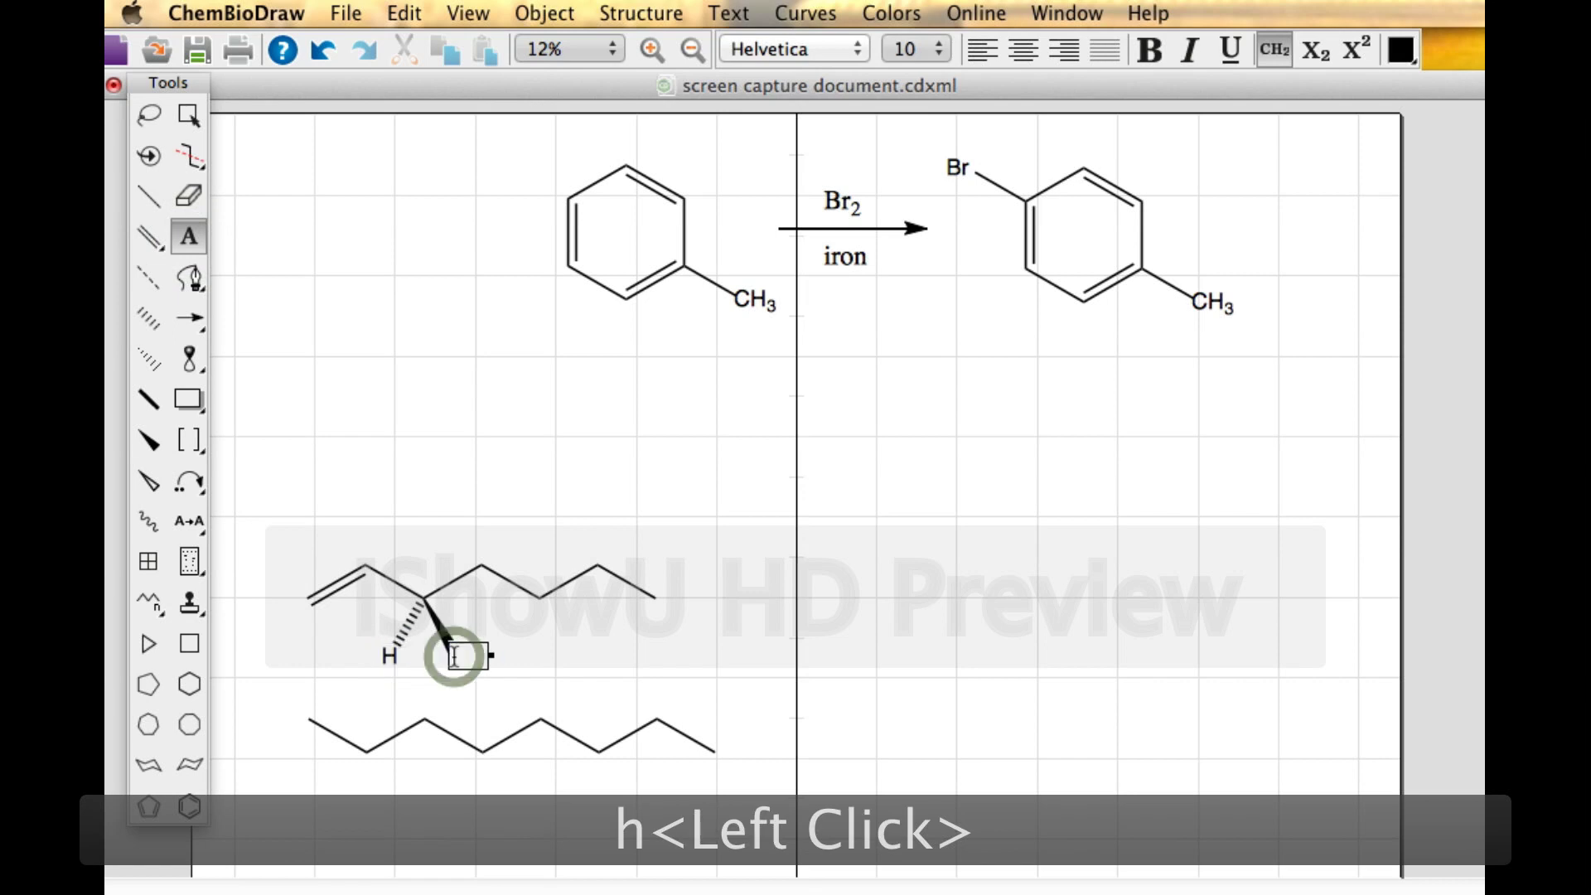
text(Me)
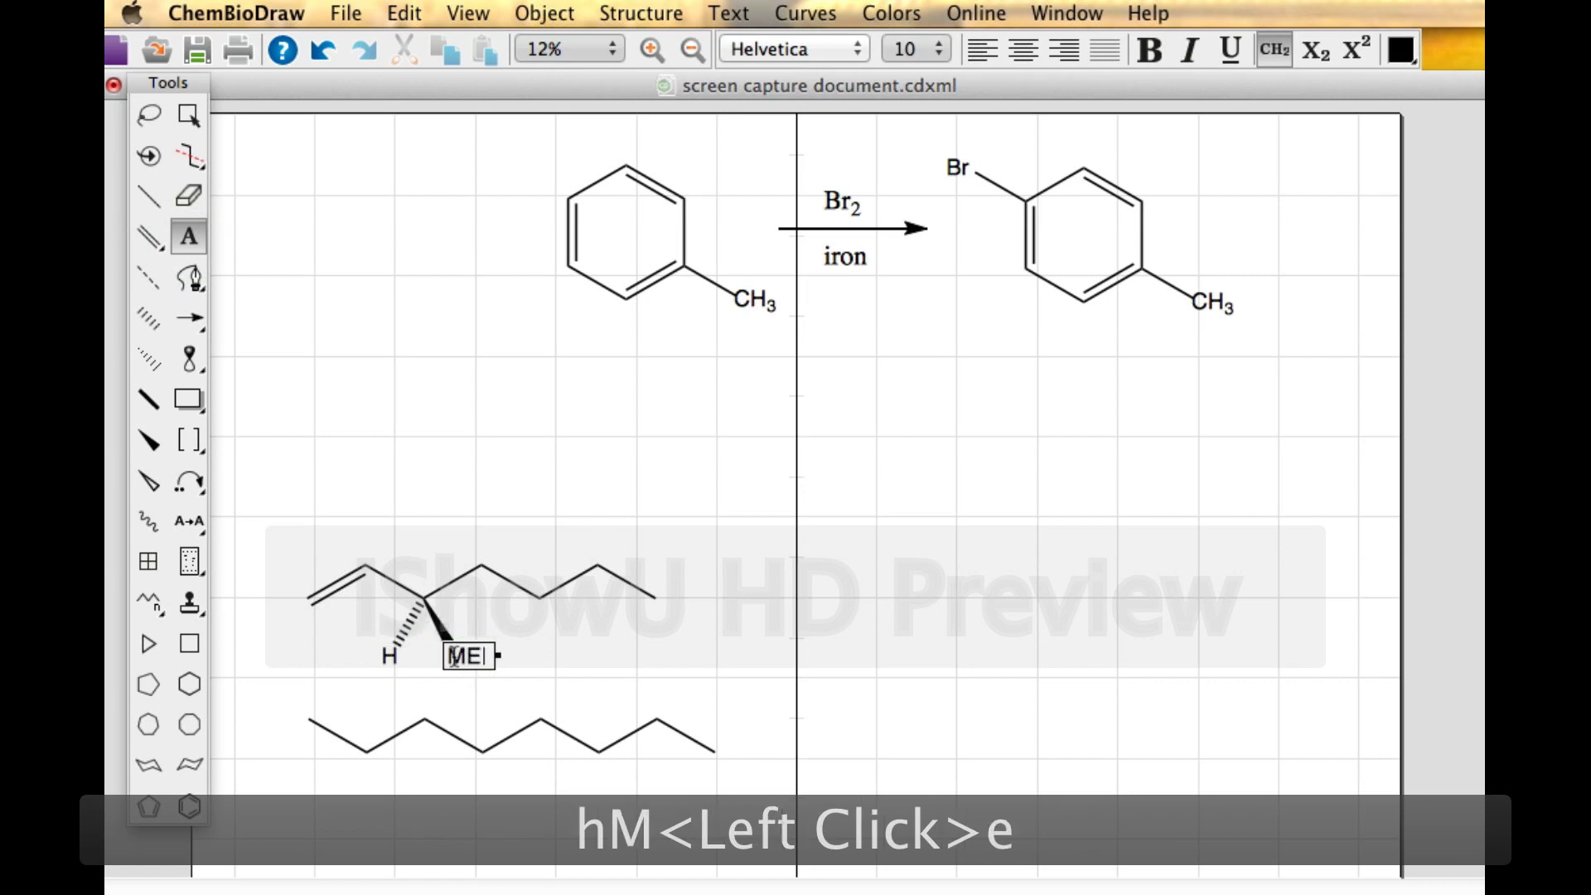
Step: Correct the label at the end of the solid wedge bond to Me and finish editing it
key(BackSpace)
text(w)
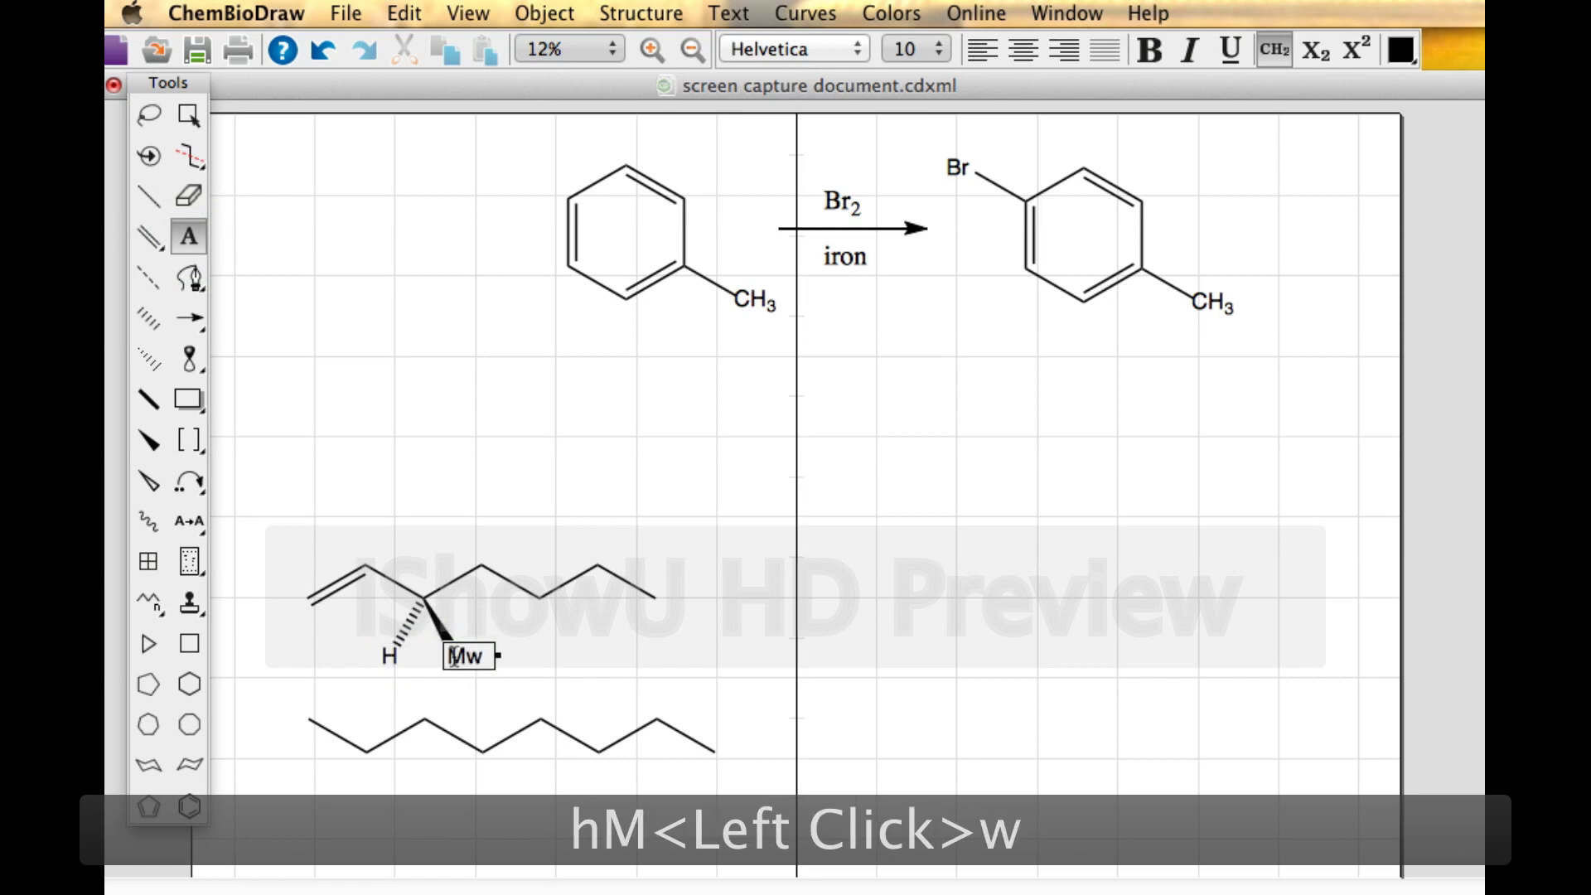
key(BackSpace)
text(e)
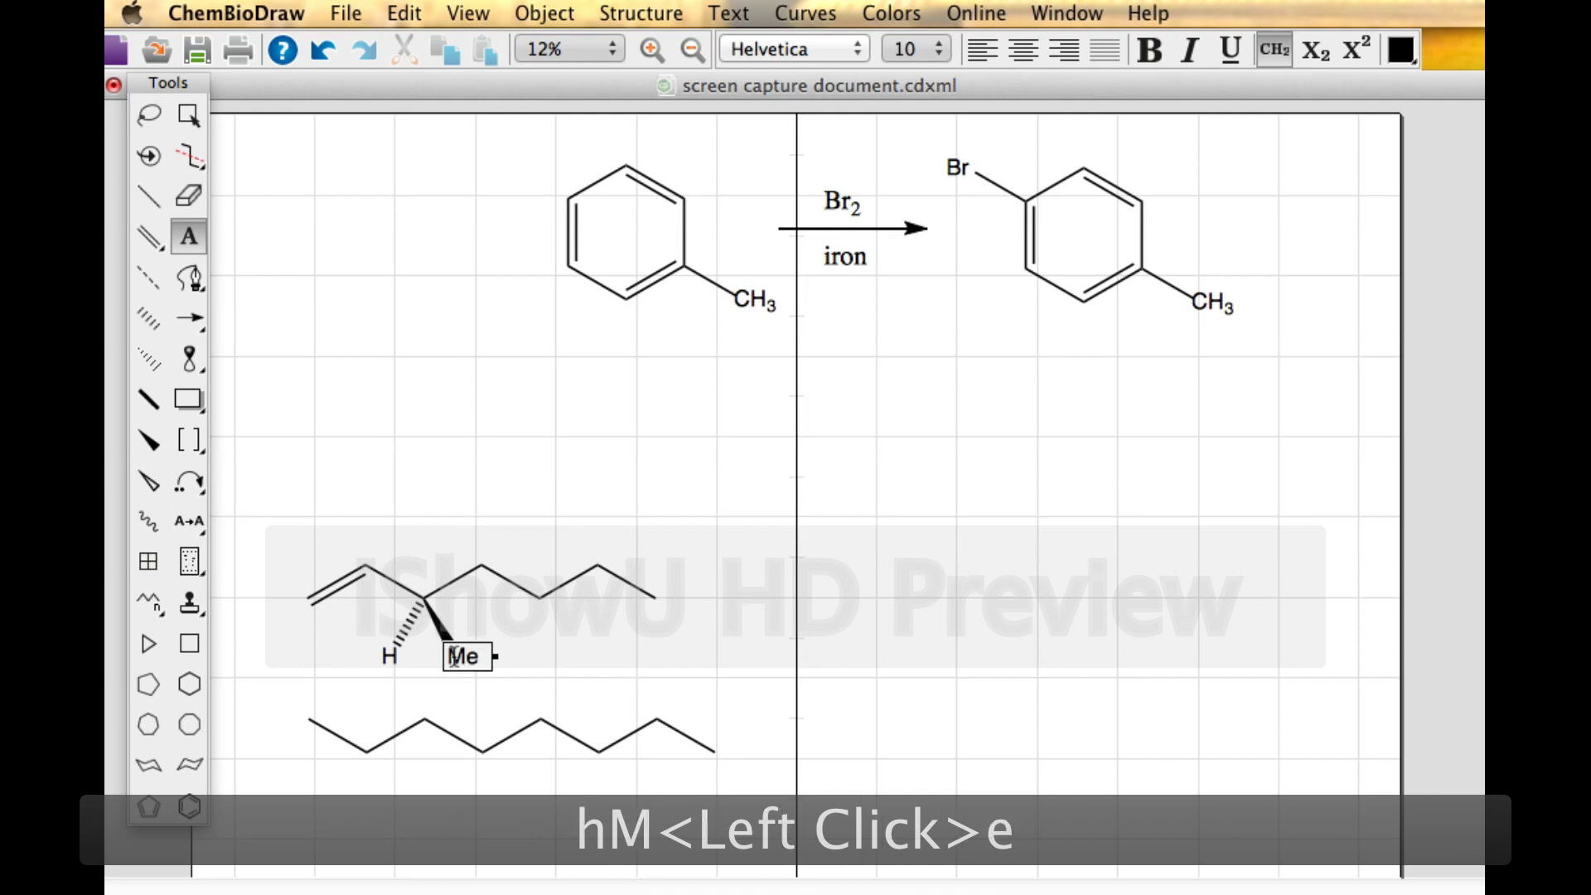
click(1067, 537)
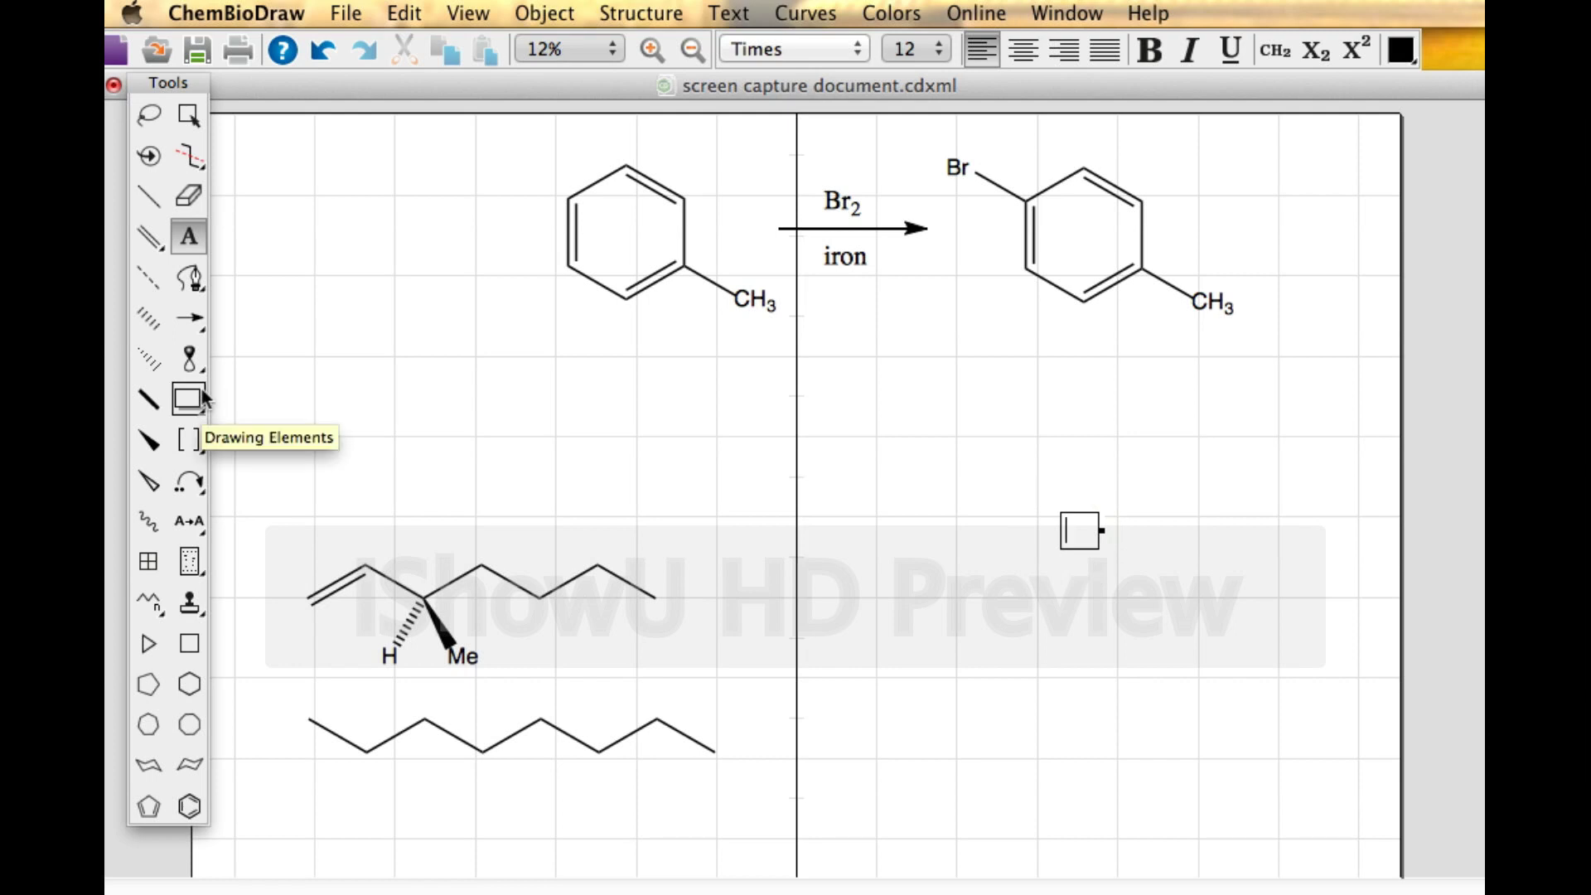
Step: Draw a separate double bond beside the framed-off blank area and add half-shaded, oppositely oriented p orbitals to its two ends
click(150, 240)
drag(877, 533, 941, 516)
drag(196, 363, 348, 414)
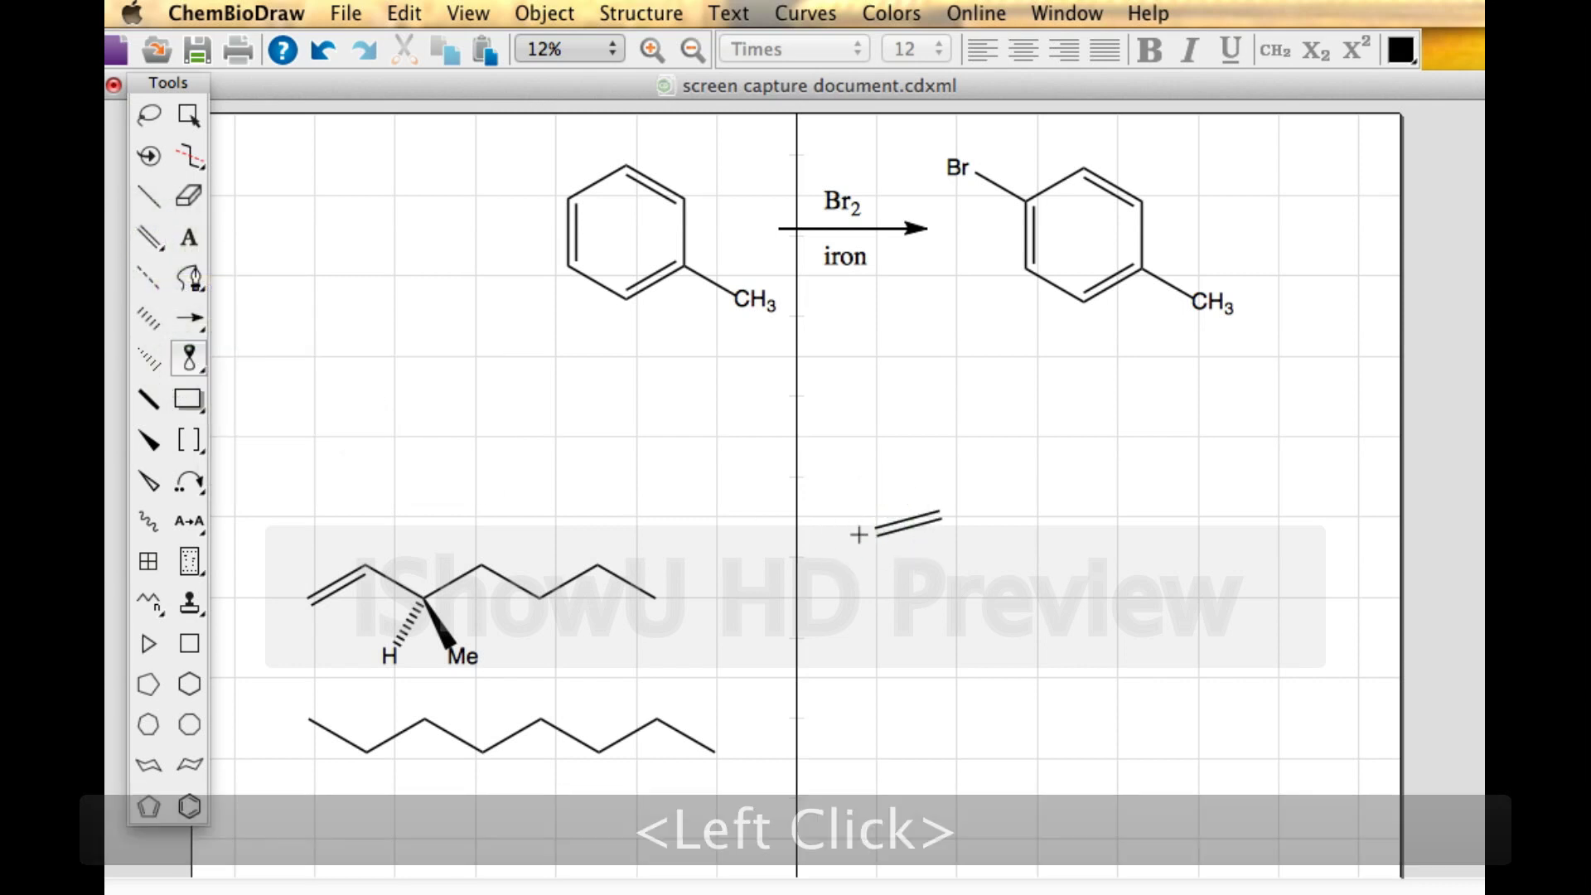
mouse_move(877, 532)
mouse_down()
mouse_move(880, 484)
mouse_move(990, 526)
mouse_move(1006, 717)
mouse_up()
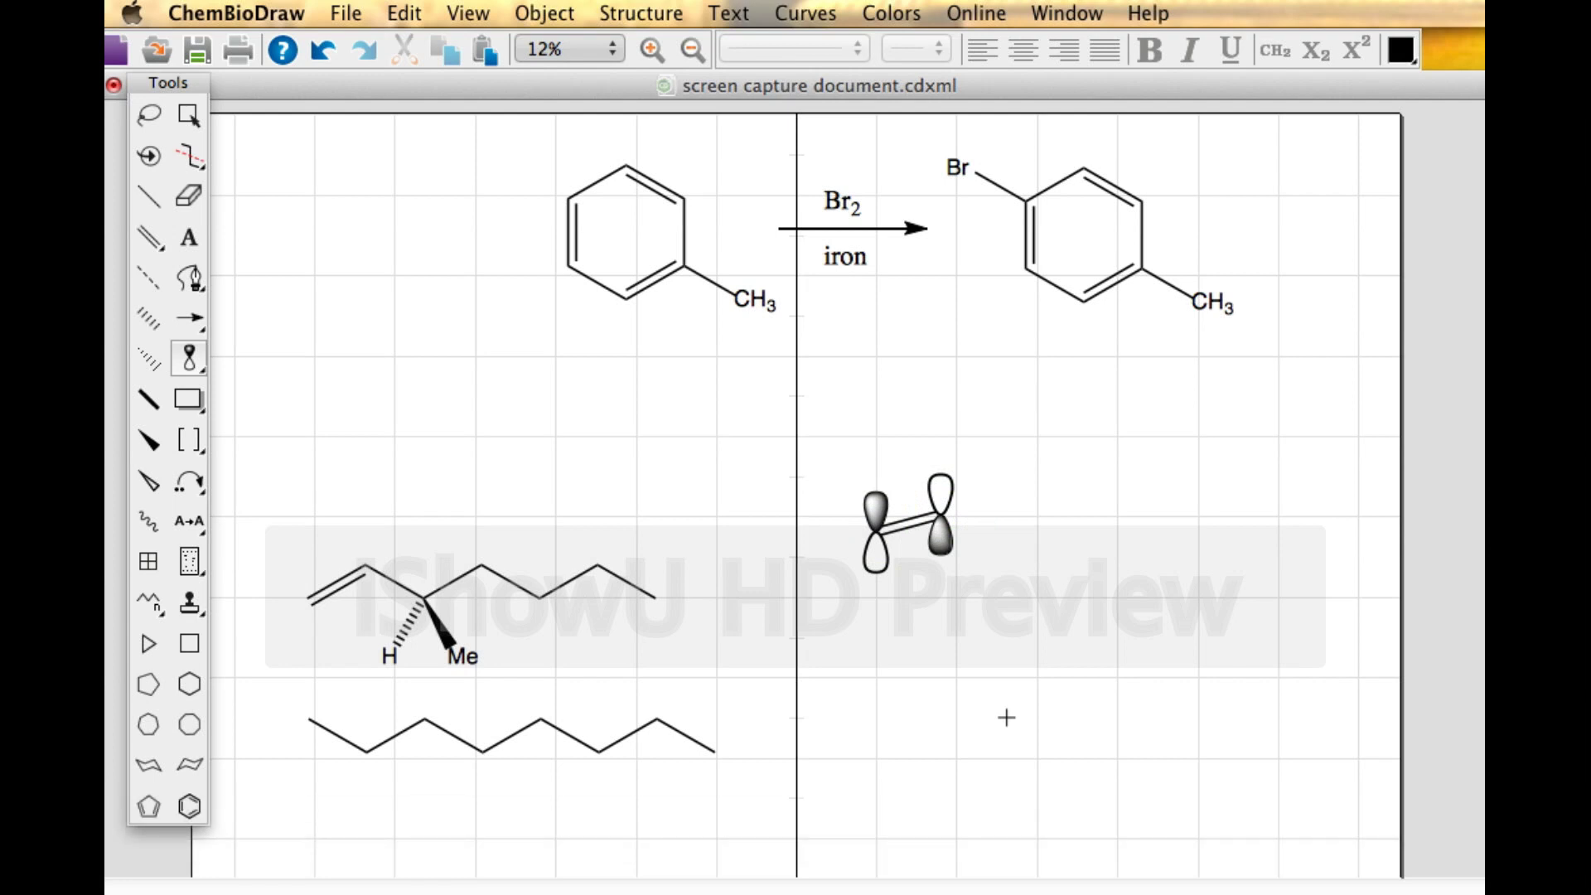
Step: Place three separate benzene rings near the orbital drawing and fuse another benzene ring onto the uppermost one
click(189, 805)
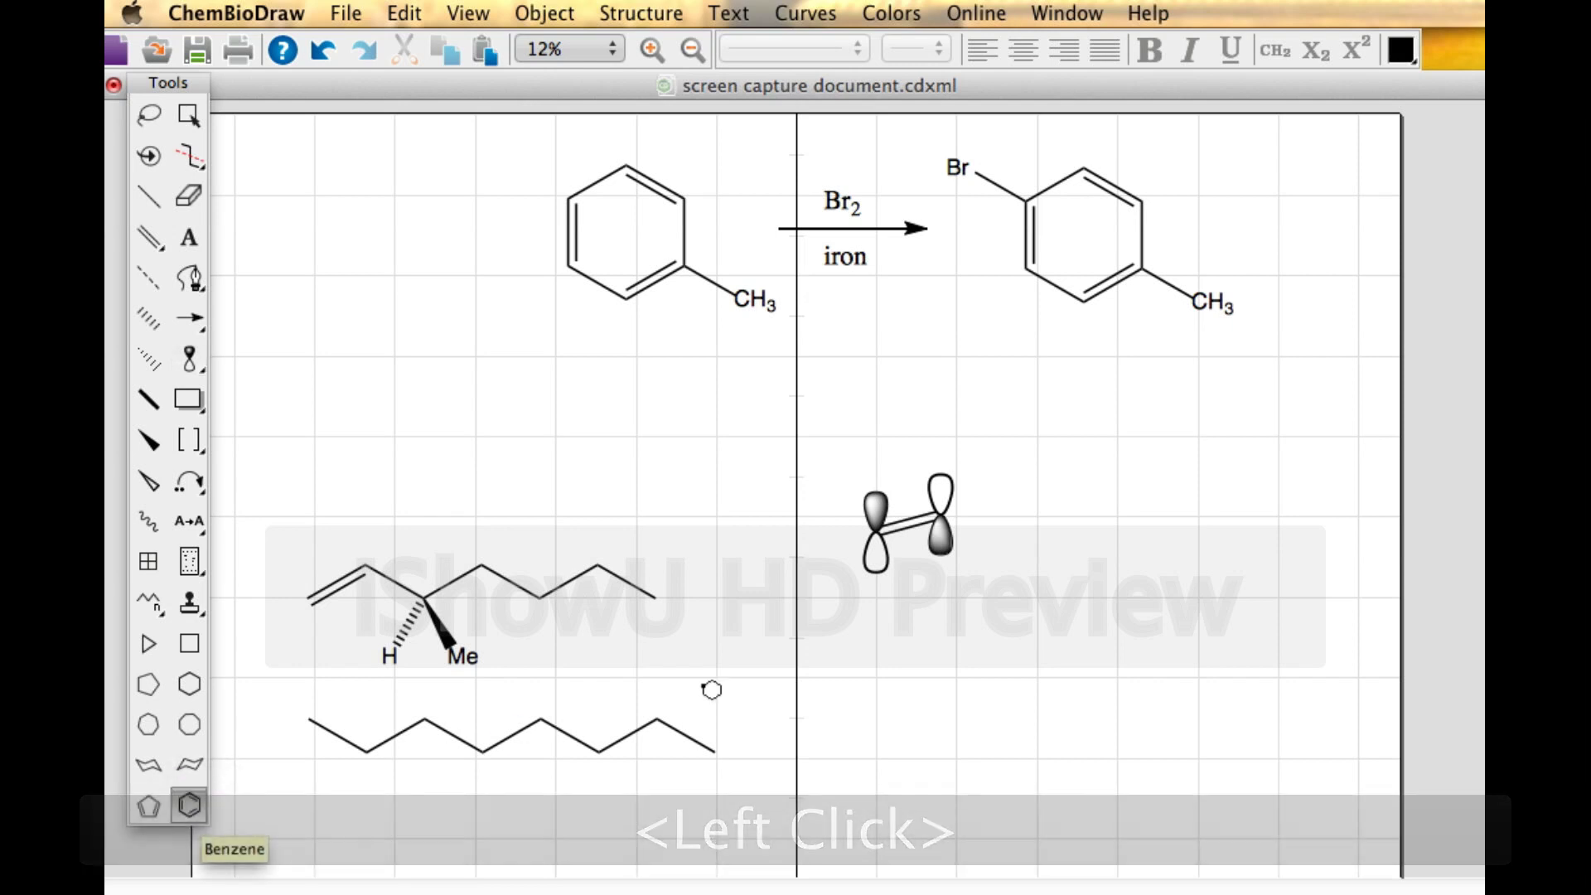
click(1127, 525)
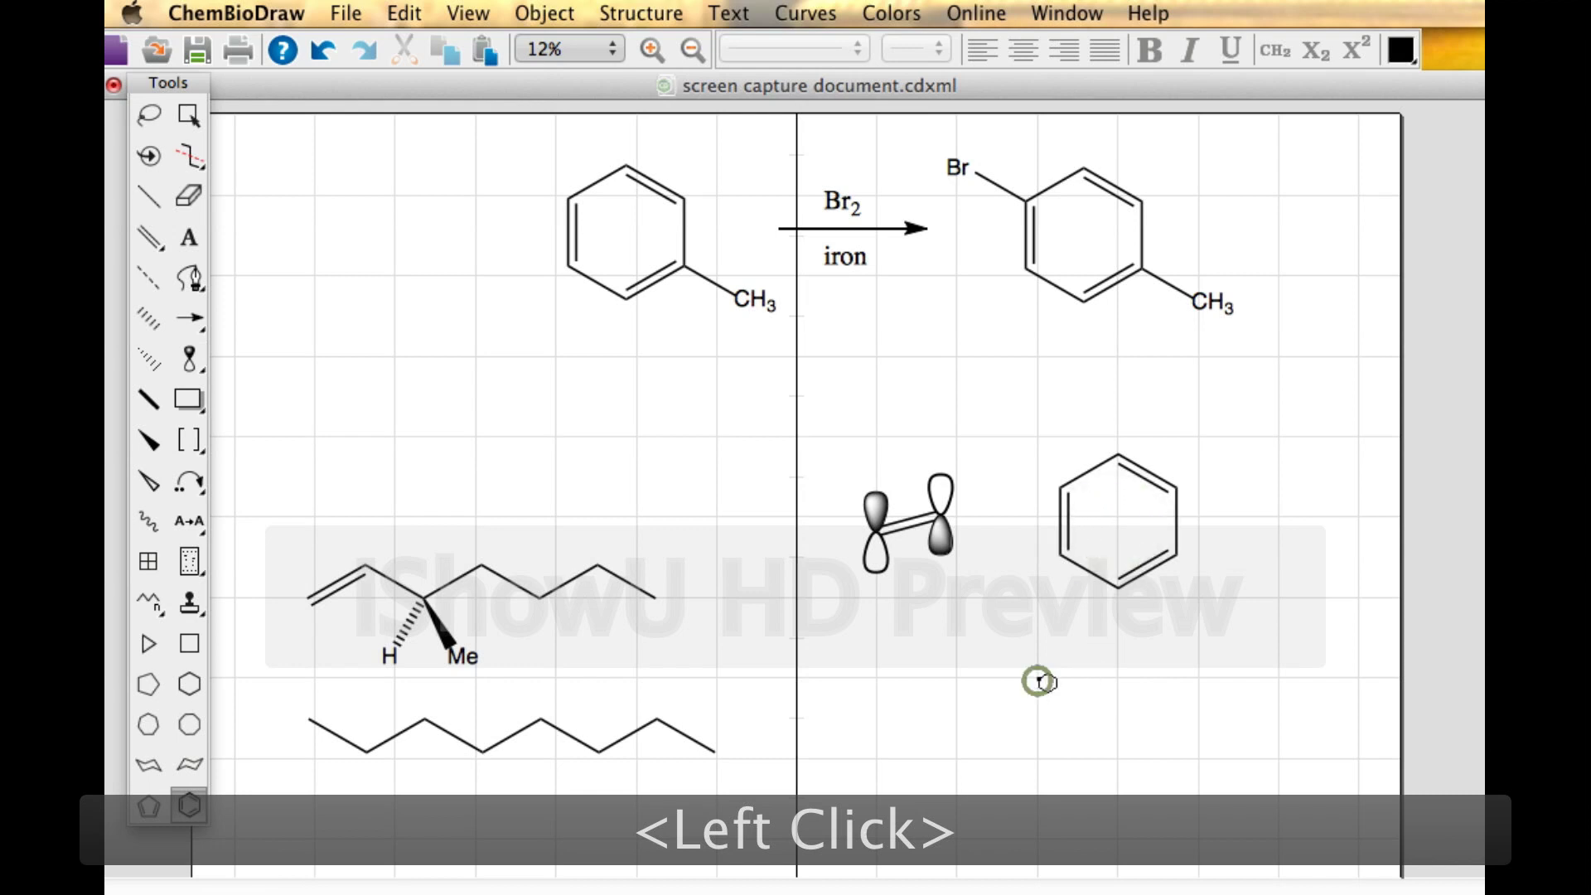
click(1038, 681)
click(813, 773)
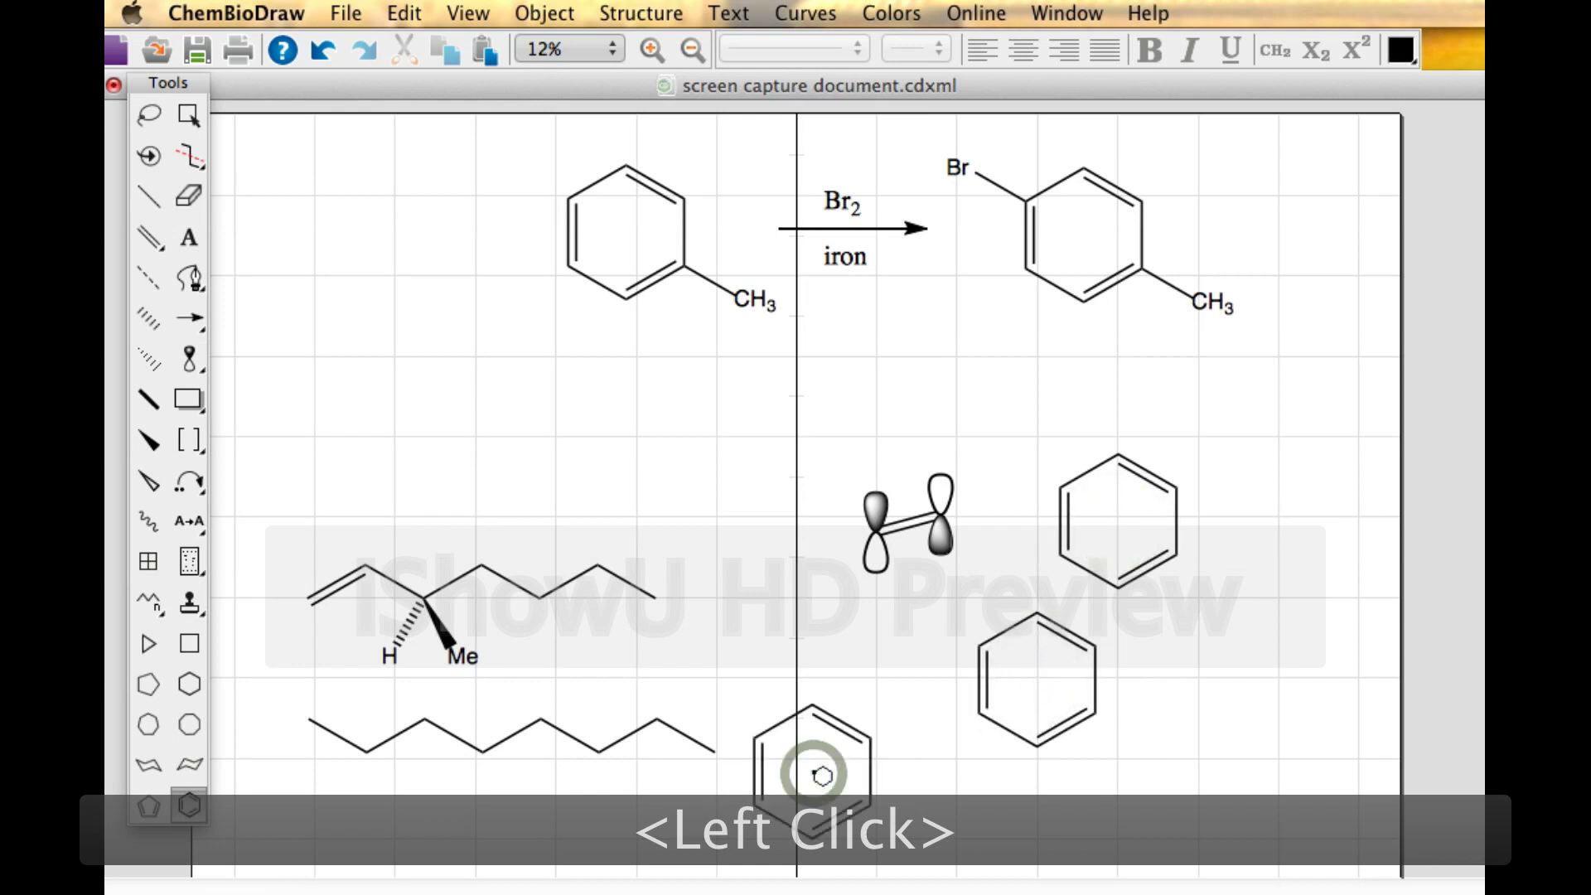
click(1185, 523)
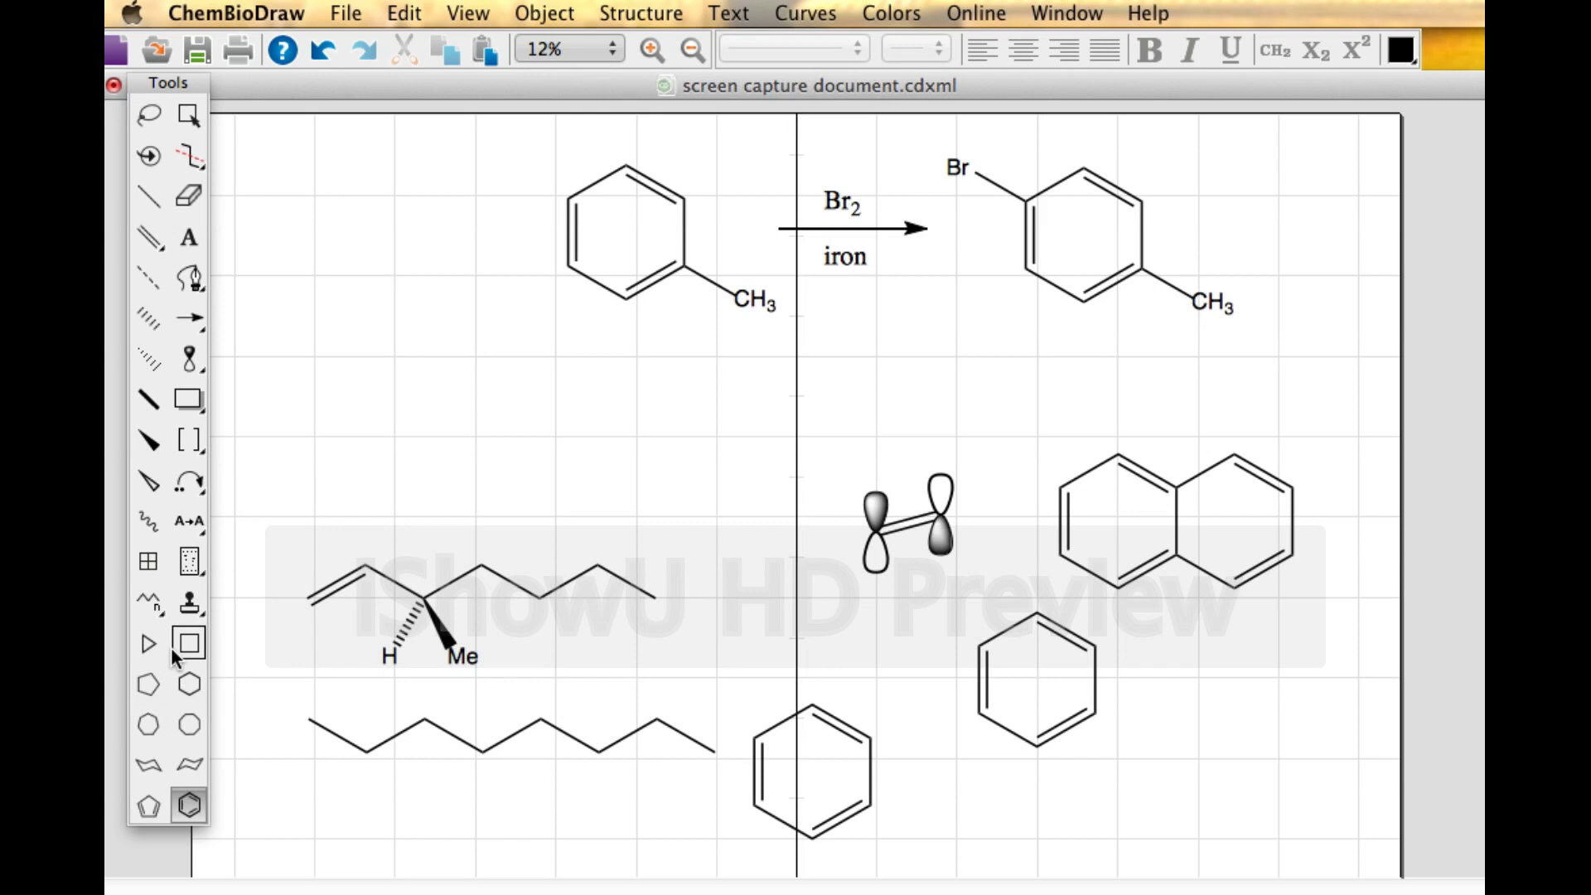
Step: Draw a shadowed rectangle around the chain bearing the H and Me substituents
click(189, 406)
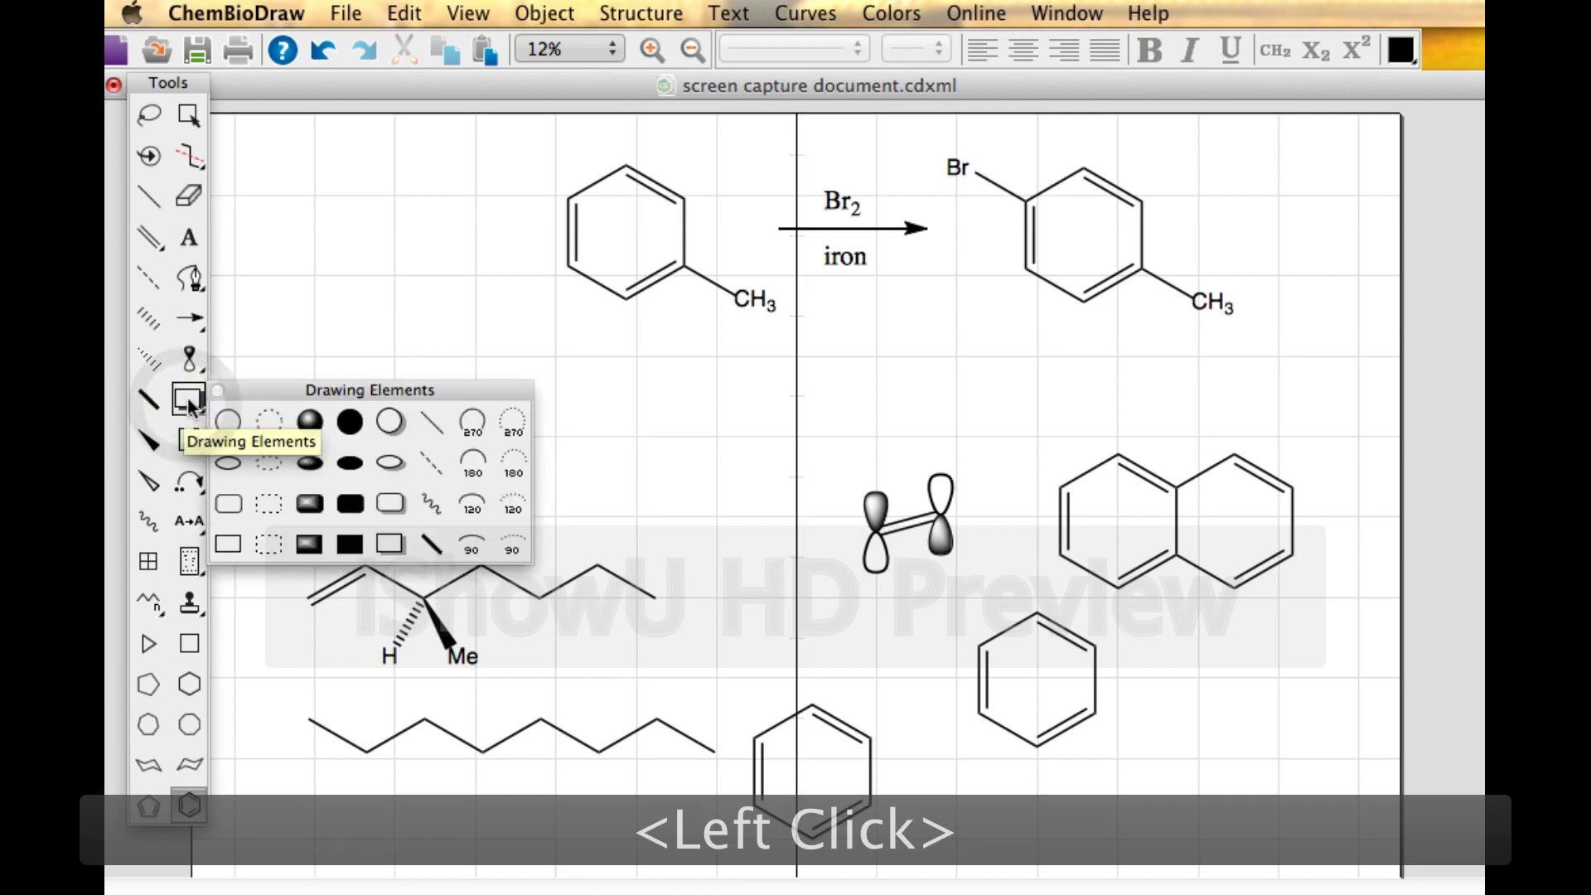
click(385, 542)
drag(256, 520, 693, 687)
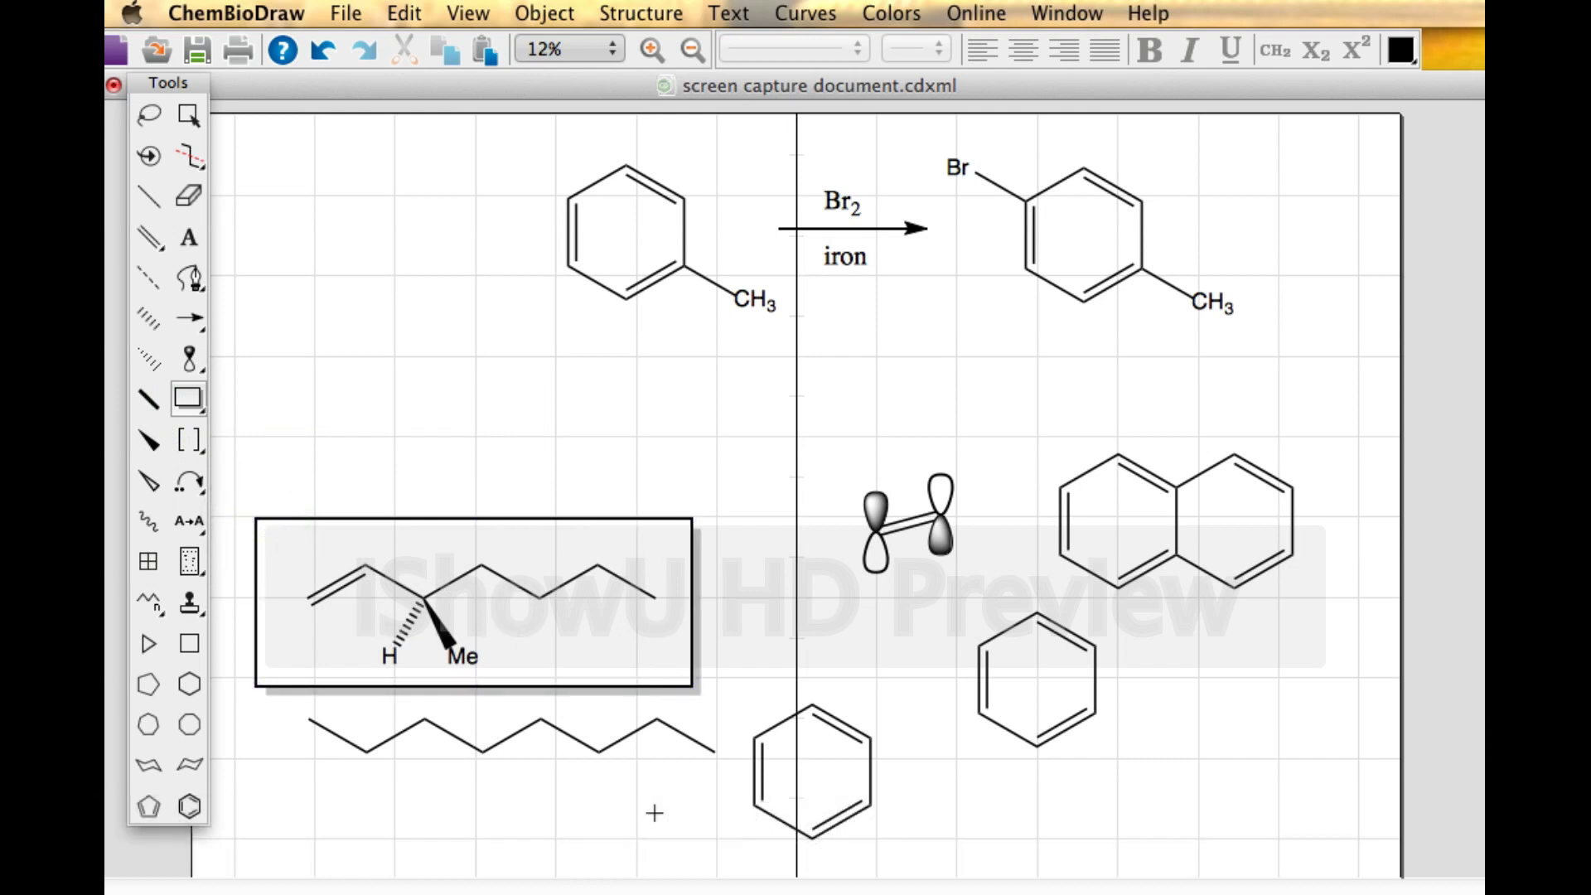
Step: Enclose the double bond with p orbitals in square brackets and draw a curved arrow above the framed chain
drag(189, 439, 223, 471)
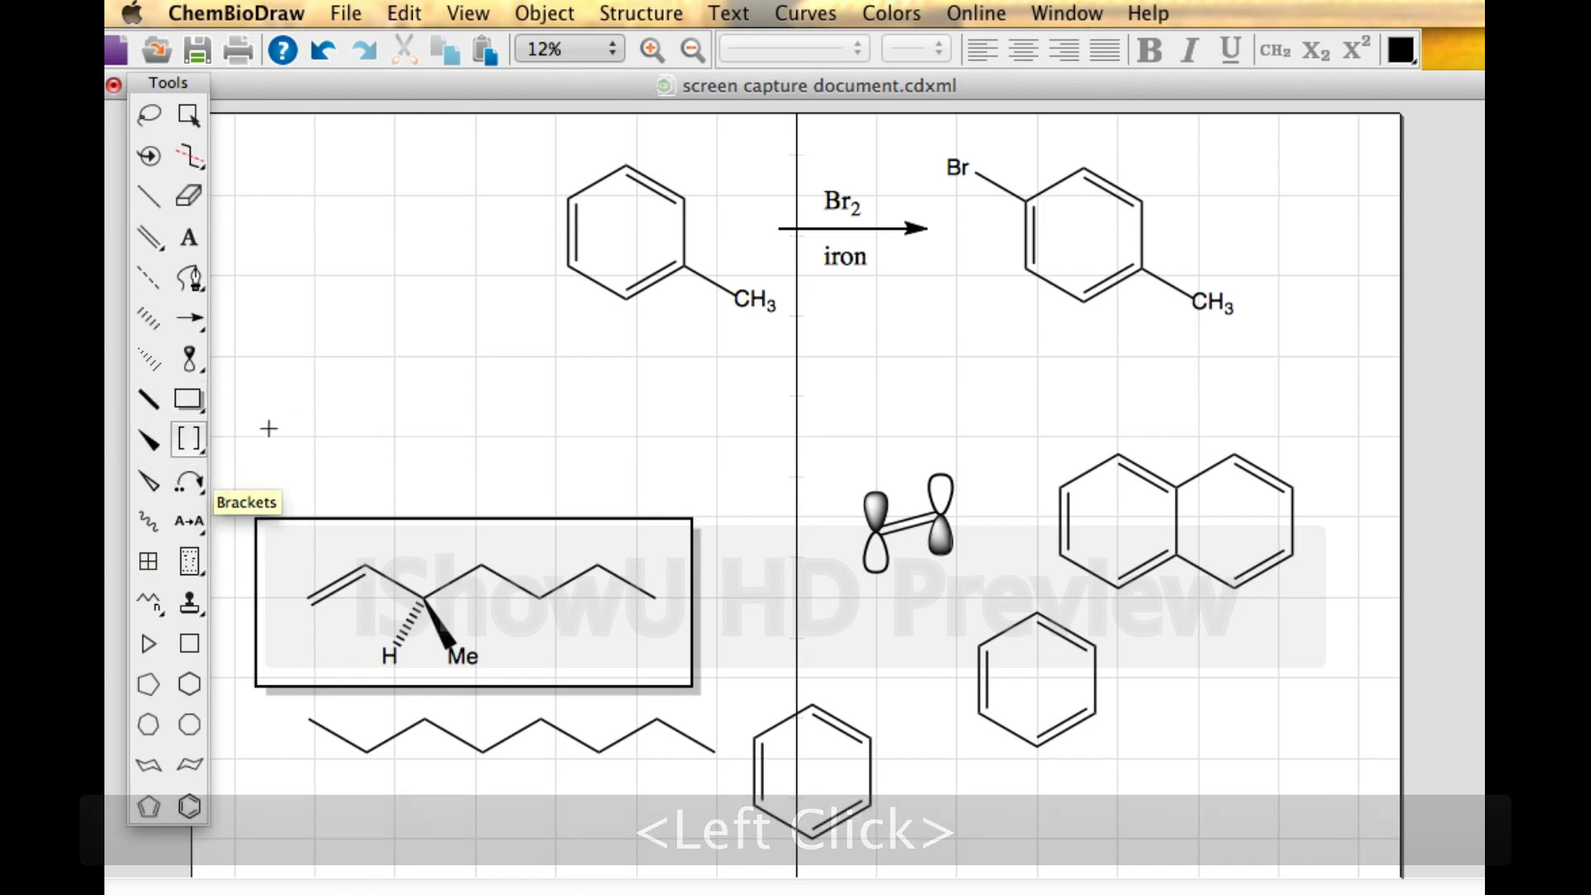
drag(819, 448, 995, 590)
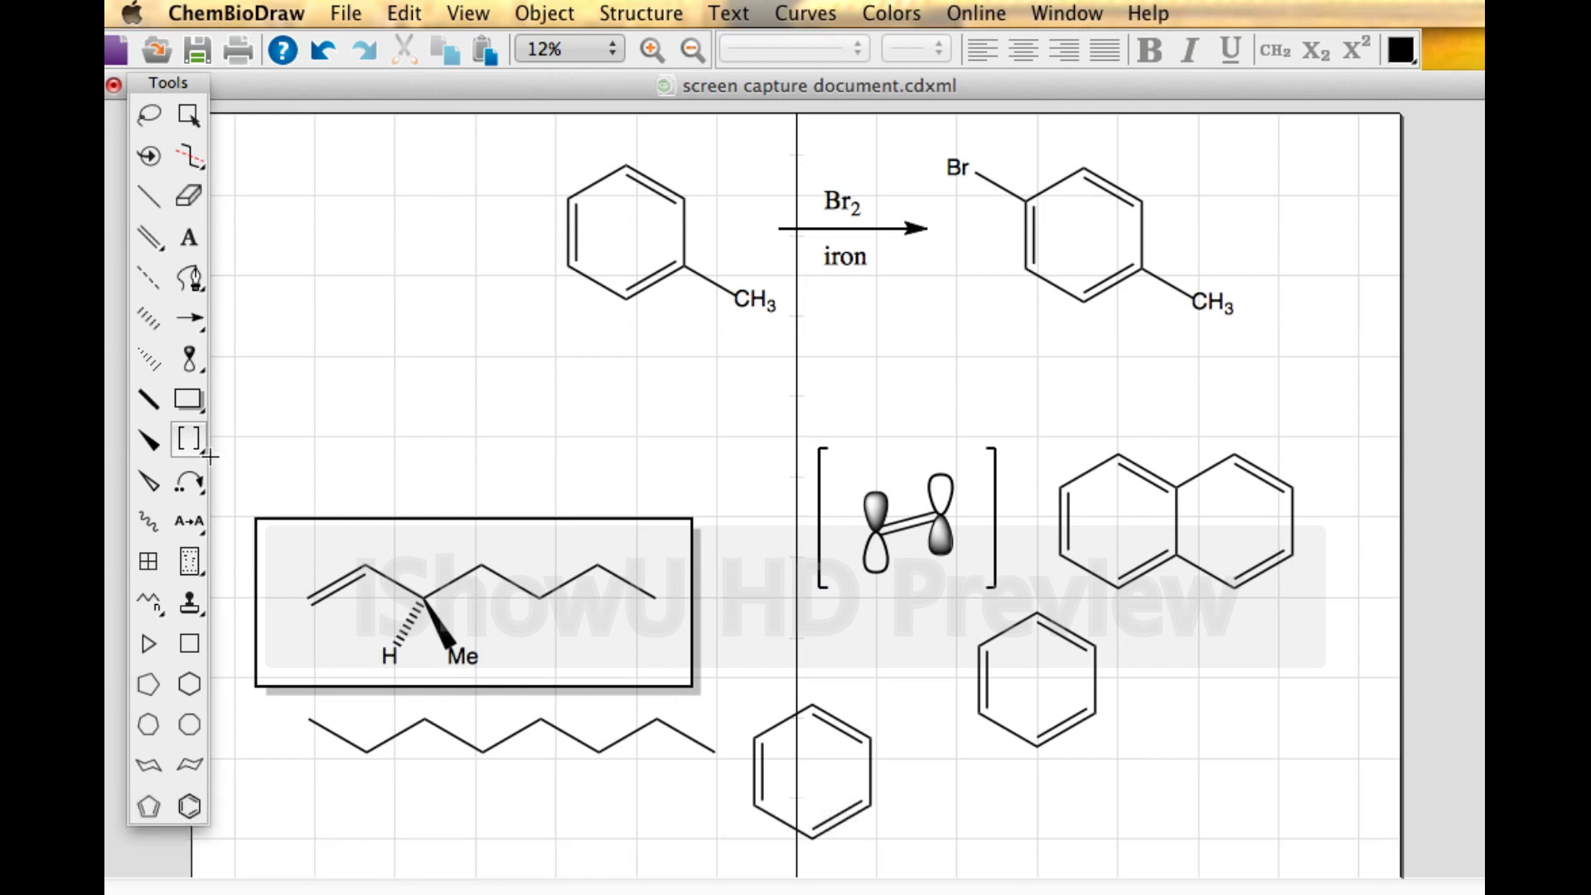
drag(193, 339, 422, 440)
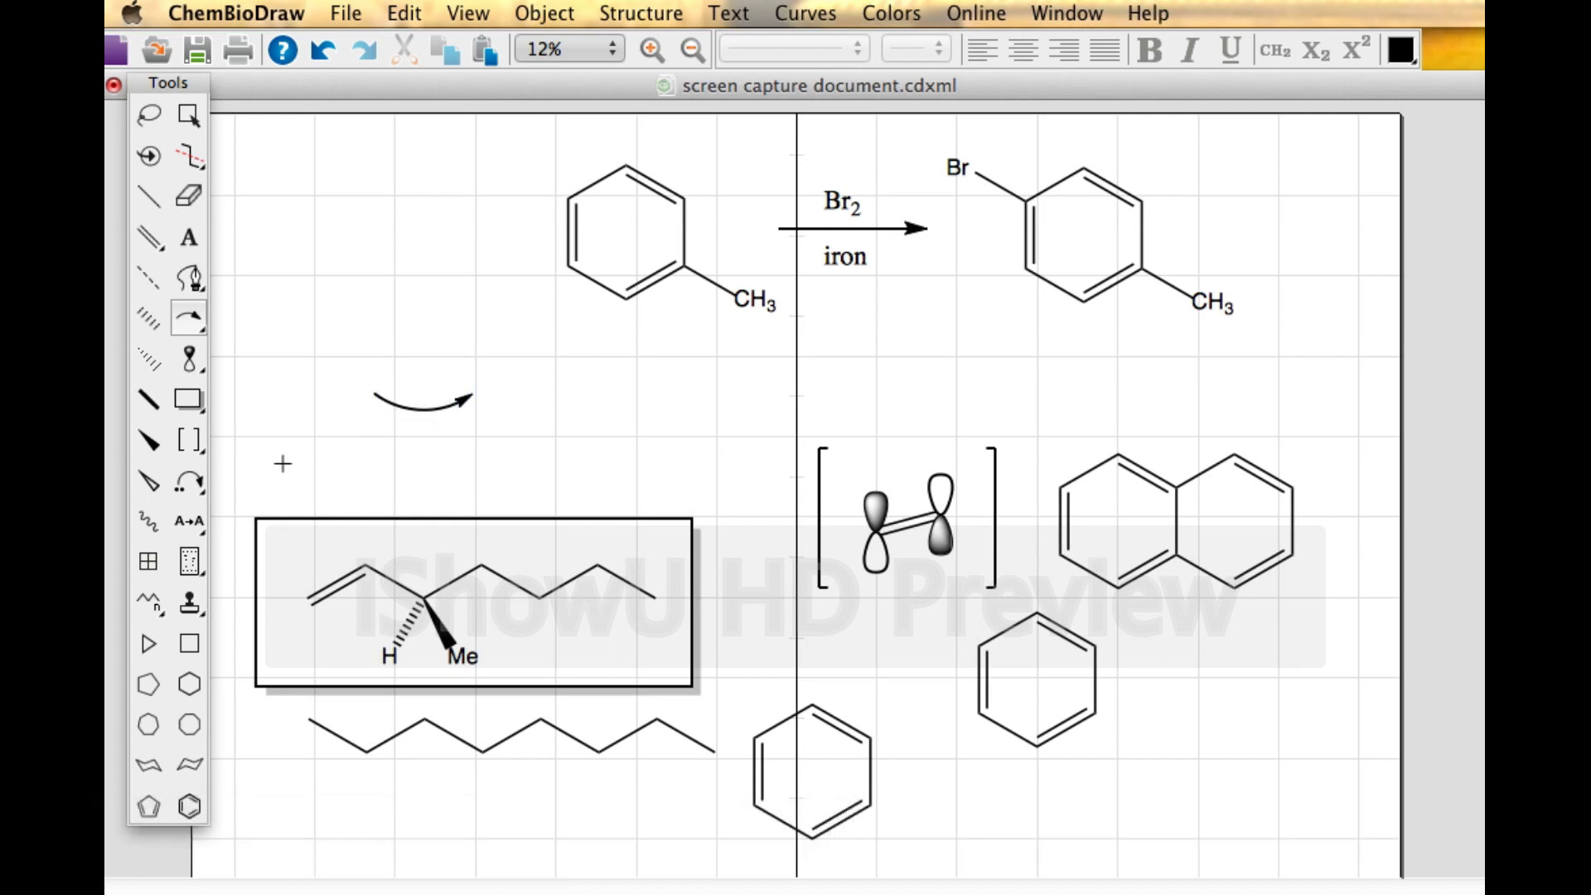
Step: Draw a three-lane TLC plate beside the toluene, raise the middle lane's spot and spread several spots up the third lane
click(190, 562)
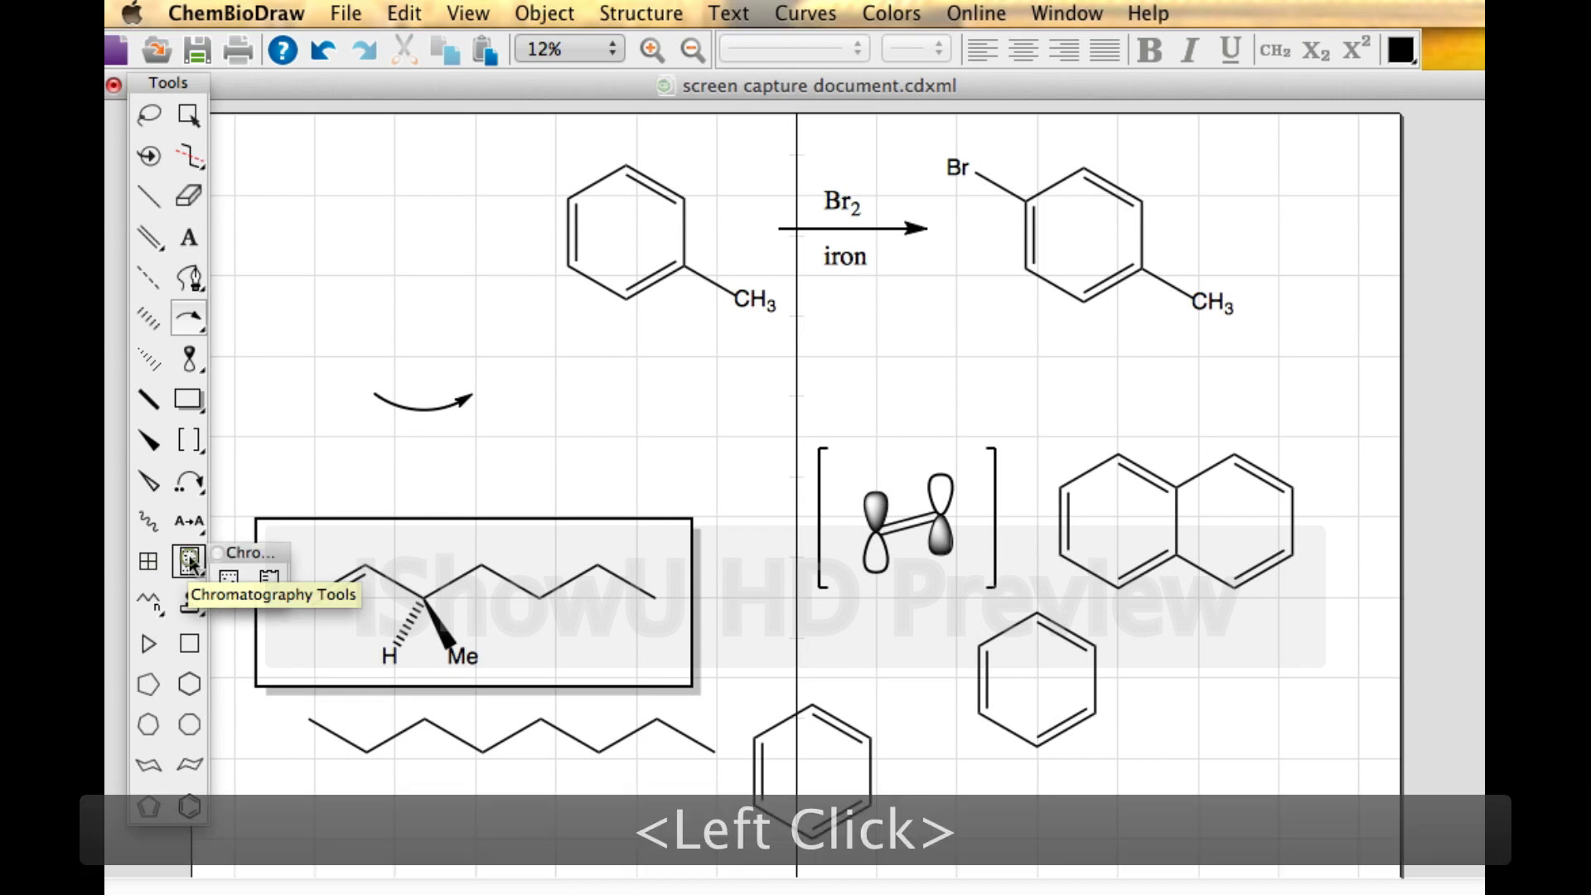
click(228, 578)
drag(282, 206, 517, 463)
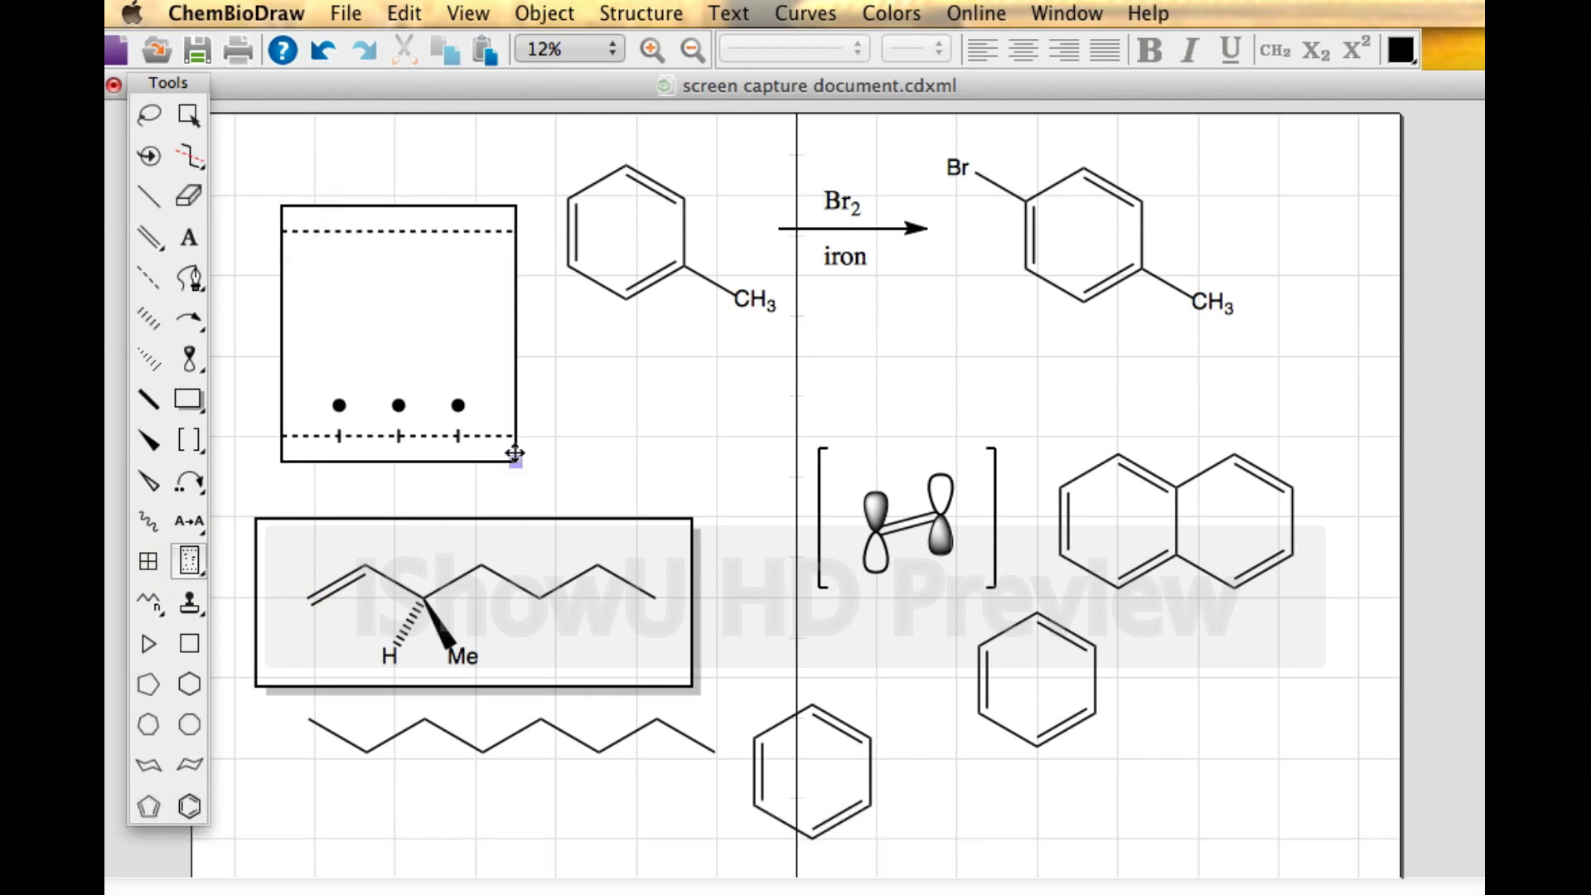
drag(399, 405, 399, 279)
drag(459, 405, 462, 344)
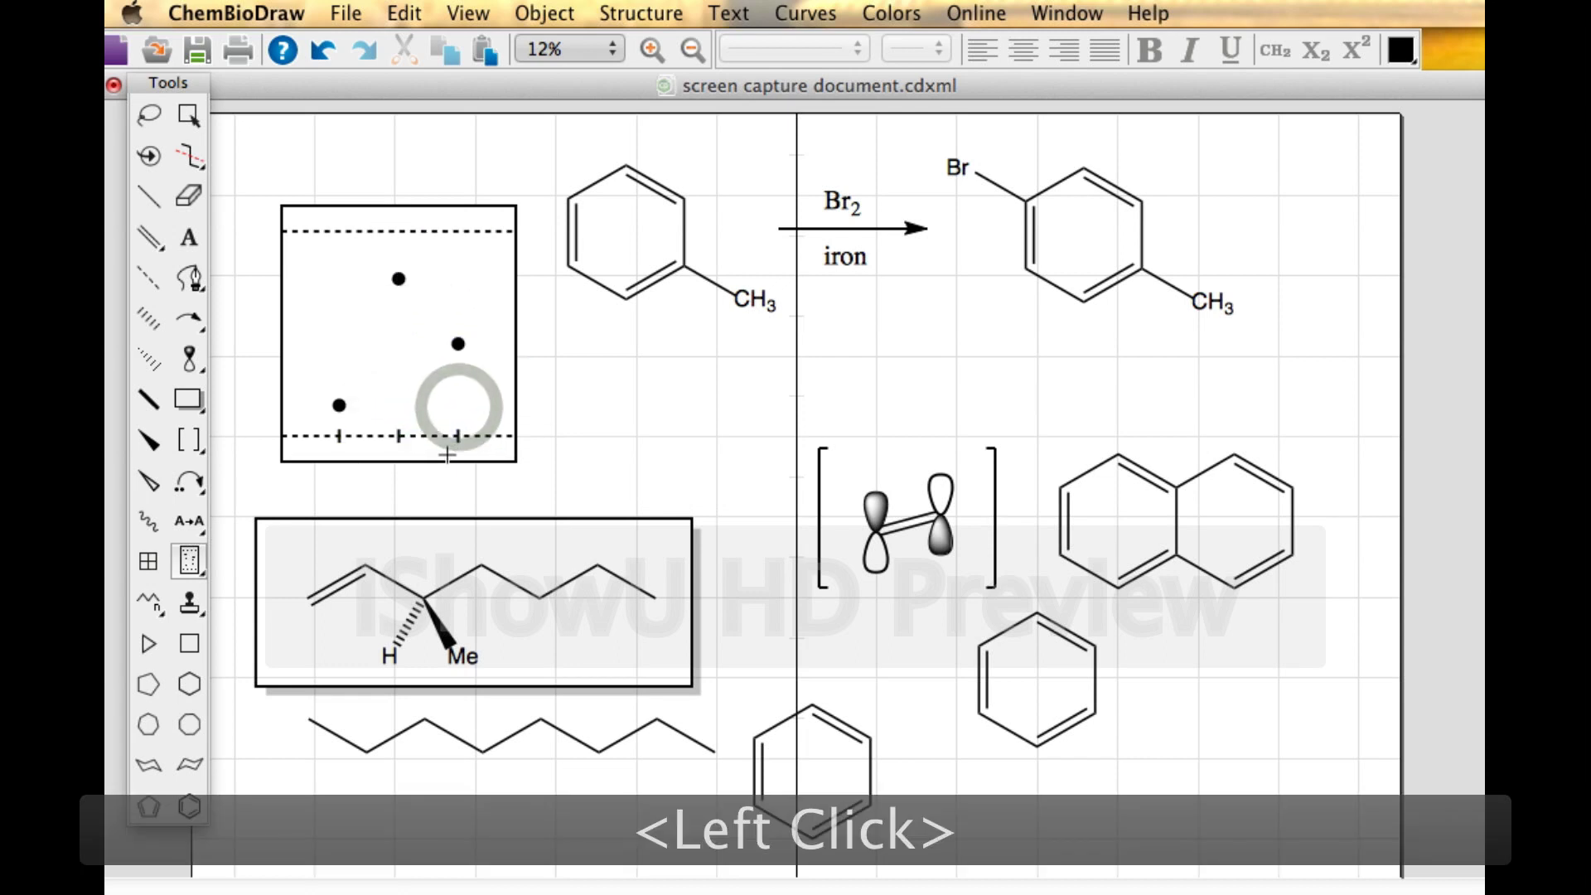
drag(459, 344, 459, 253)
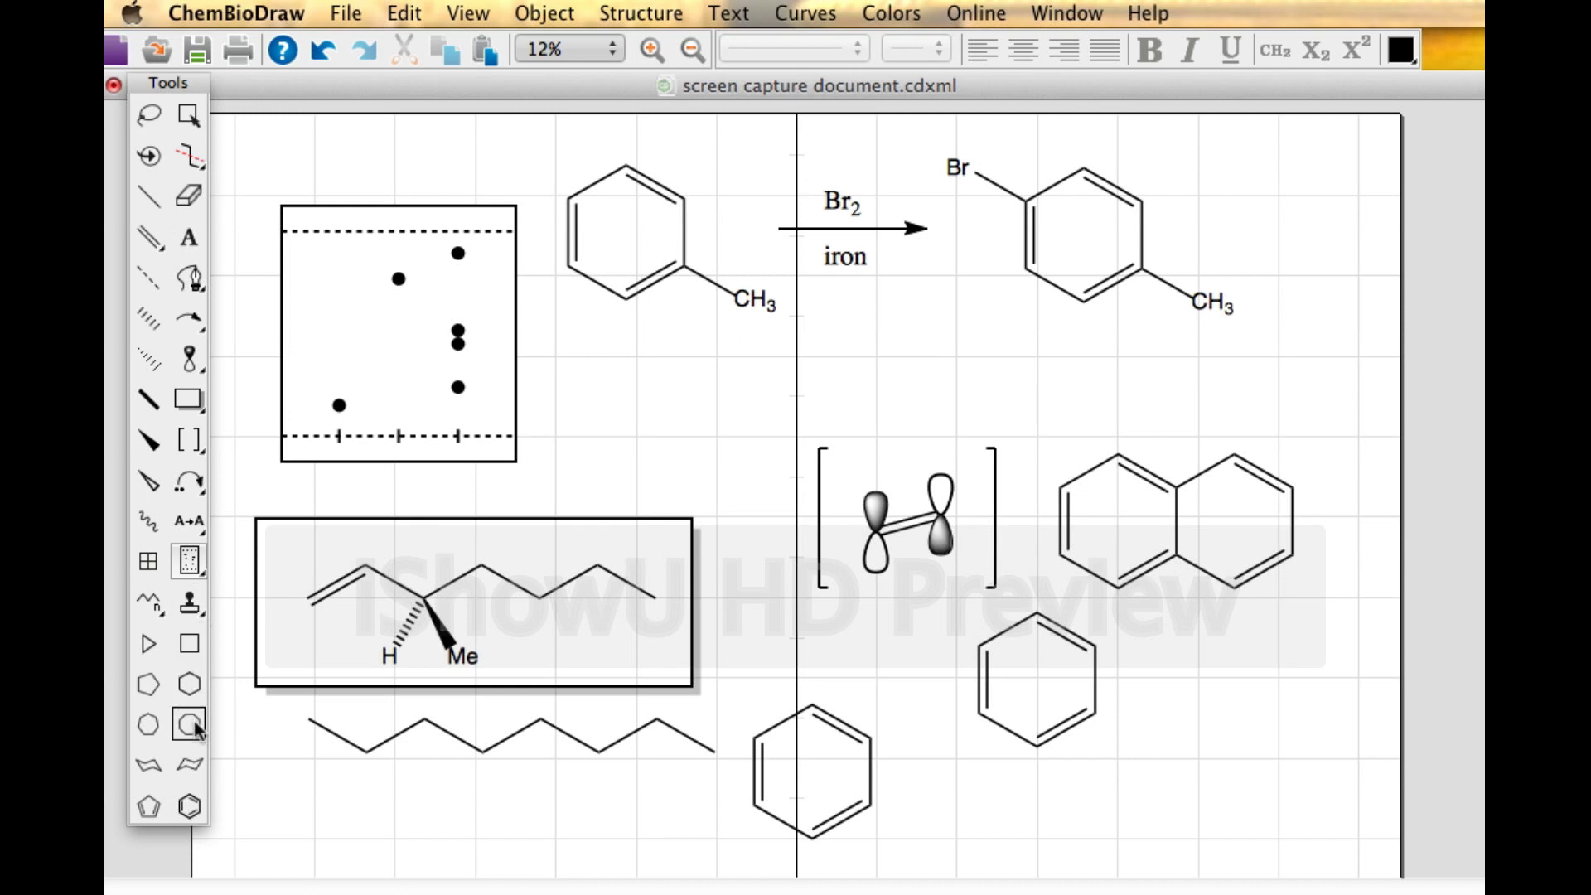
Step: Place the kidney illustration from the Anatomy templates between the TLC plate and the reaction scheme
click(195, 609)
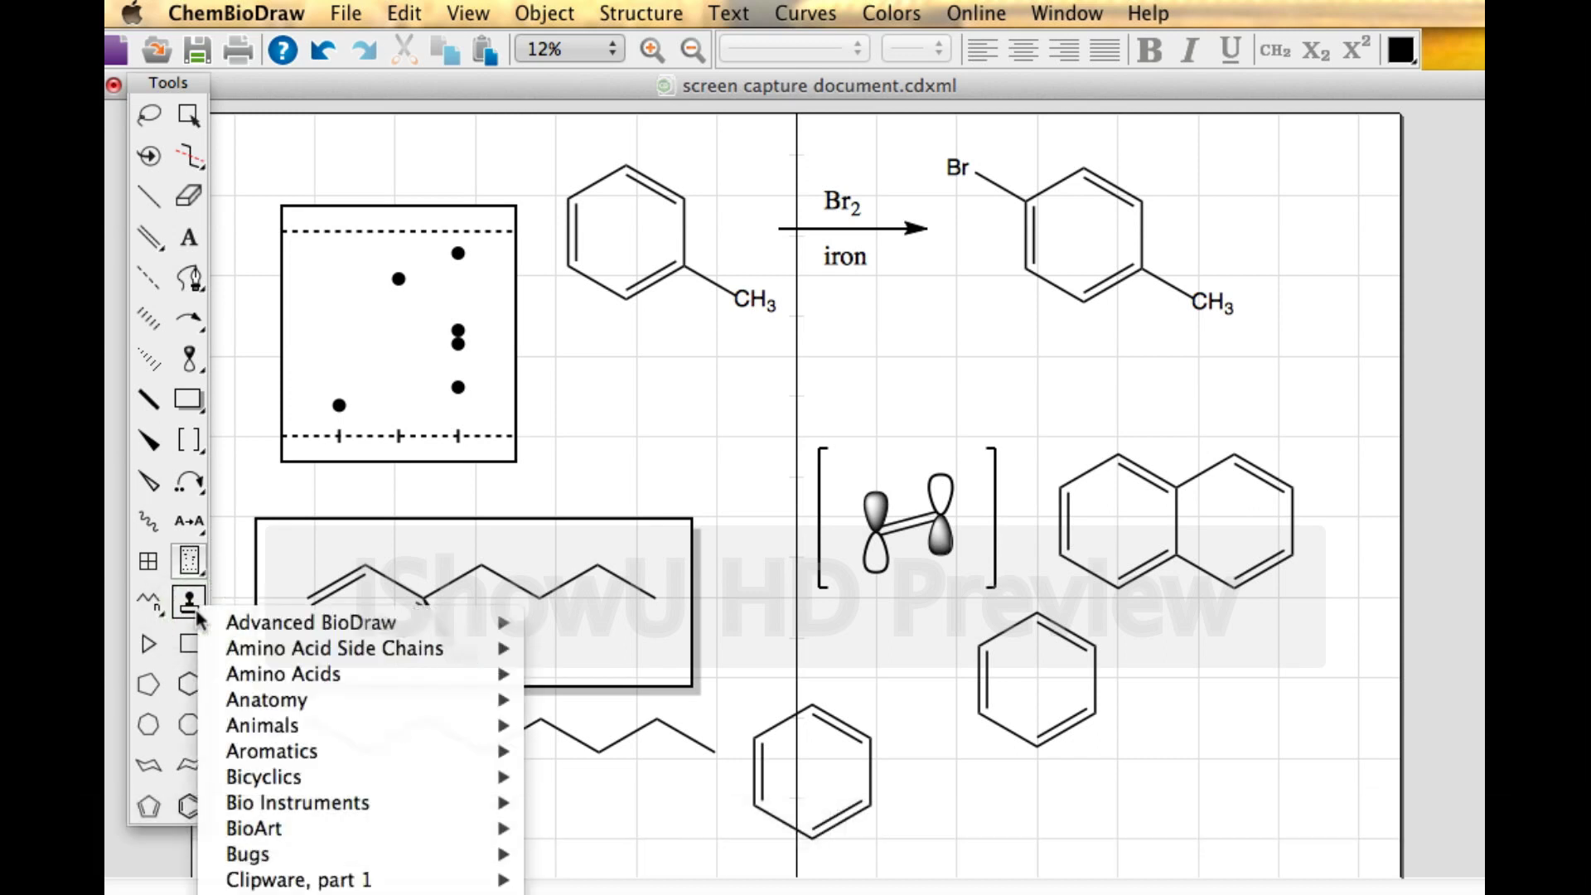
mouse_move(222, 623)
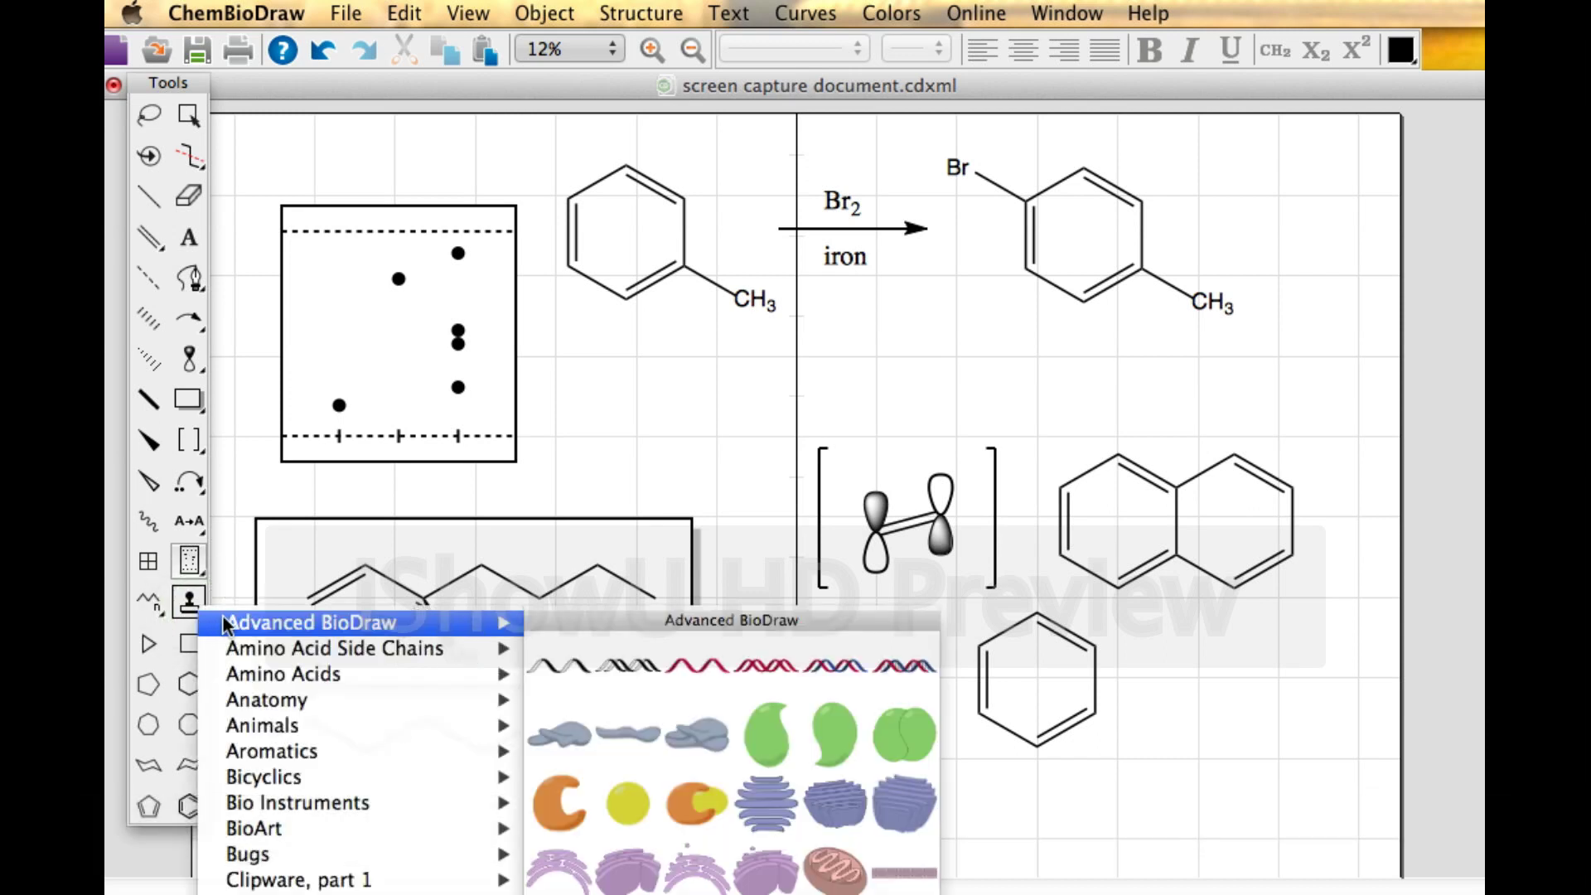
mouse_move(245, 652)
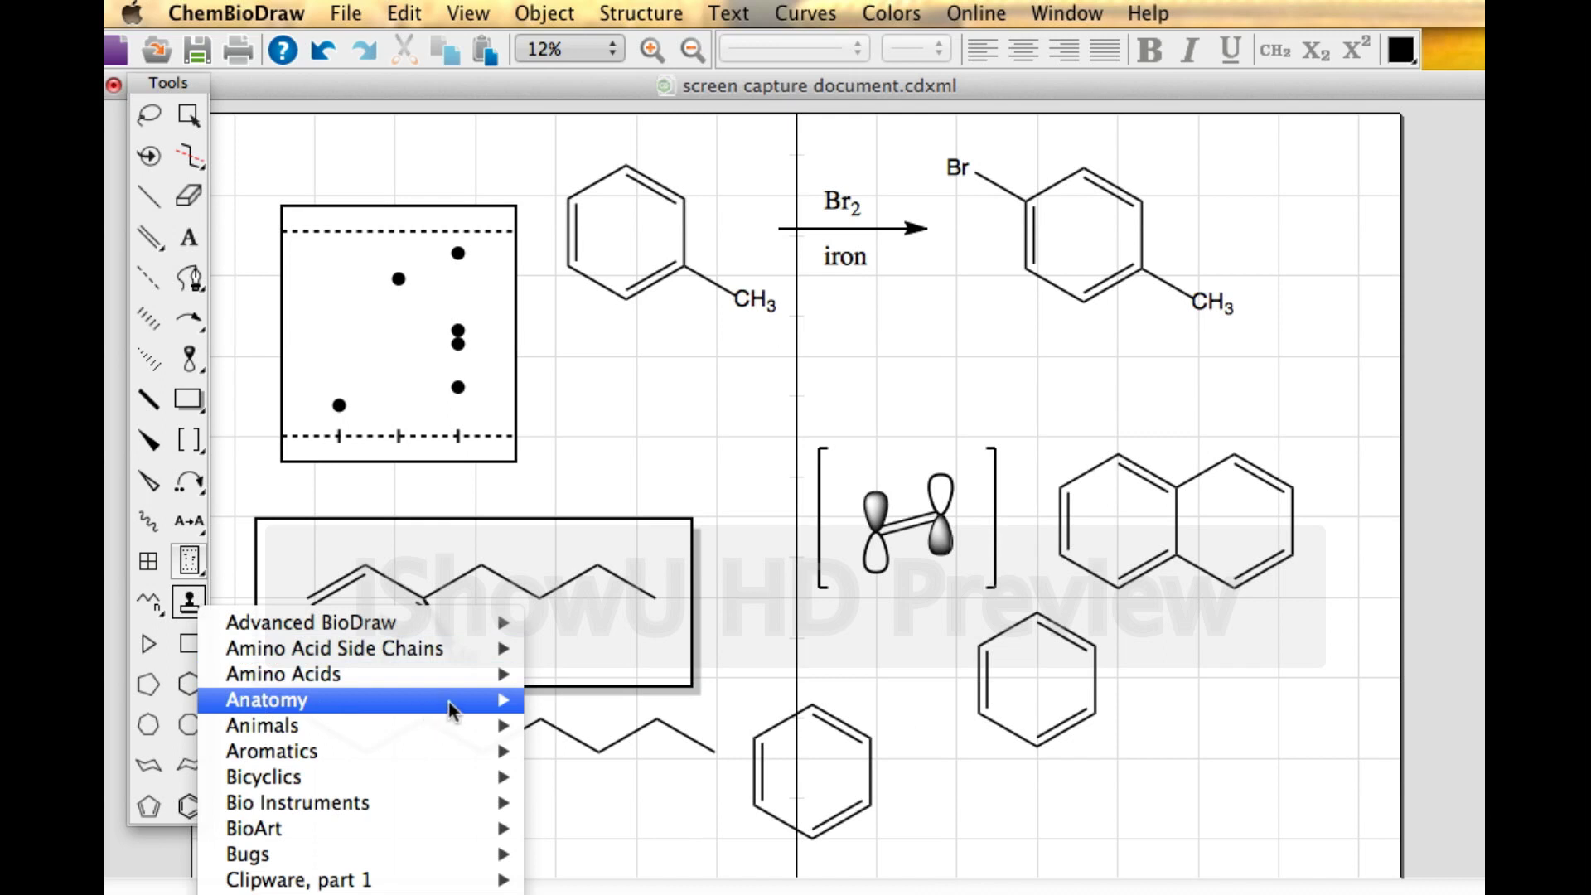
mouse_move(453, 704)
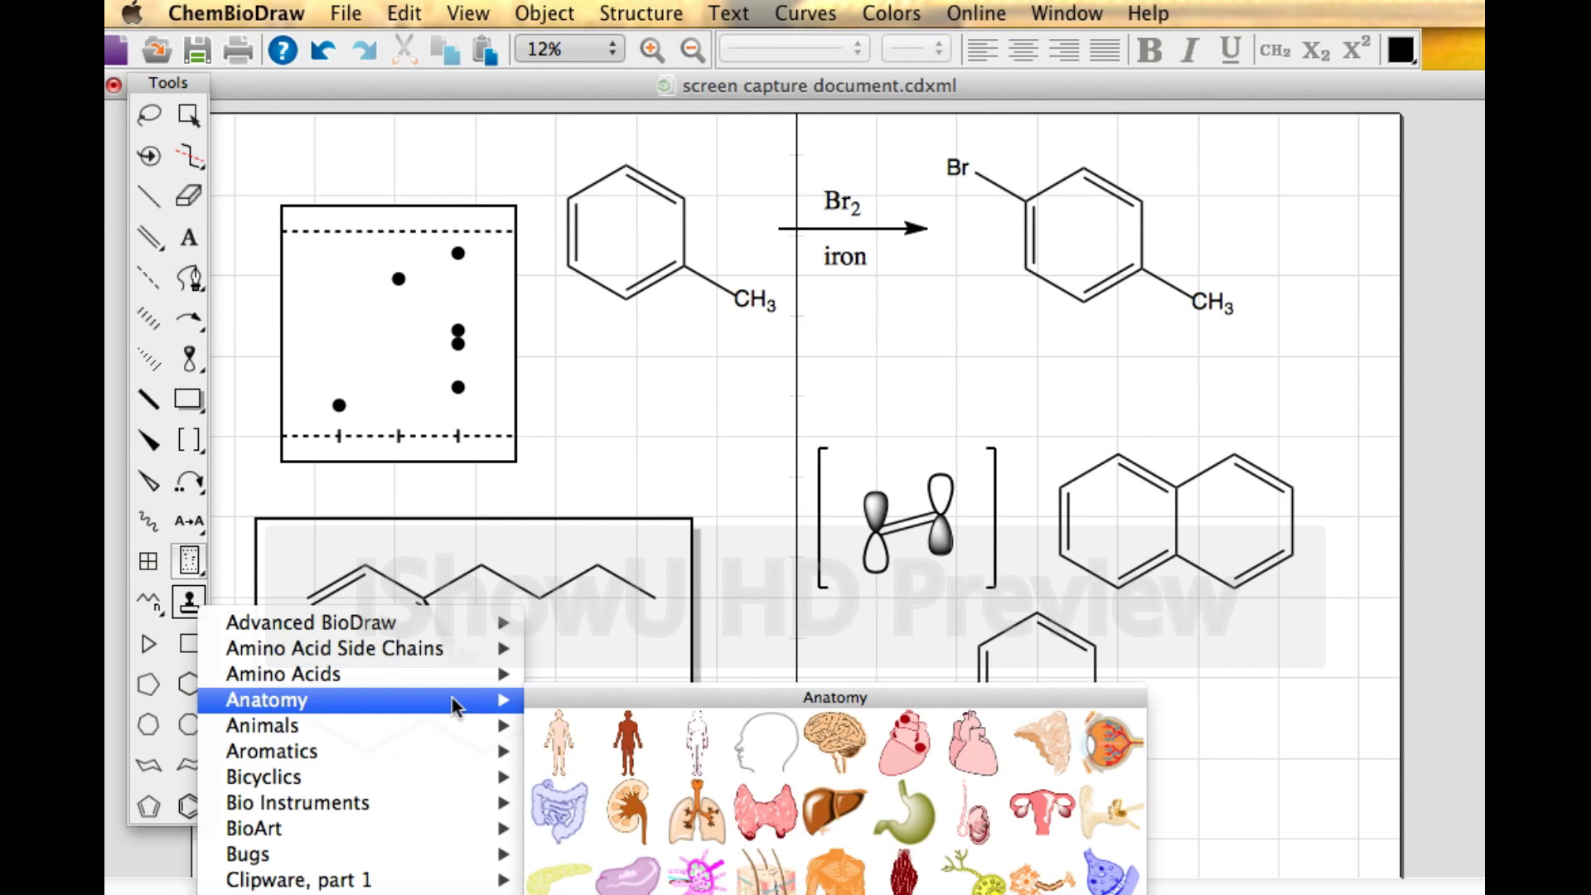
click(629, 812)
drag(578, 422, 655, 477)
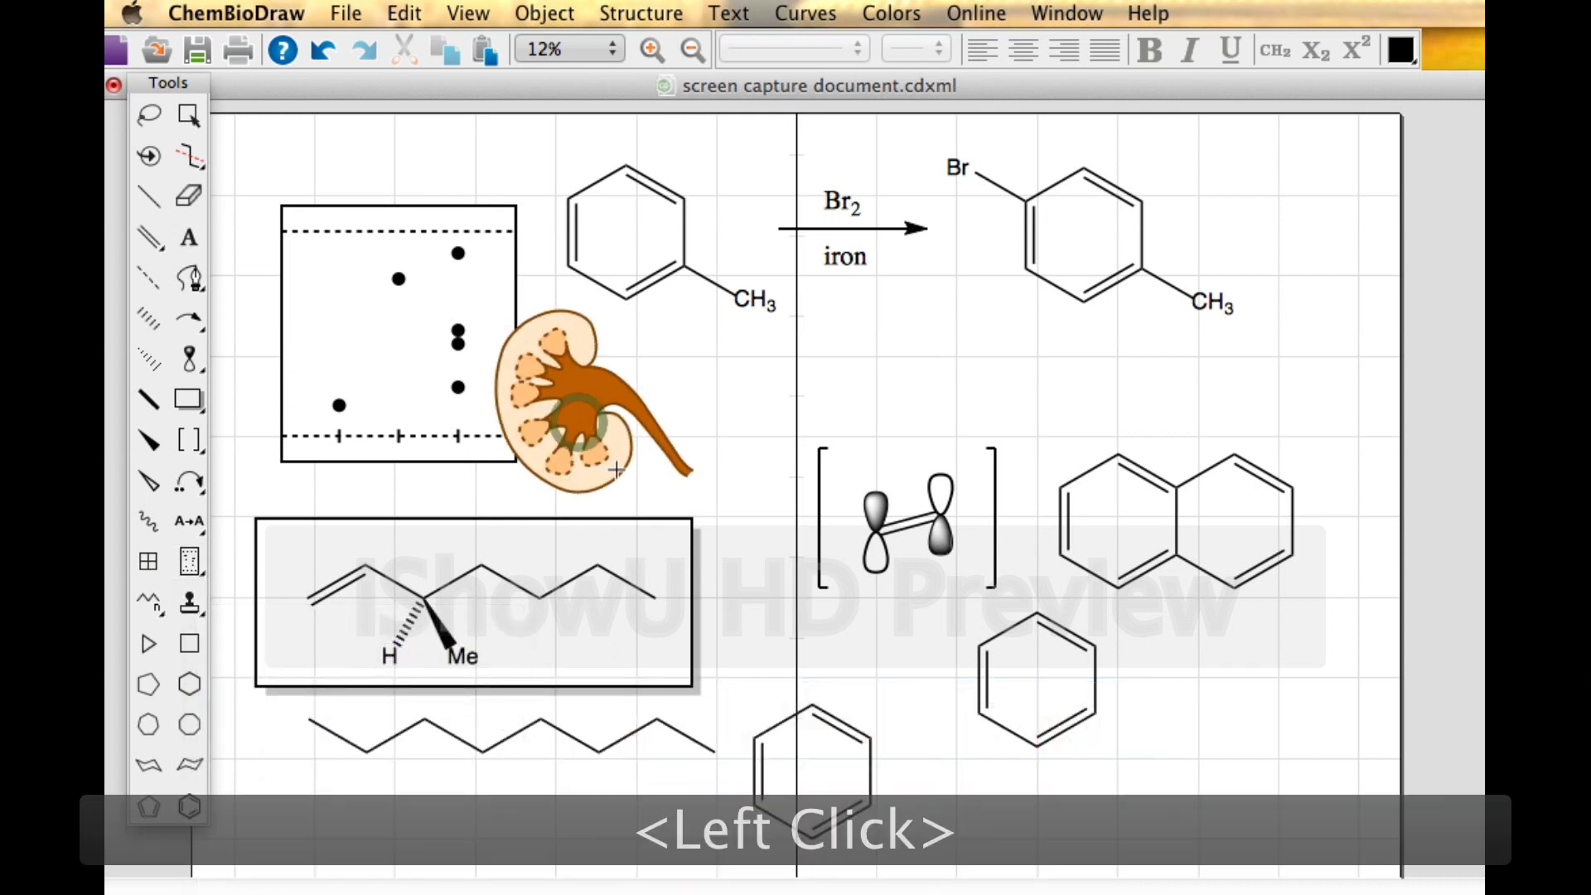
Step: Place the BioArt membrane template with an embedded receptor and a small circle below the reaction arrow
click(200, 610)
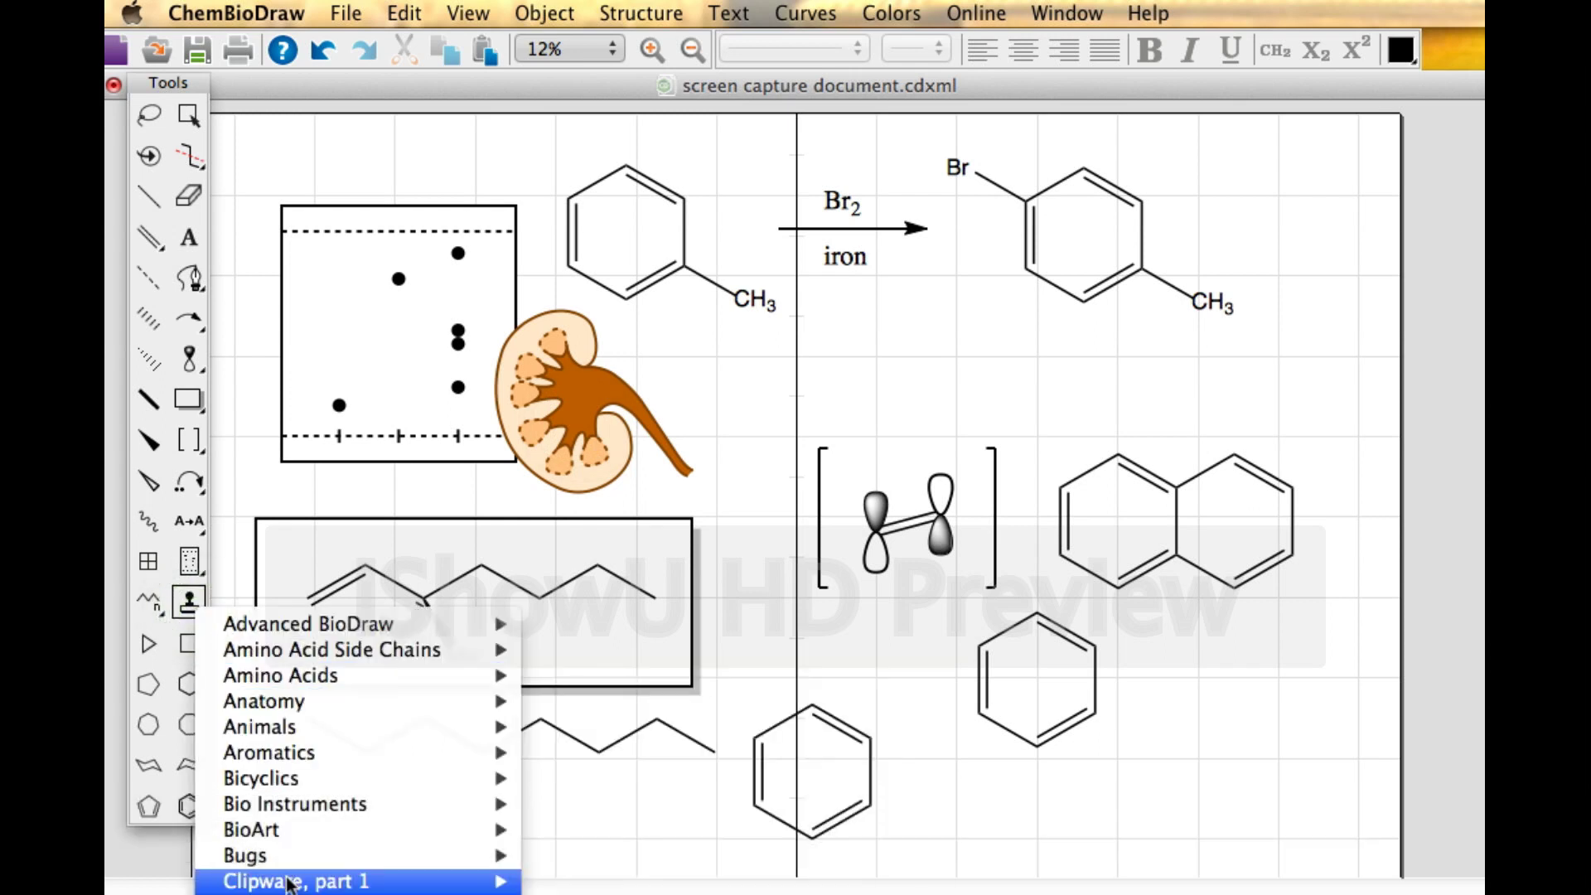
mouse_move(290, 885)
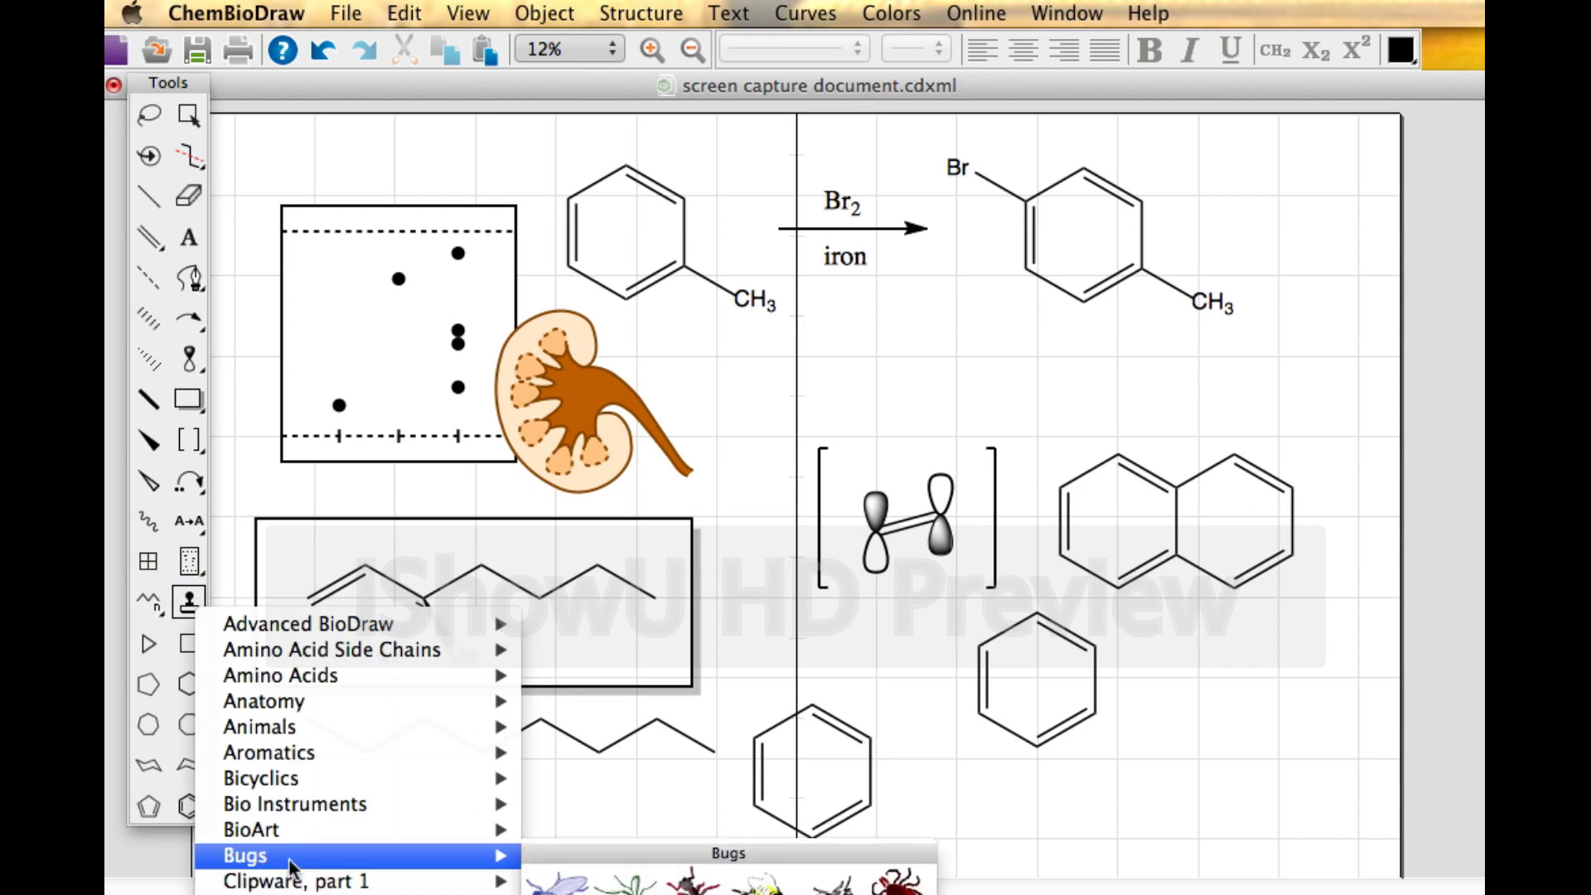
mouse_move(295, 837)
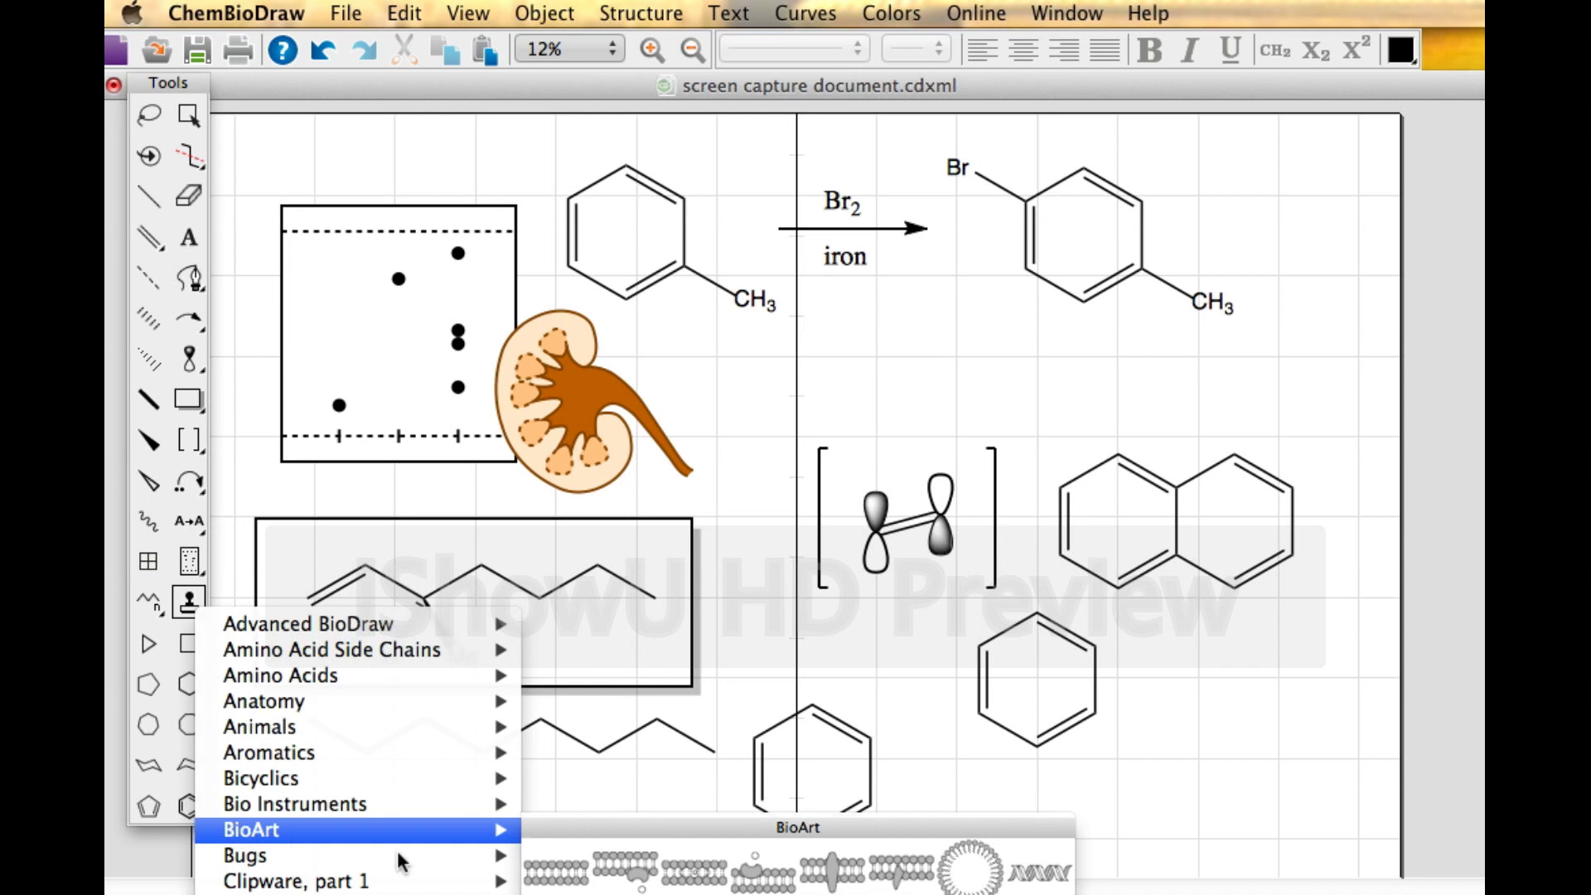
click(630, 866)
drag(934, 344, 928, 397)
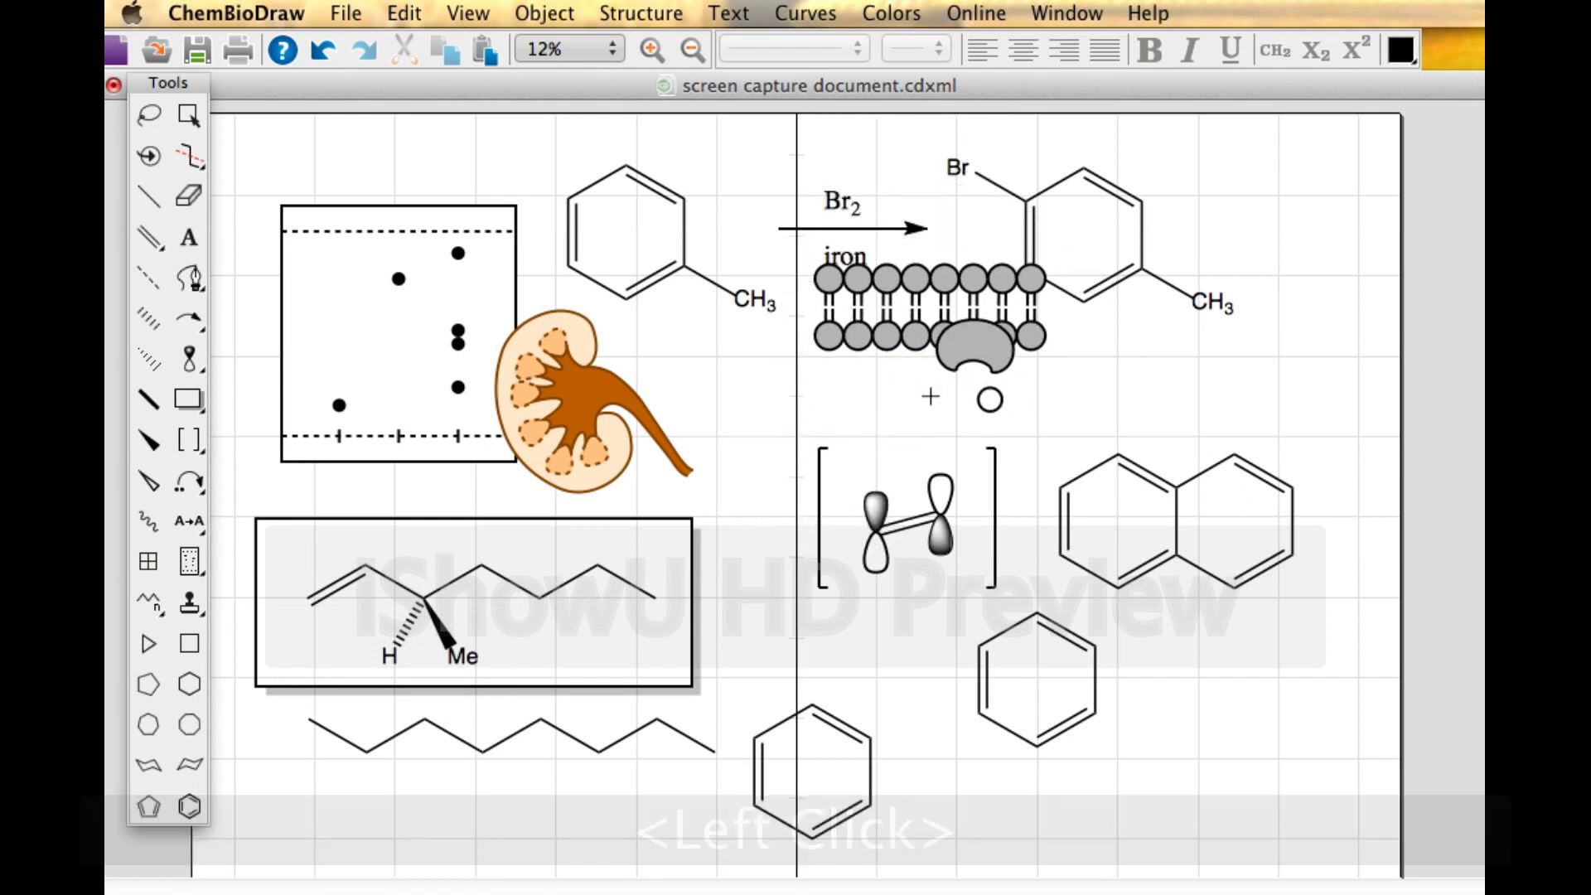
Step: Place a fused six- and five-membered ring from the Aromatics templates below the fused benzene rings
click(195, 607)
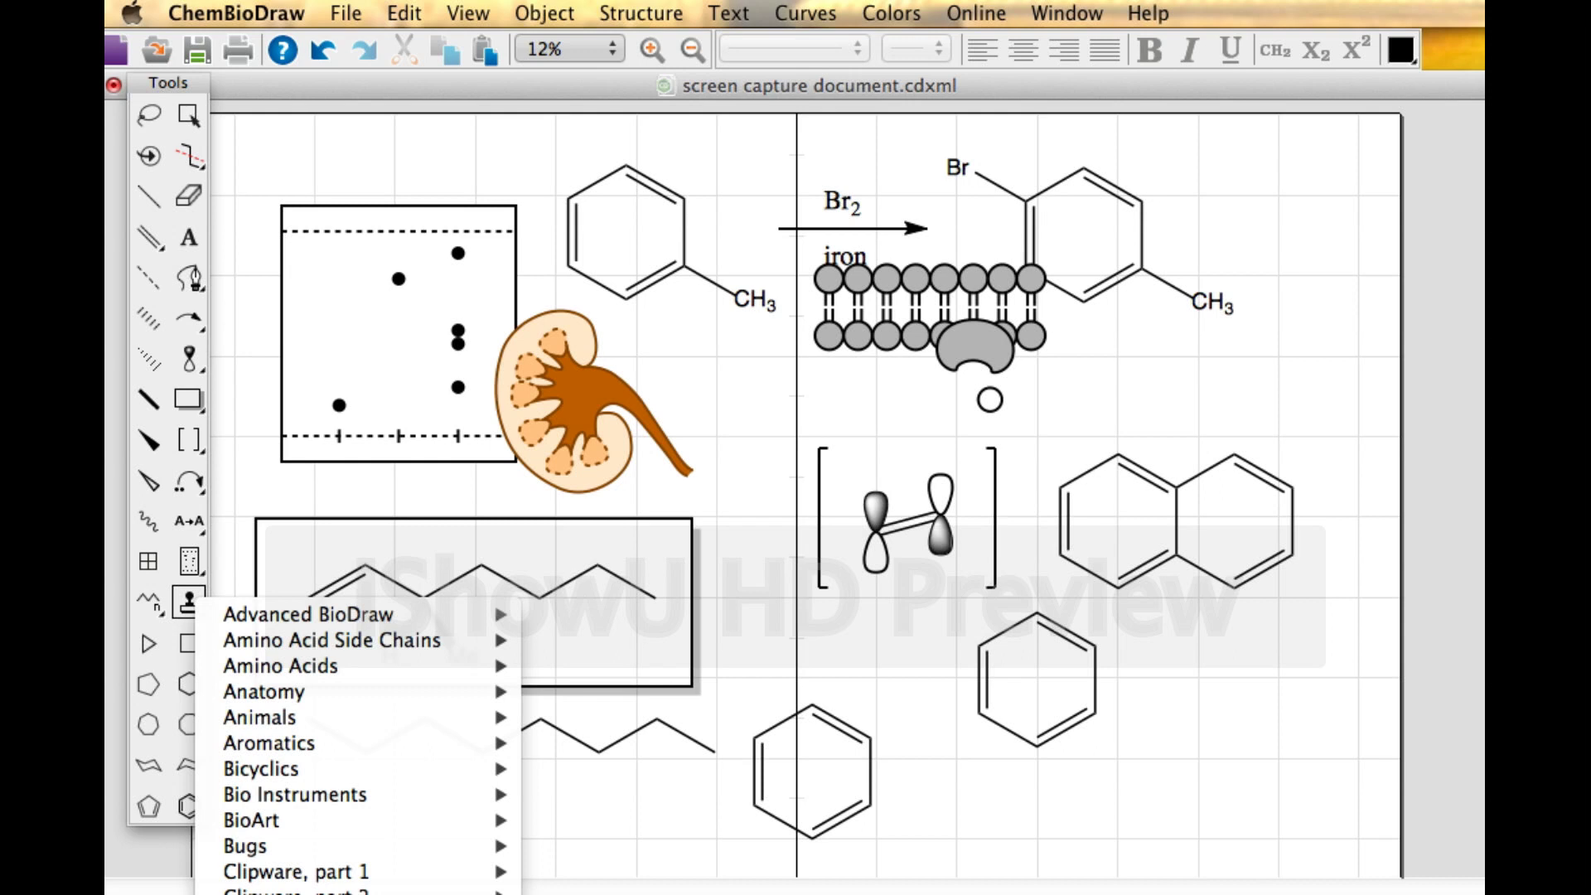
key(Escape)
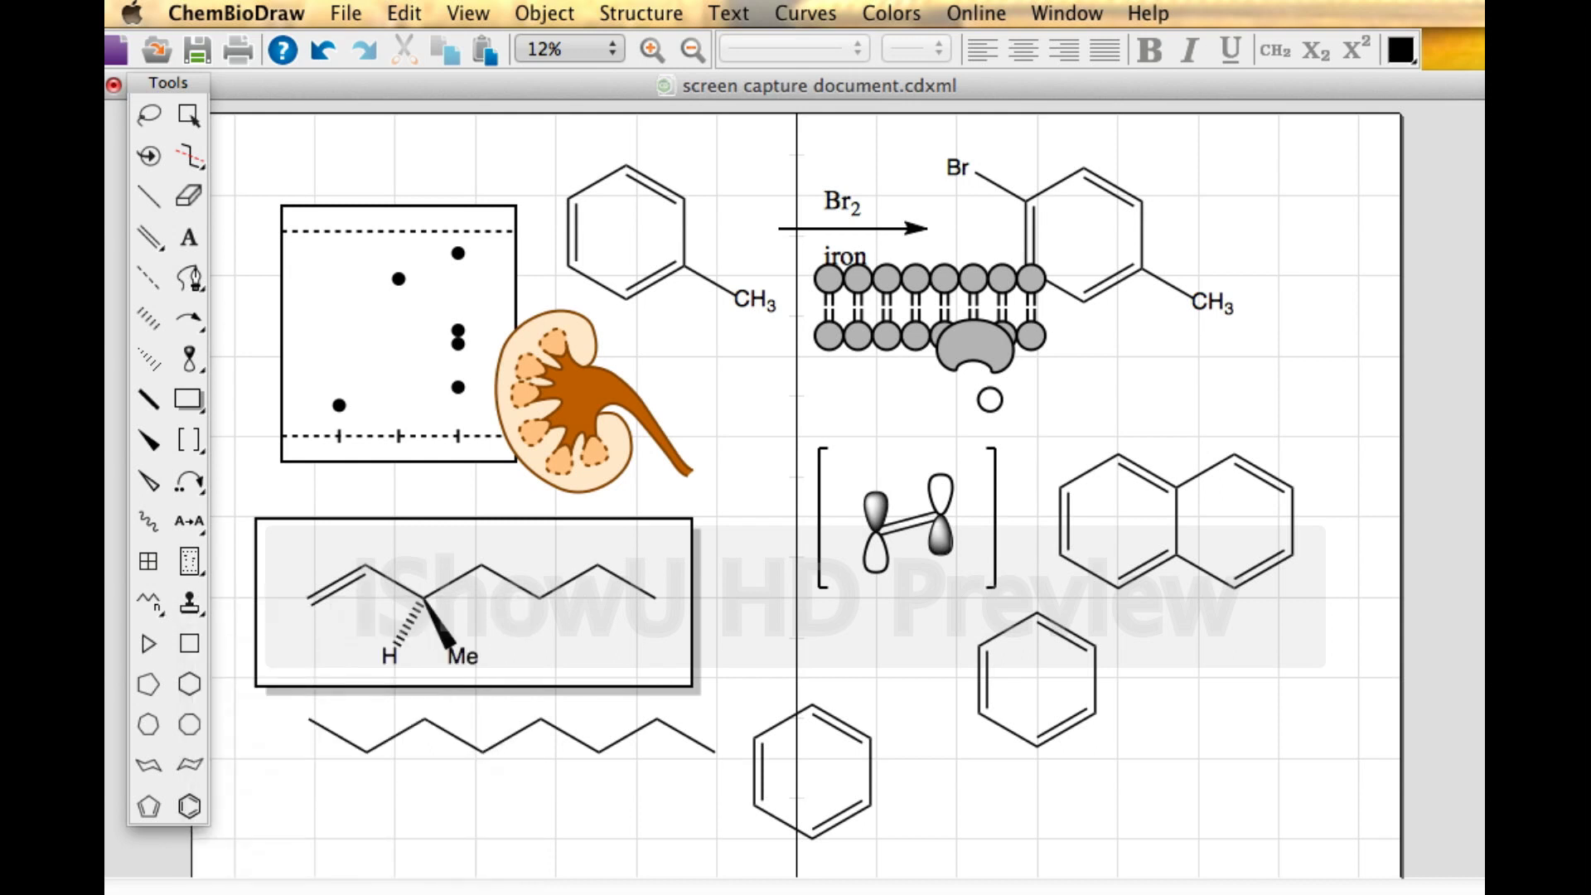
click(190, 604)
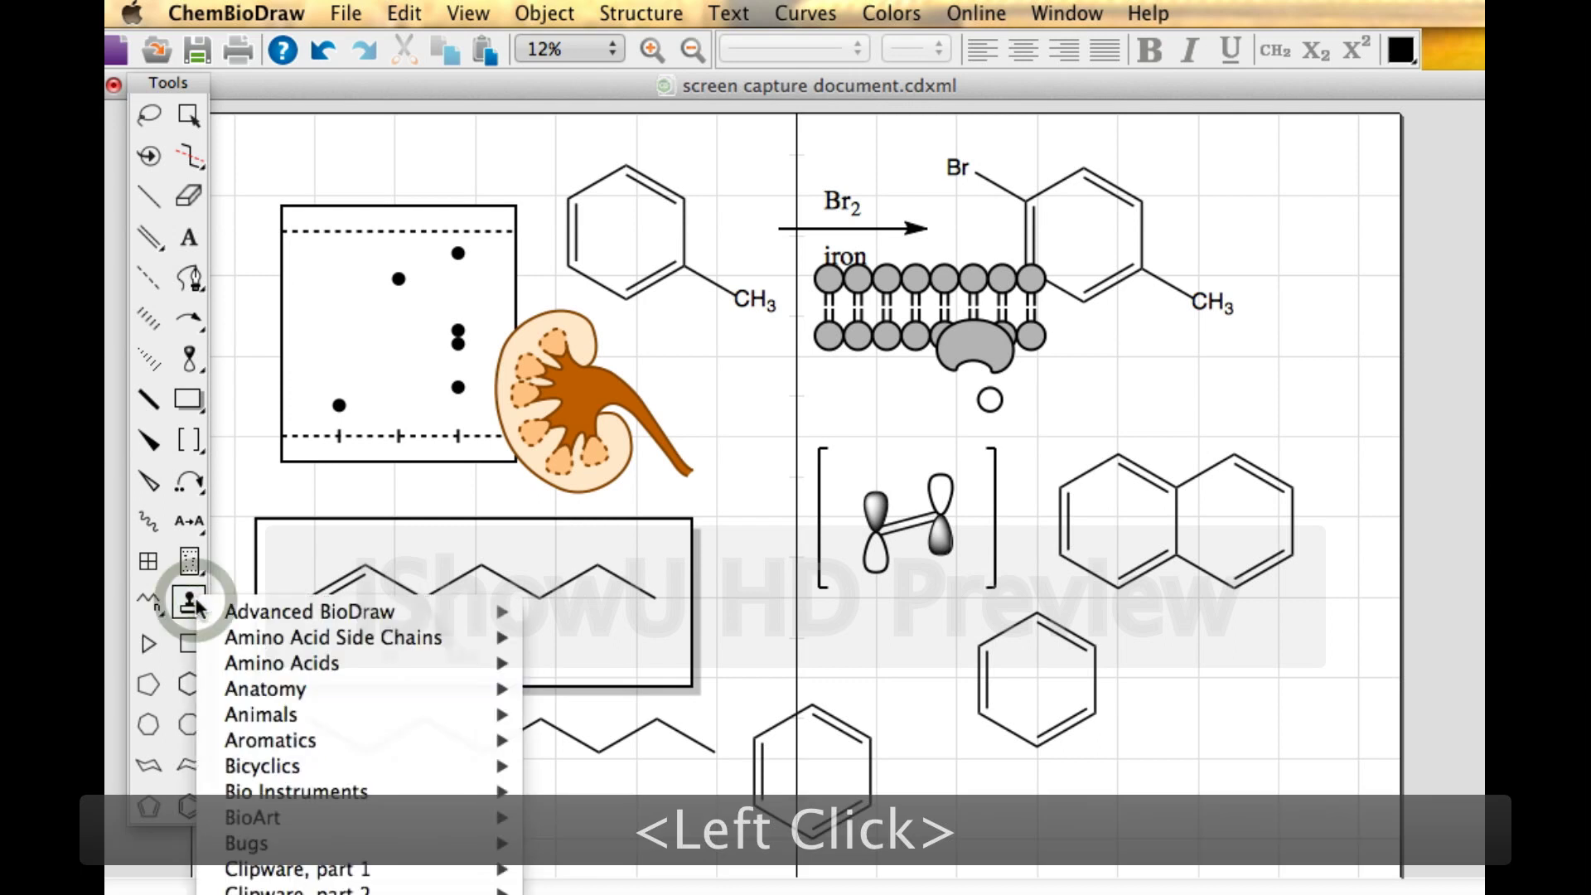
mouse_move(271, 738)
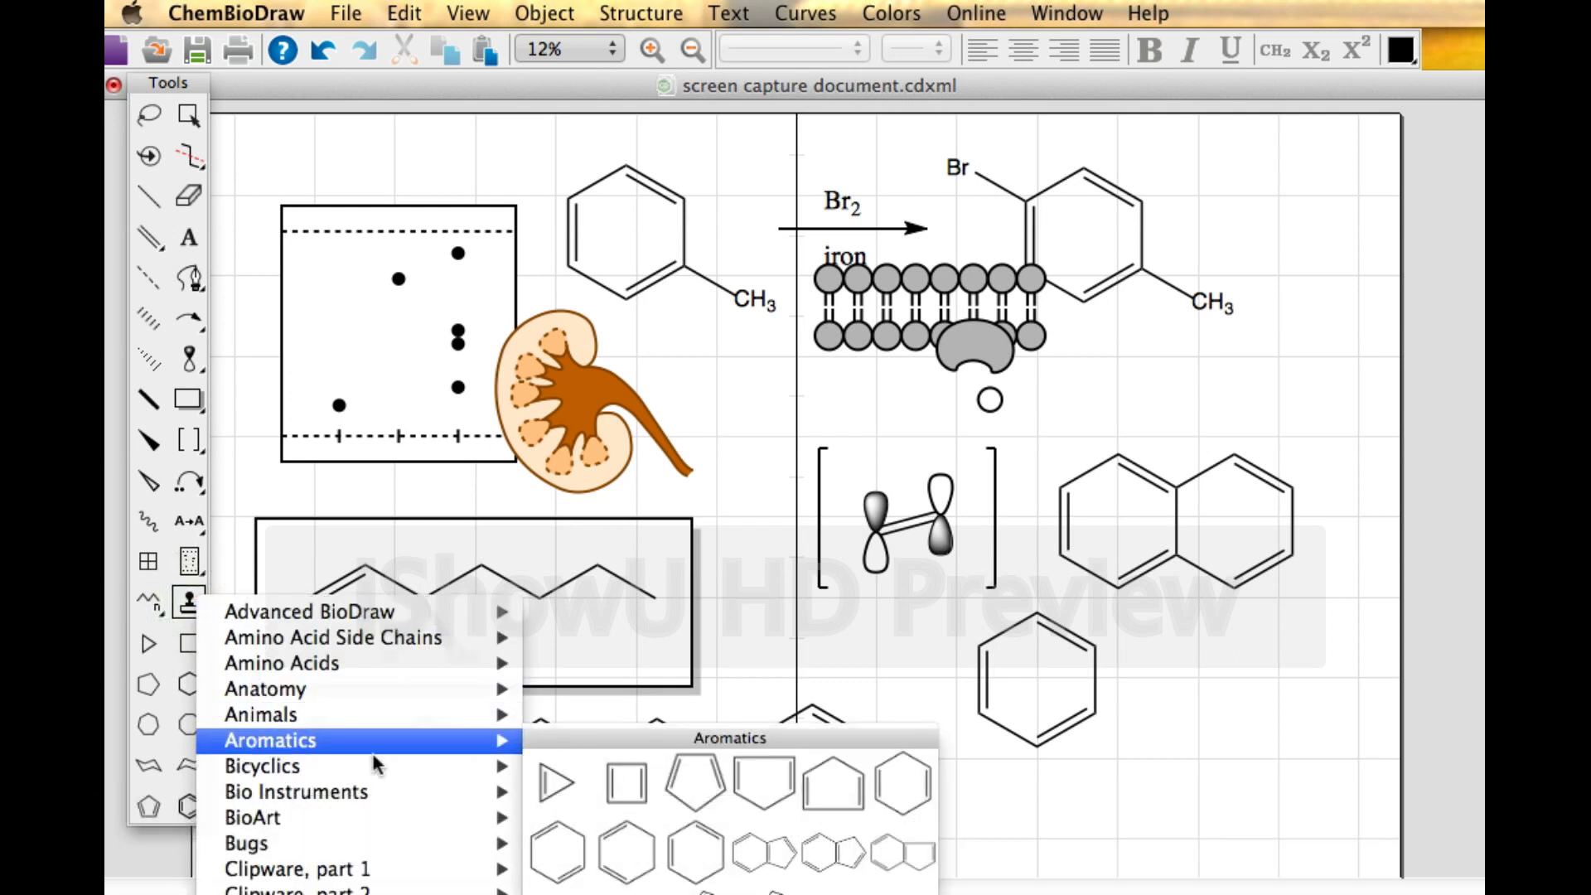
click(749, 859)
click(1183, 794)
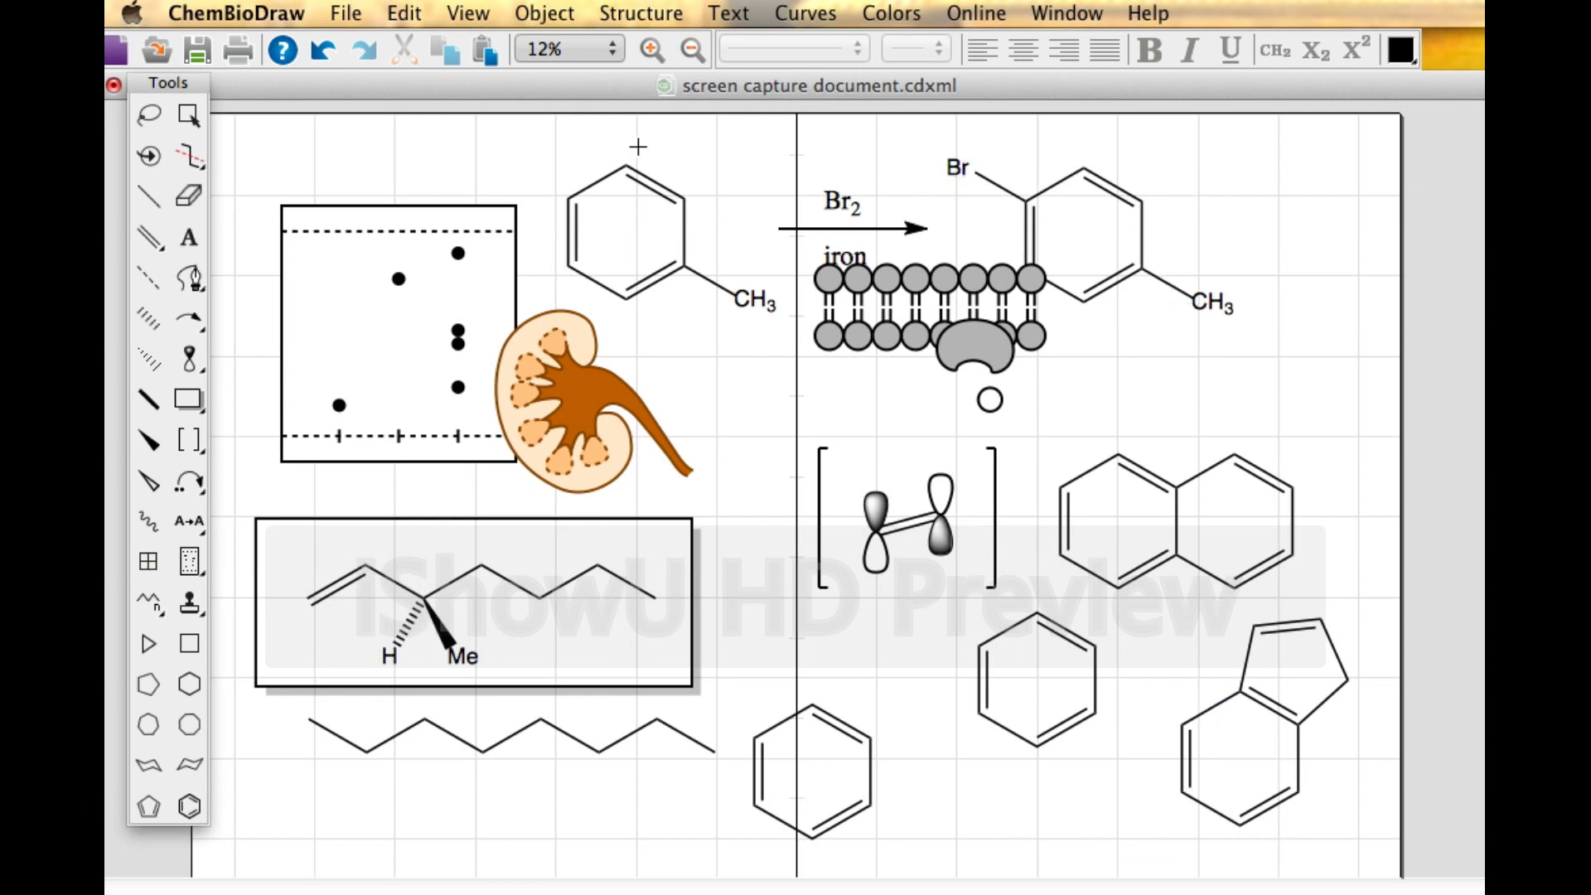
Step: Swing the Me wedge bond on the framed chain slightly upward using the Solid Bond tool, with fixed lengths and angles enabled
click(549, 15)
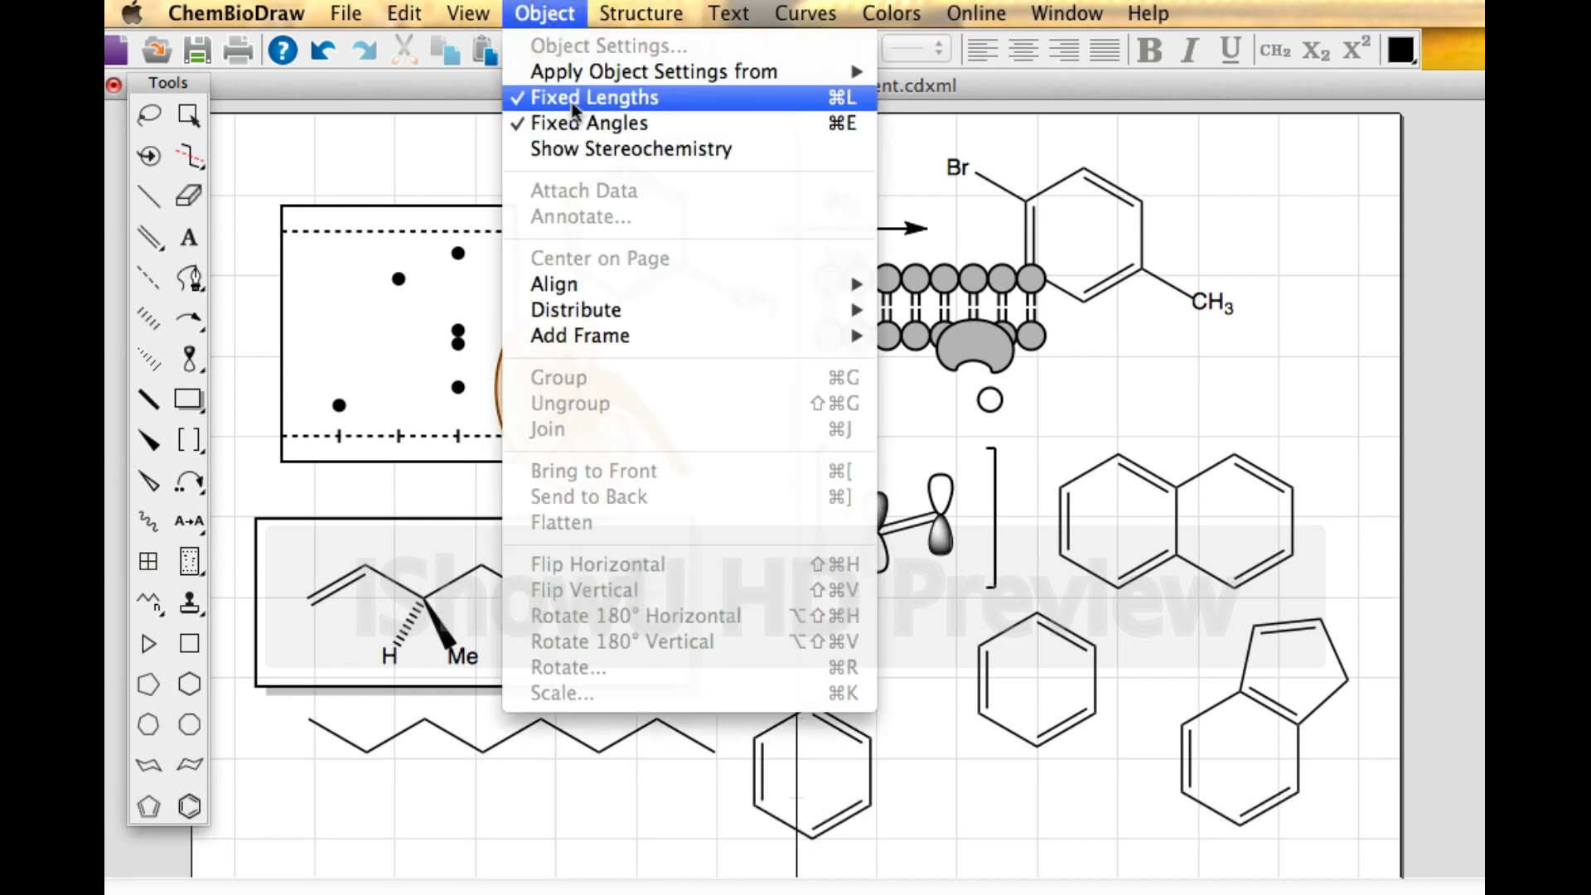
click(429, 145)
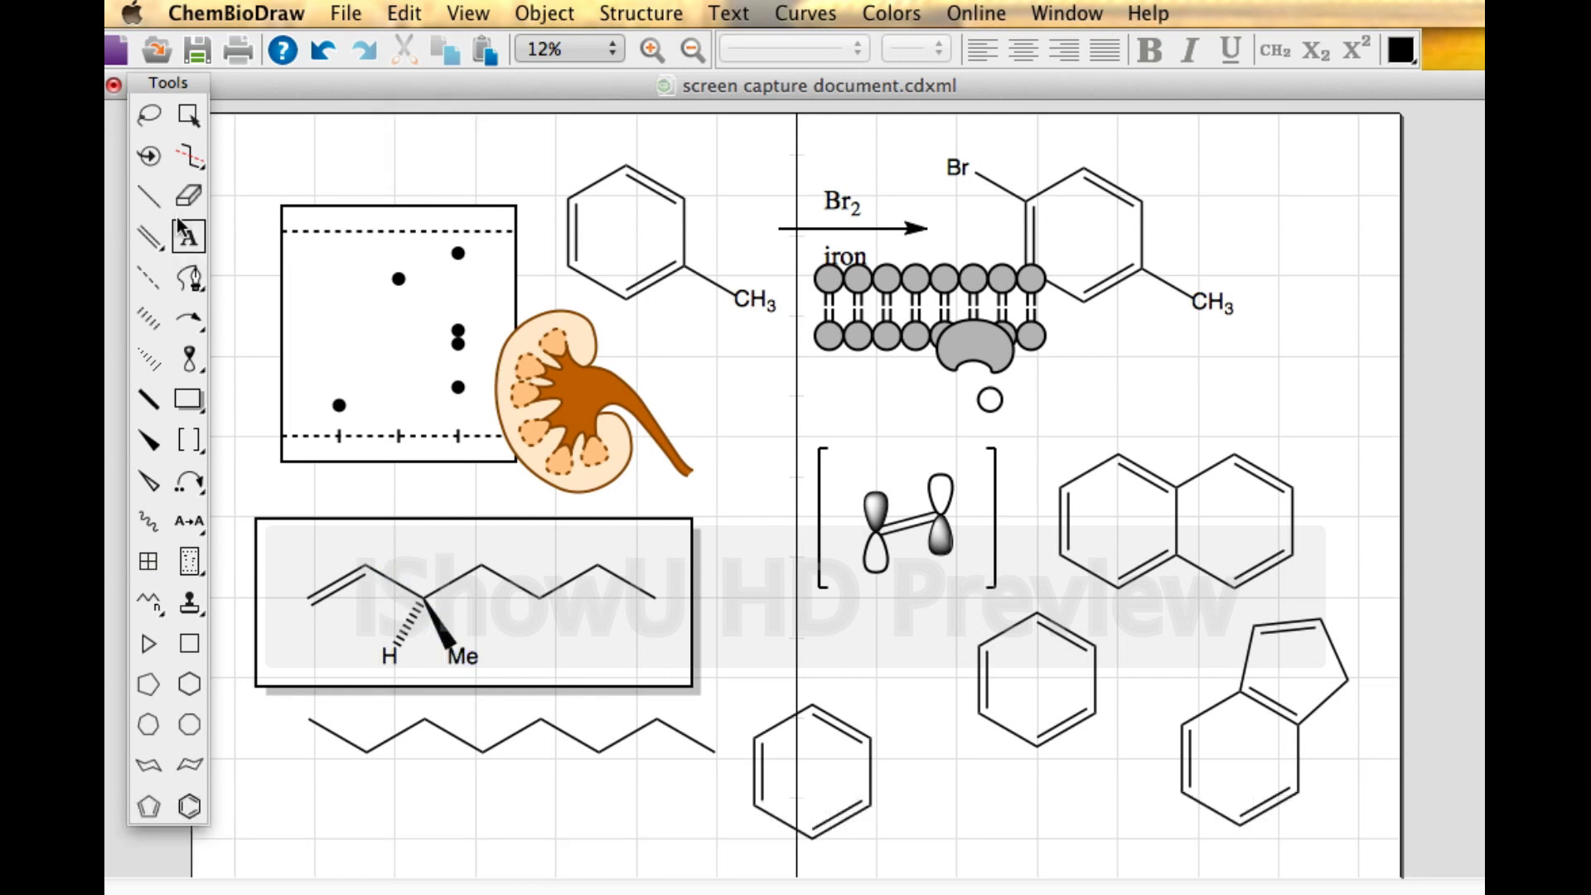
click(149, 196)
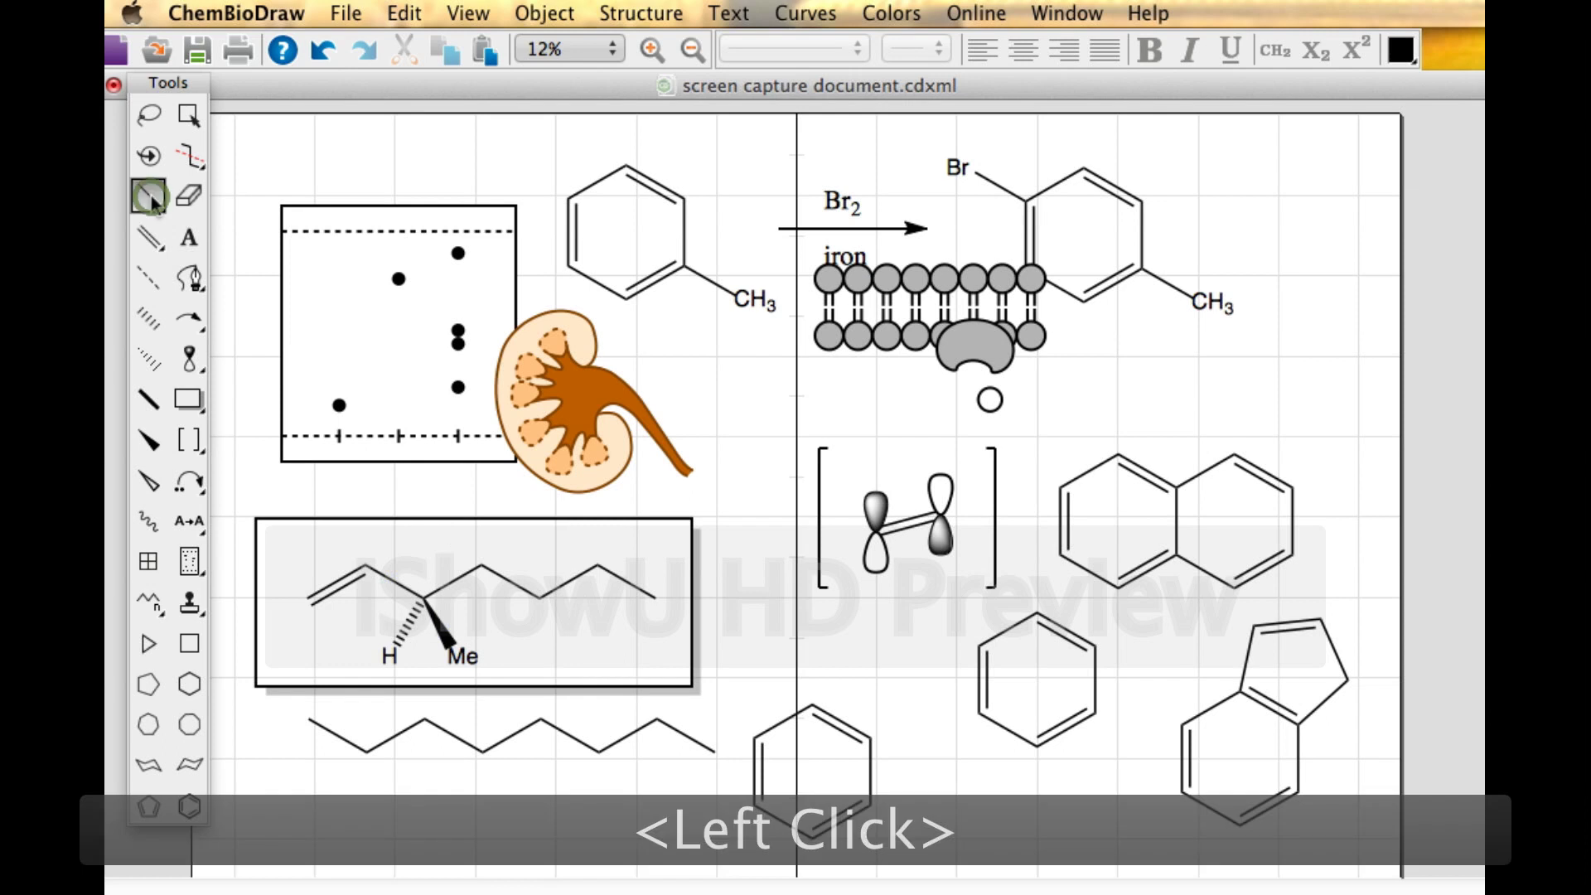
click(455, 646)
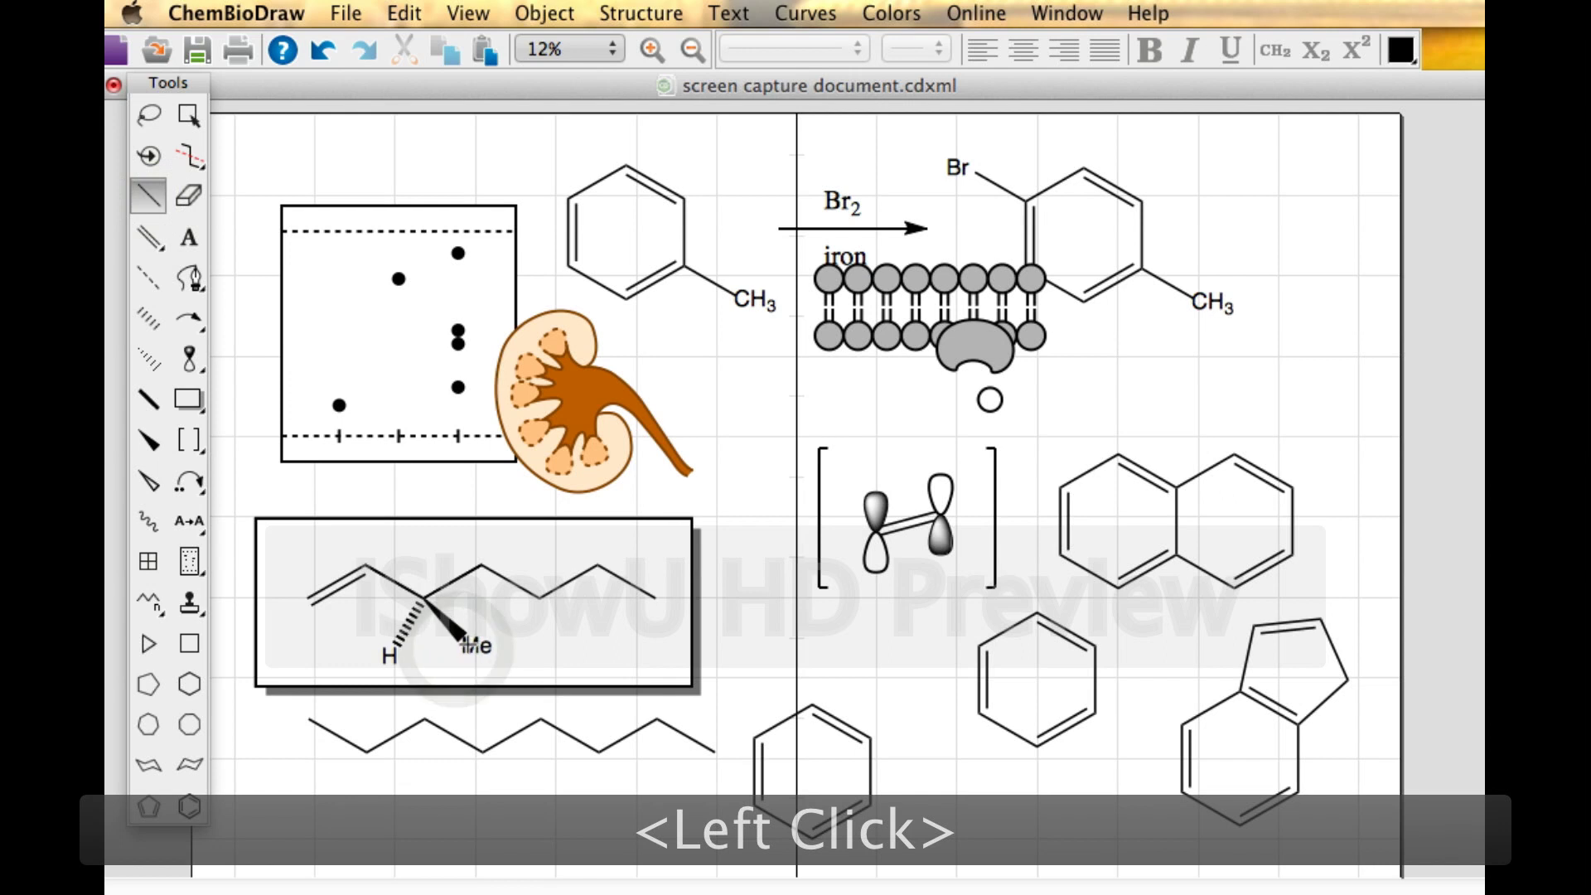
mouse_move(466, 642)
mouse_down()
mouse_move(440, 659)
mouse_move(469, 638)
mouse_up()
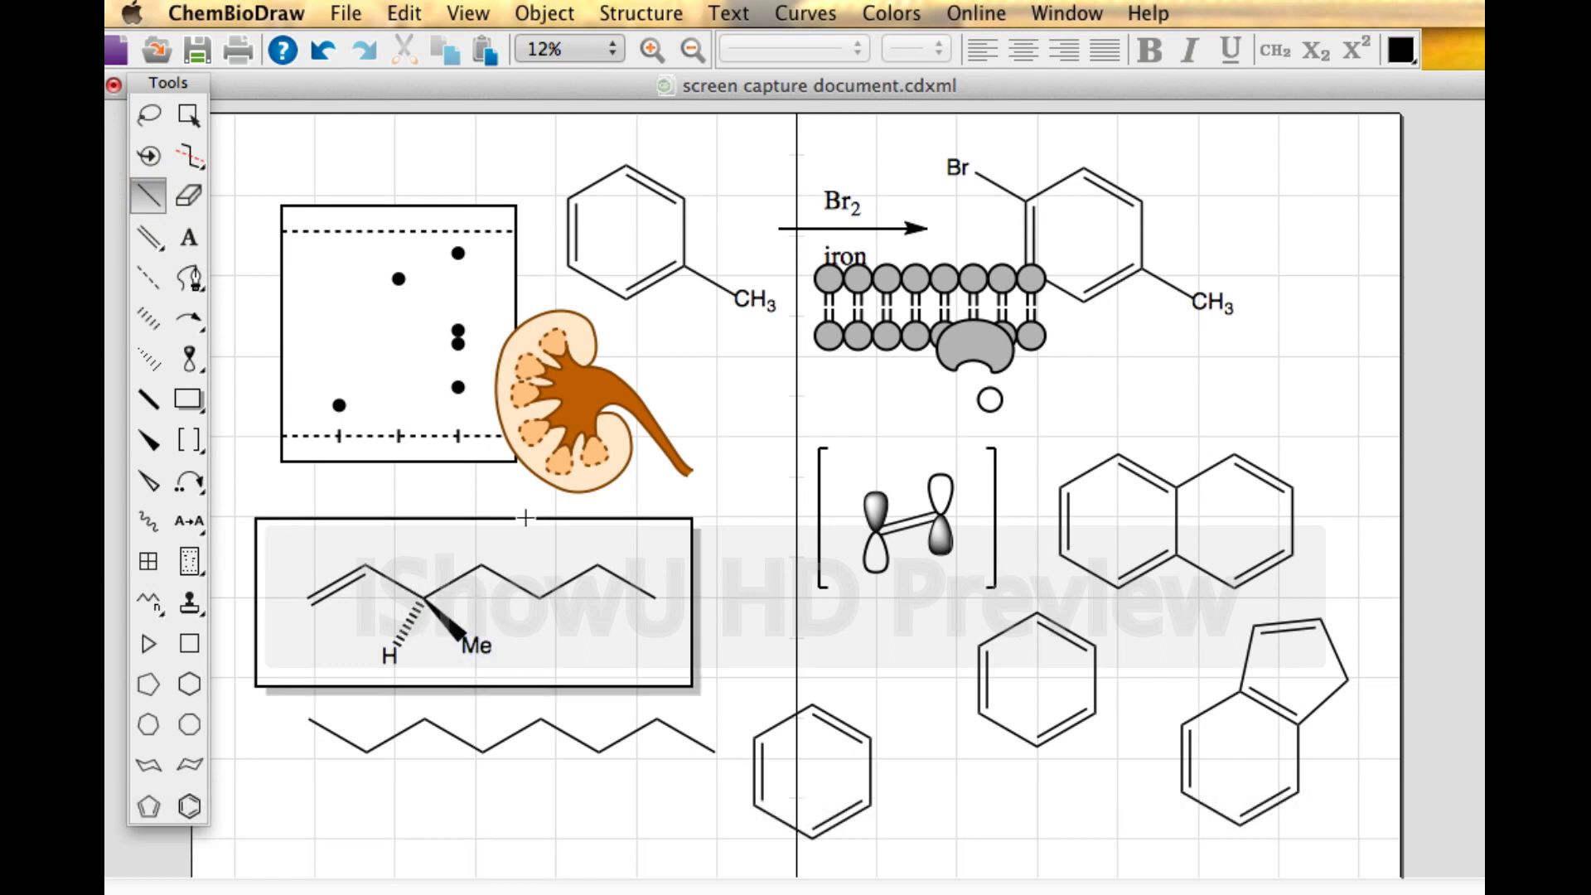
Step: Turn off Fixed Angles and rotate the Me wedge bond slightly downward to a free angle
click(545, 13)
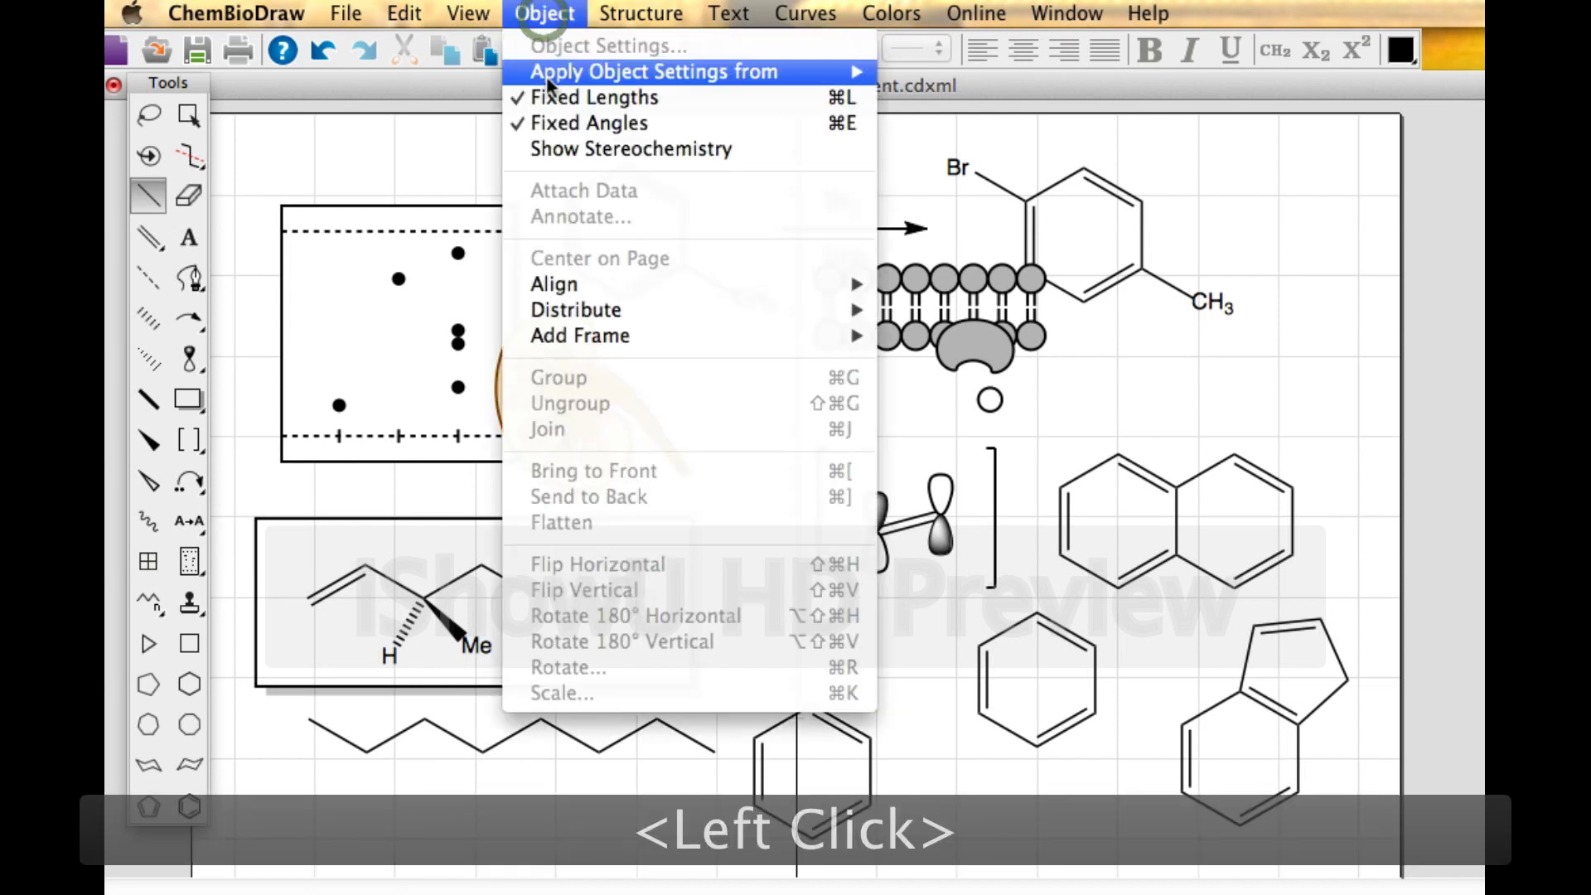
click(551, 106)
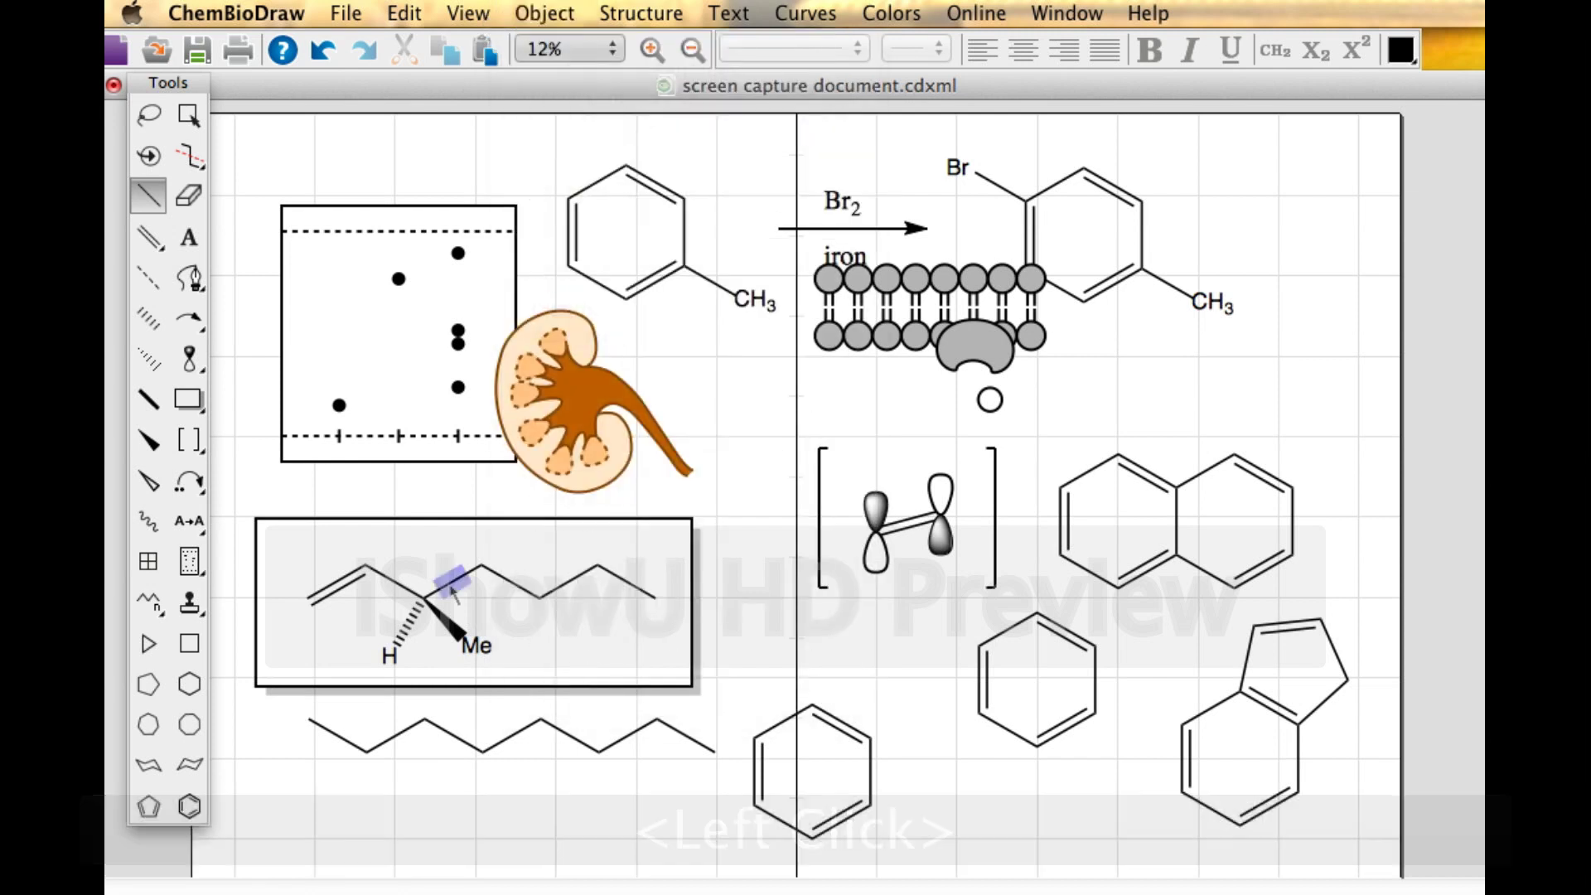
drag(470, 646, 466, 650)
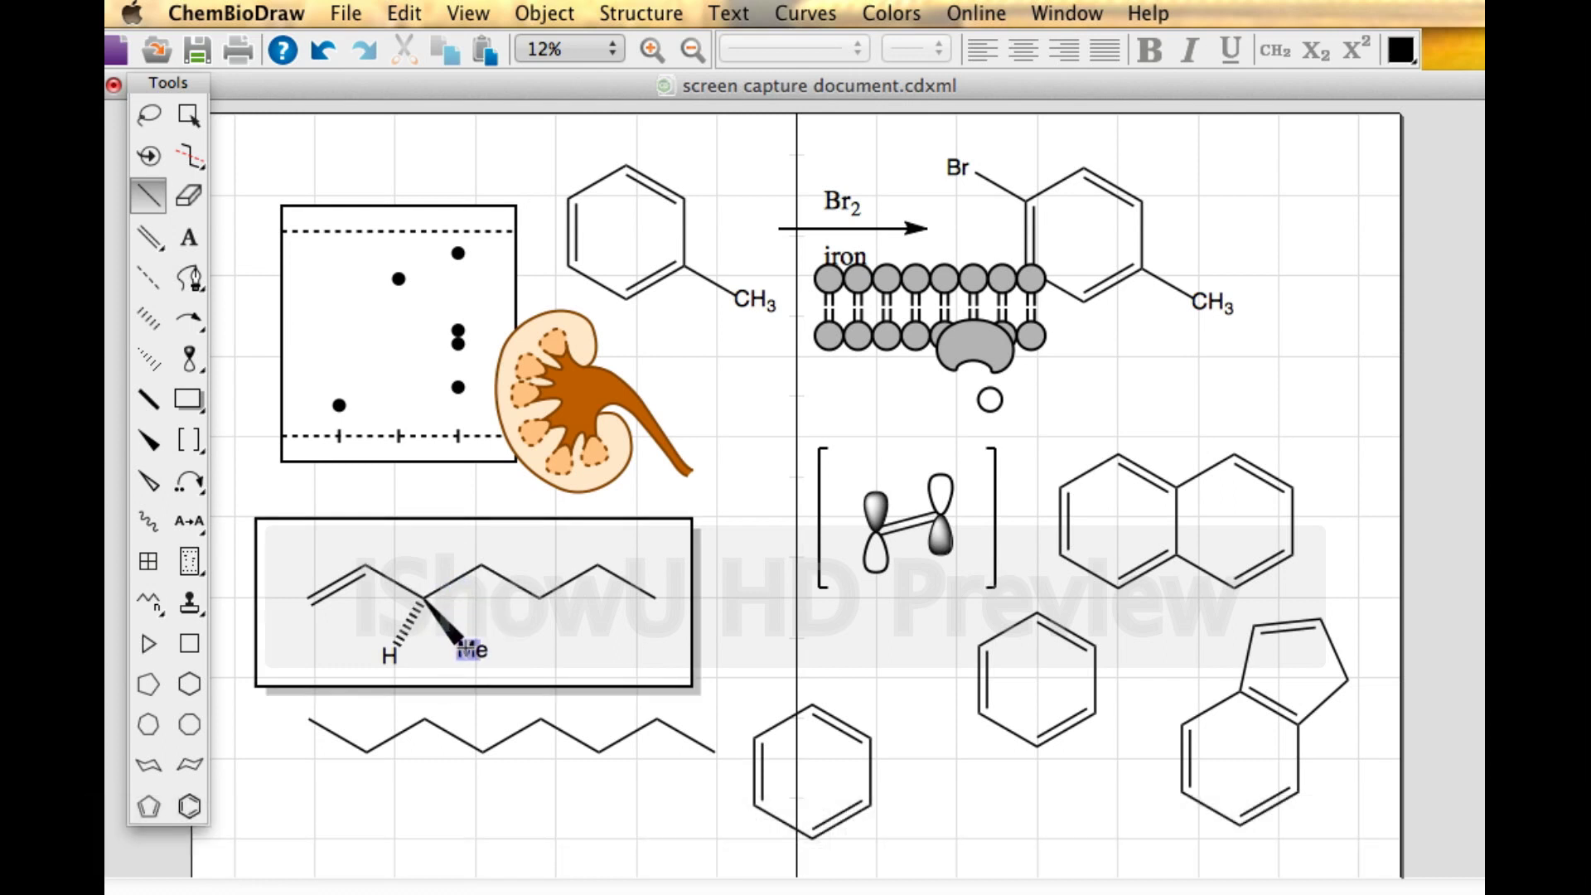
Step: Turn off Fixed Lengths for bond drawing
click(570, 15)
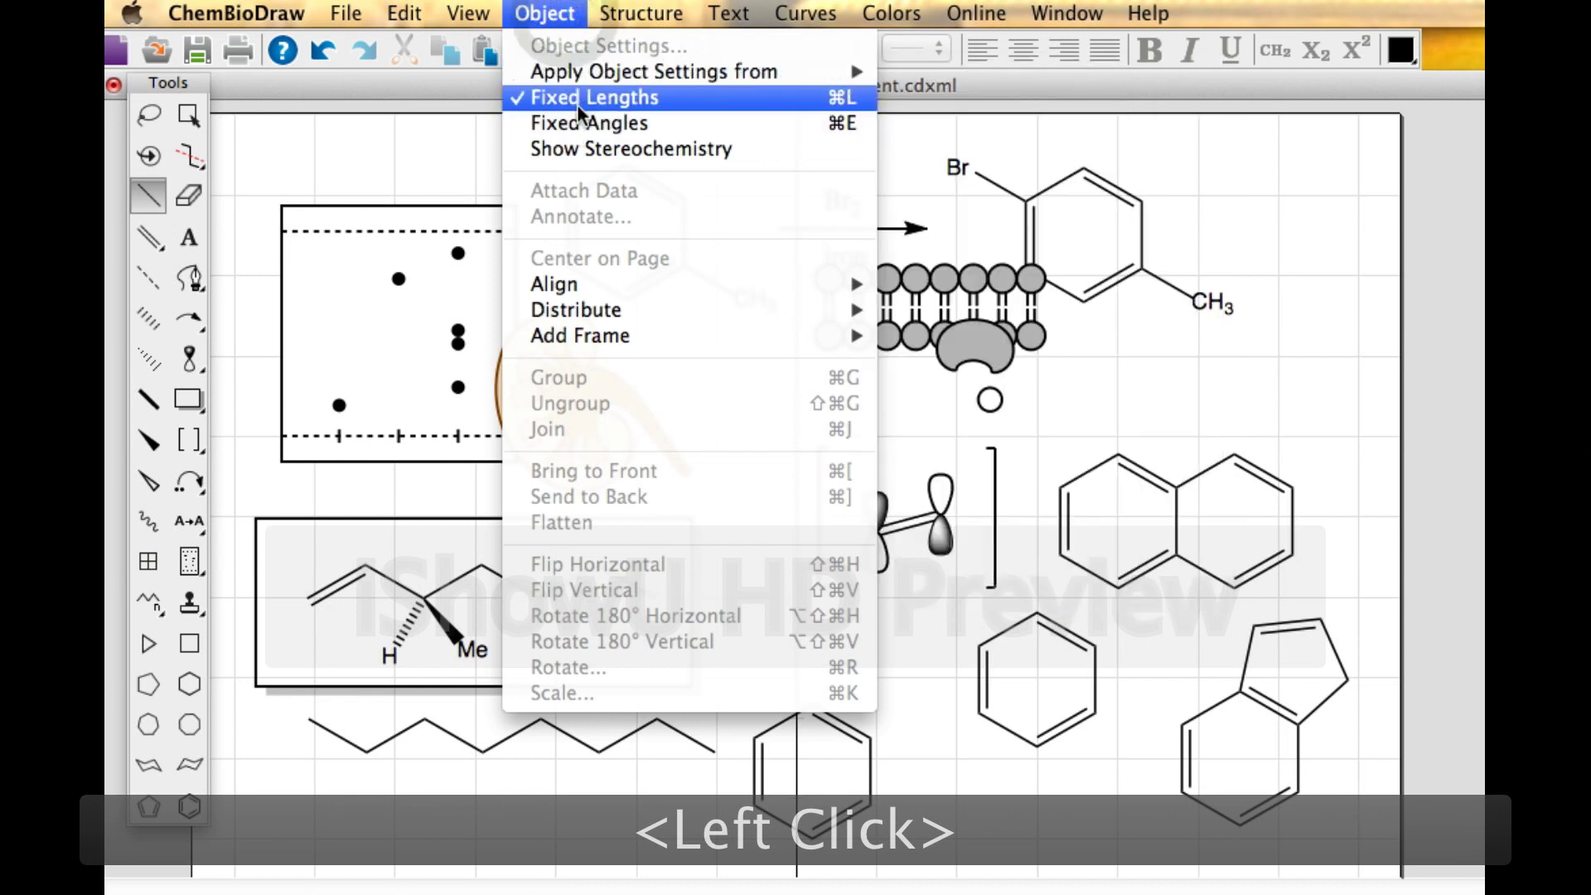
click(579, 101)
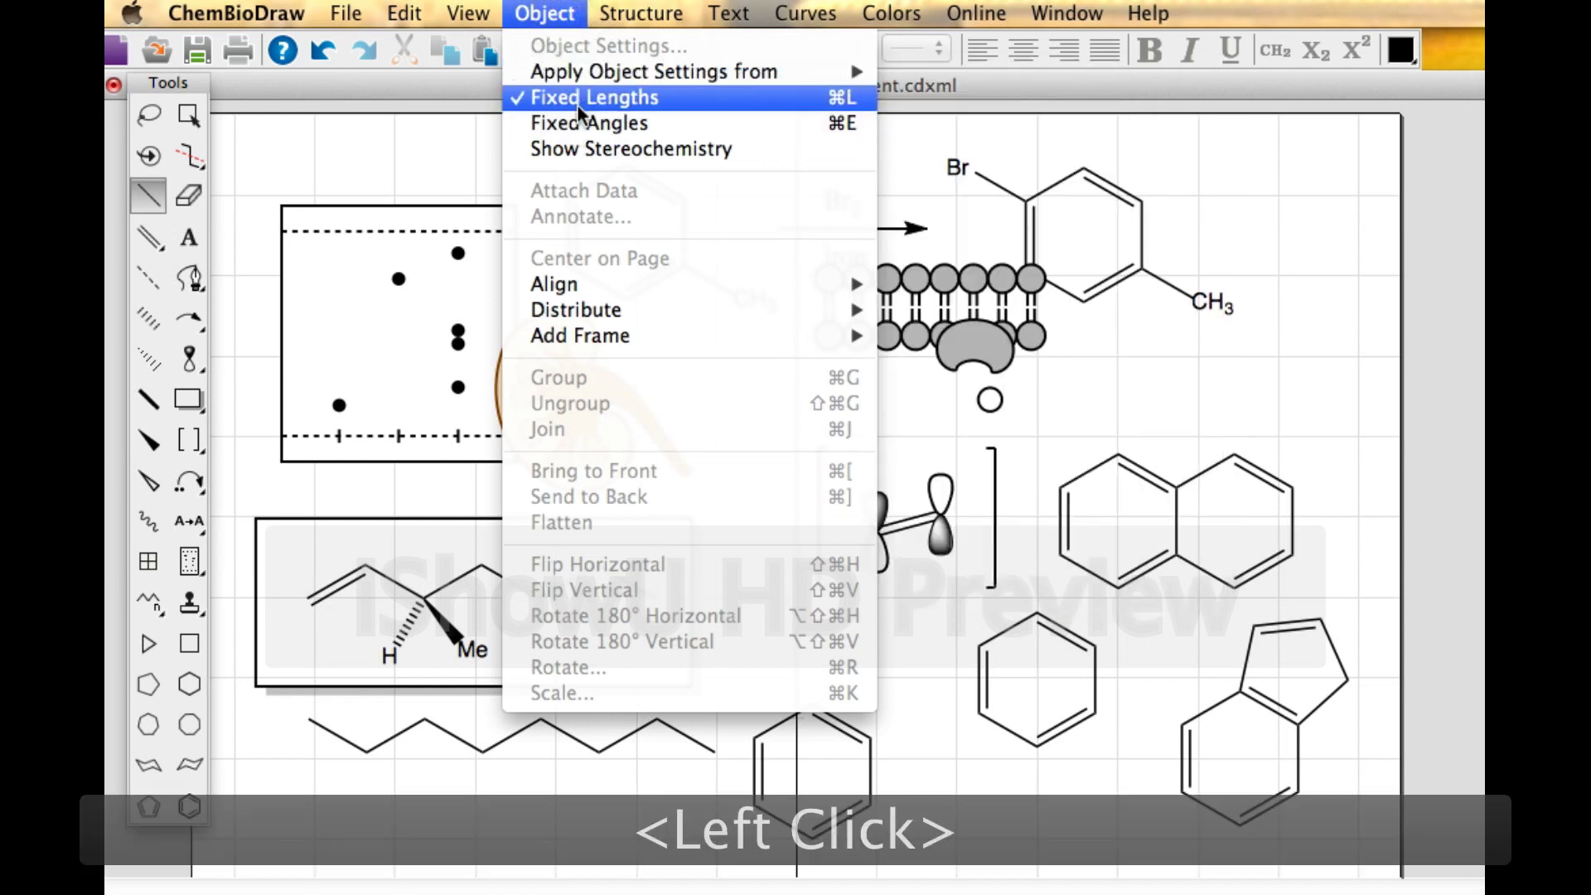